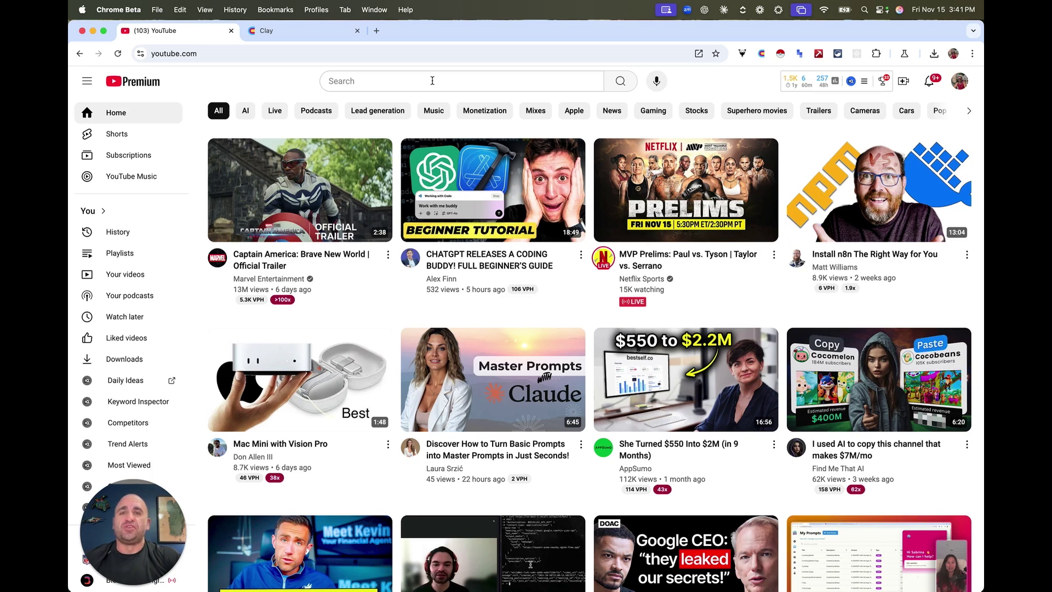
Step: Search YouTube for the recent query 'product hunt' and scroll through the video results
left_click(438, 82)
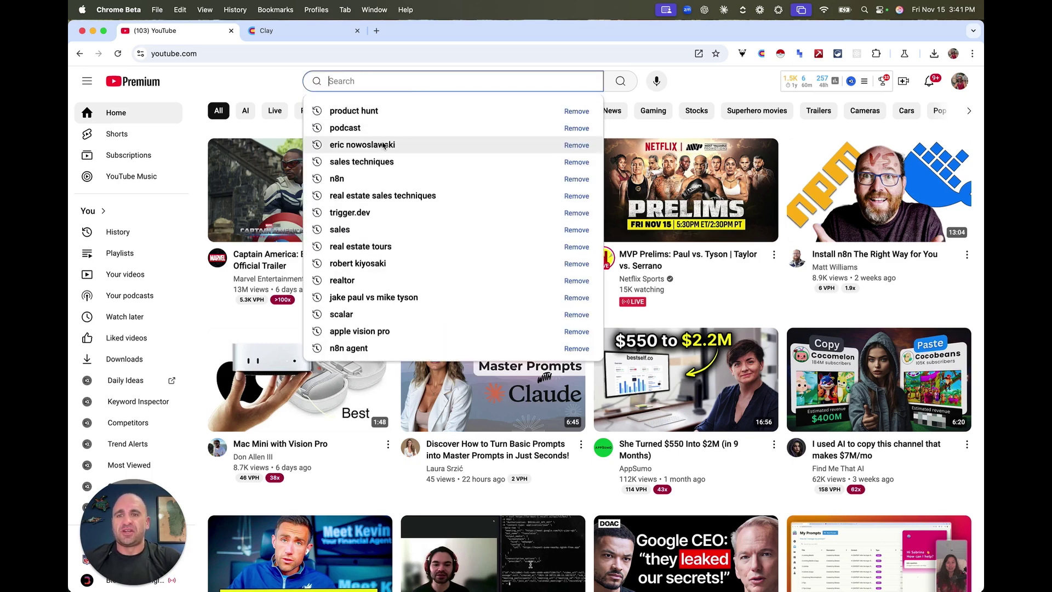
left_click(379, 116)
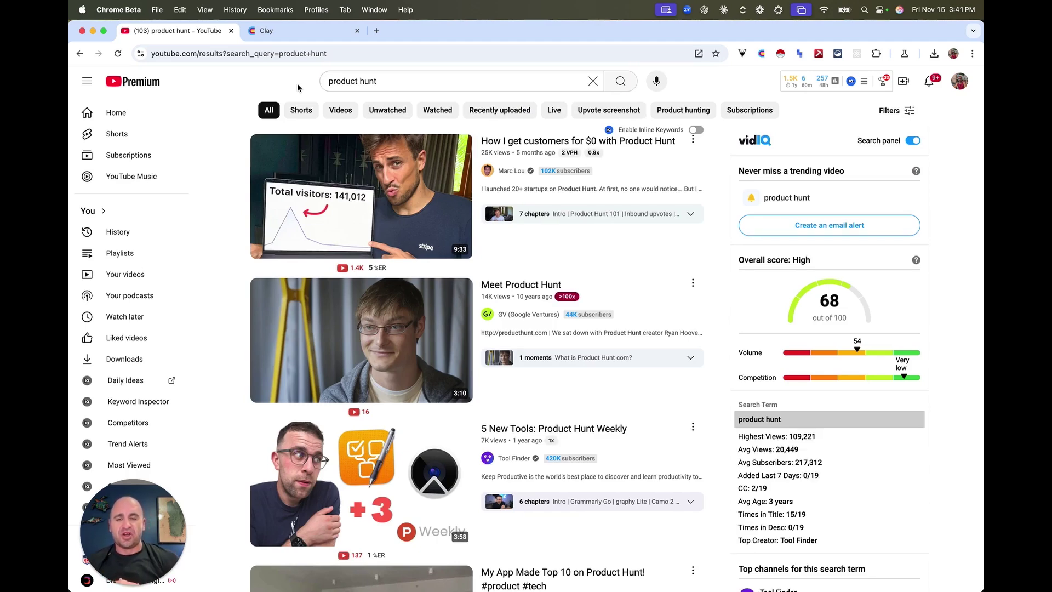
scroll(314, 148, "down", 3)
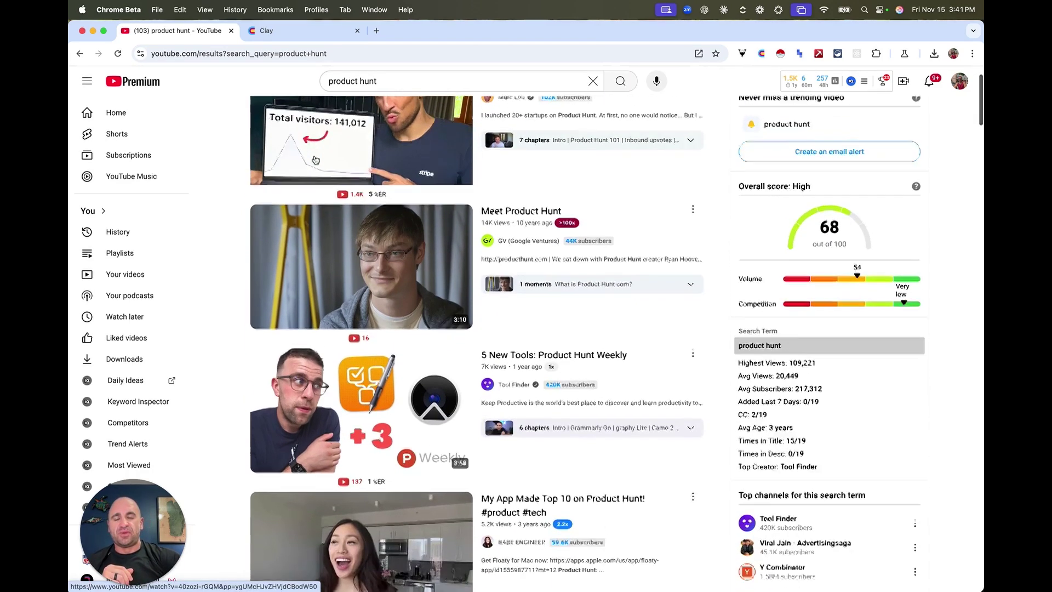
scroll(314, 155, "down", 4)
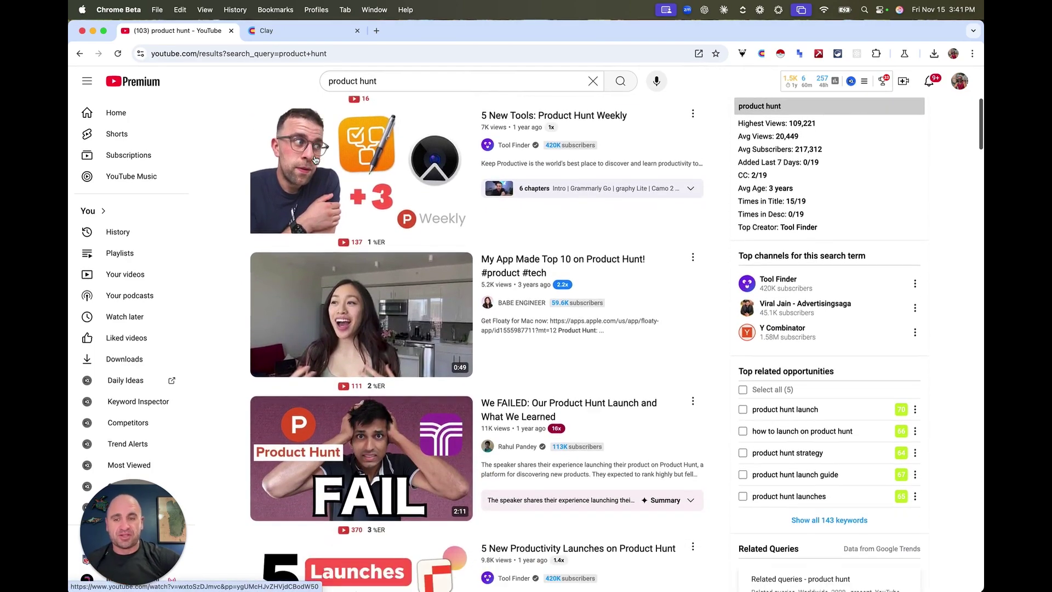
scroll(315, 159, "down", 1)
scroll(315, 159, "down", 3)
scroll(384, 220, "down", 3)
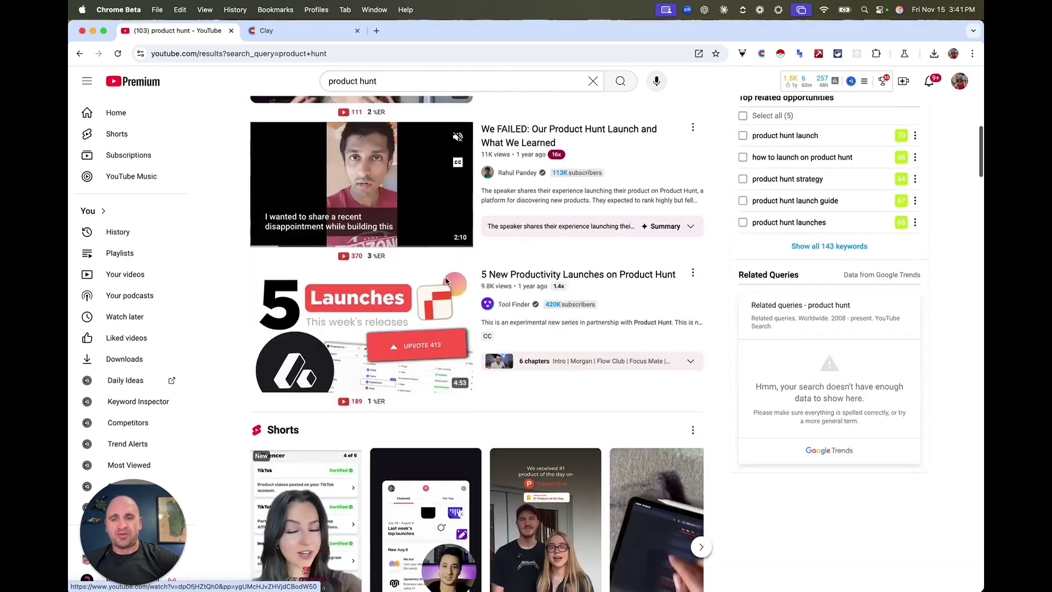
scroll(447, 282, "down", 8)
scroll(447, 282, "down", 4)
scroll(494, 293, "down", 2)
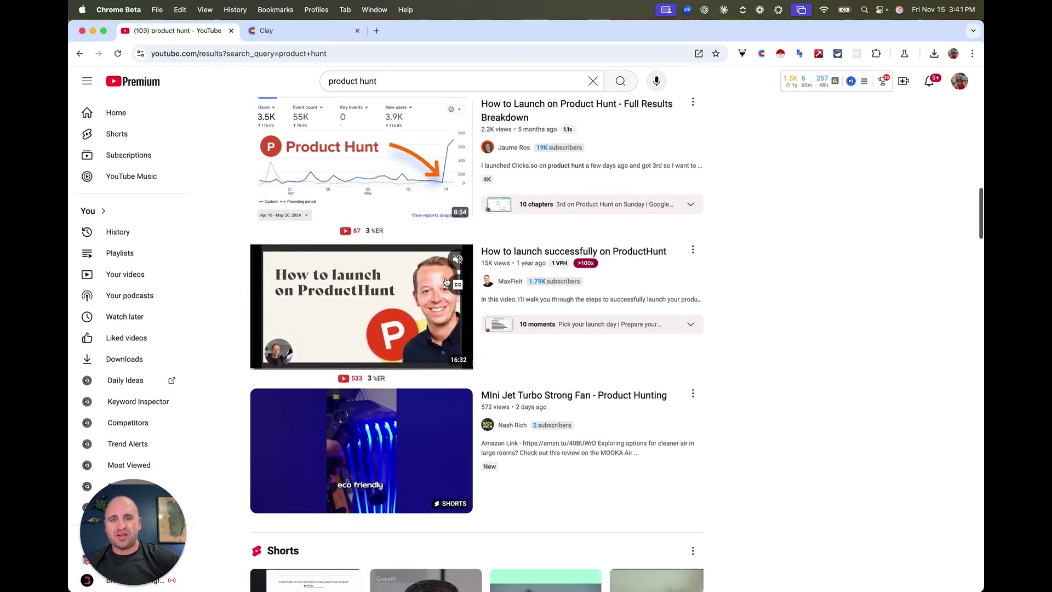
scroll(496, 297, "down", 1)
scroll(471, 301, "down", 2)
scroll(438, 307, "down", 9)
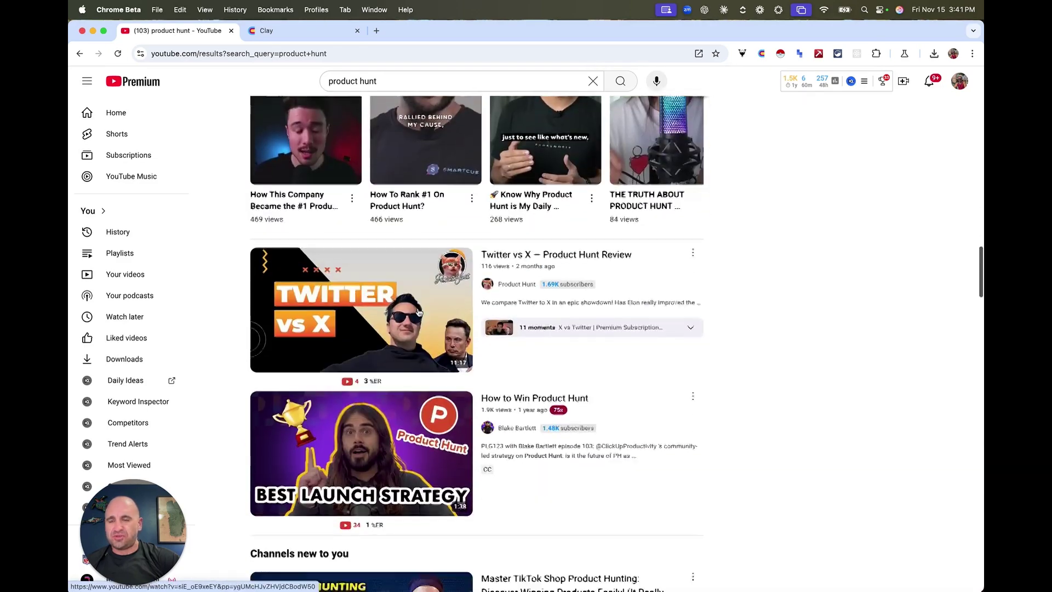
scroll(419, 312, "down", 3)
scroll(419, 312, "down", 2)
scroll(419, 313, "down", 2)
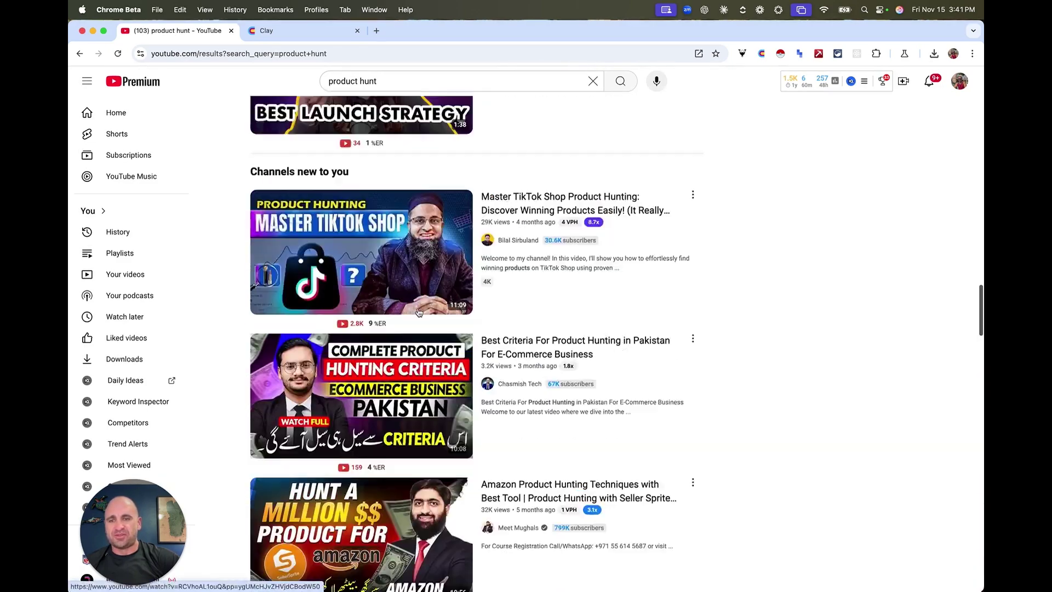
key("Home")
scroll(418, 315, "down", 1)
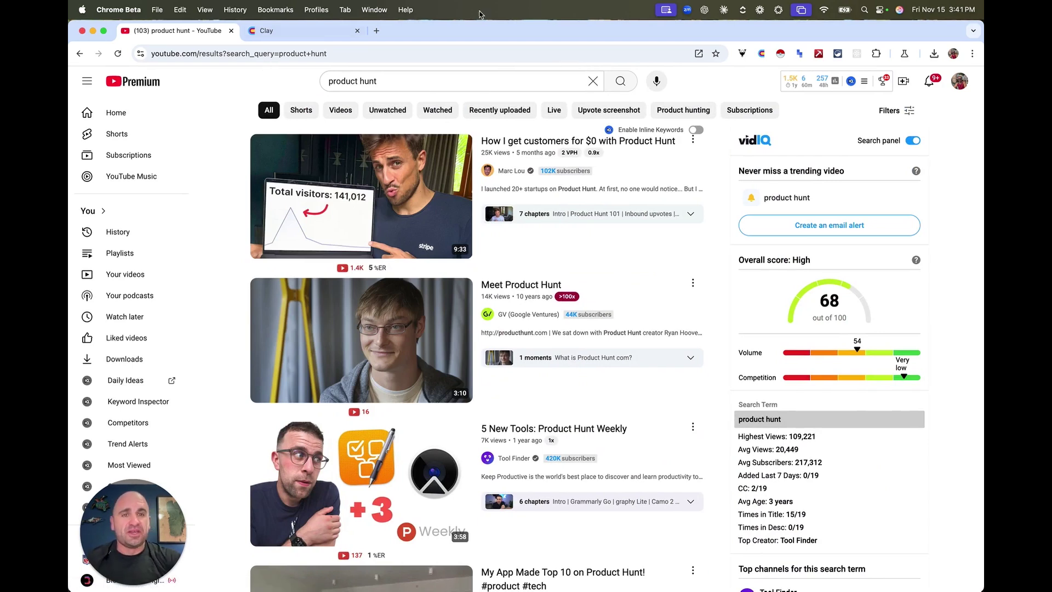
Step: Scrape the YouTube results with Instant Data Scraper into a 20-row table and move its popup aside
left_click(781, 54)
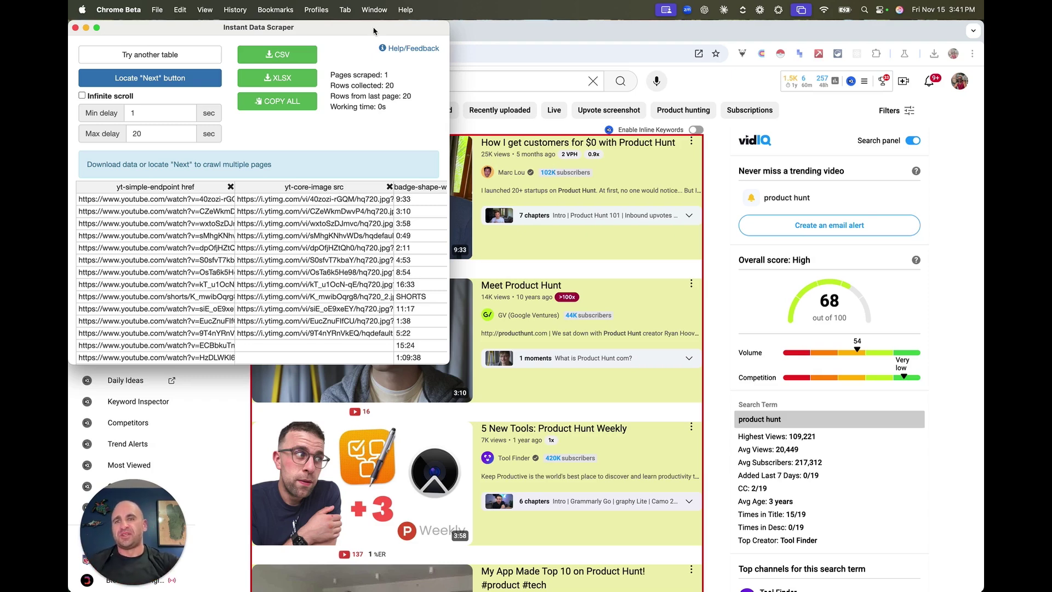
left_click_drag(374, 30, 388, 42)
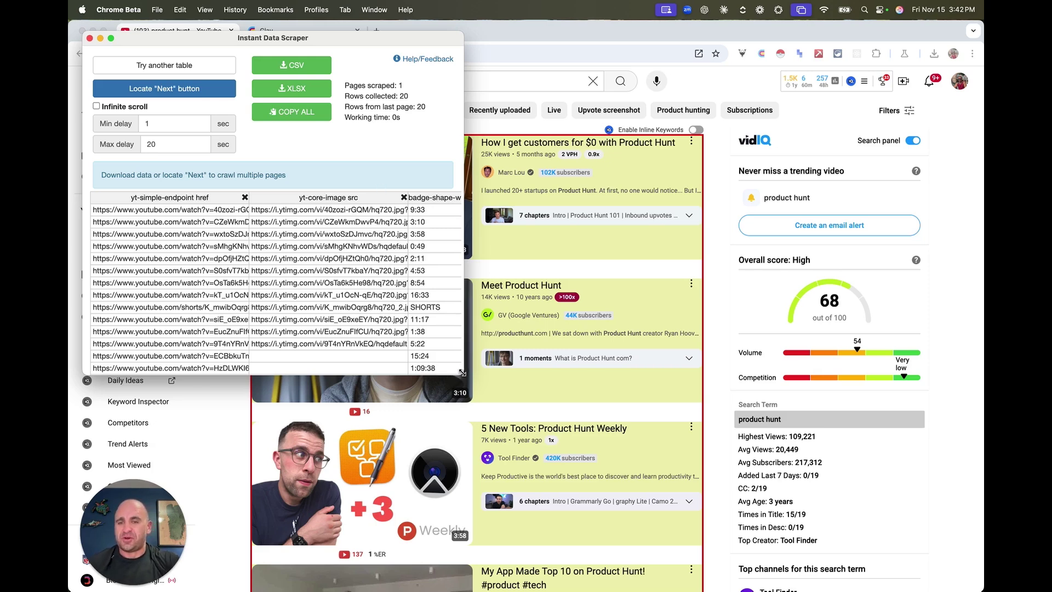
Step: Enlarge the scraper window and remove the likes, value, percent and label columns
mouse_move(462, 372)
left_mouse_down()
mouse_move(786, 507)
mouse_move(905, 496)
left_mouse_up()
scroll(779, 370, "right", 2)
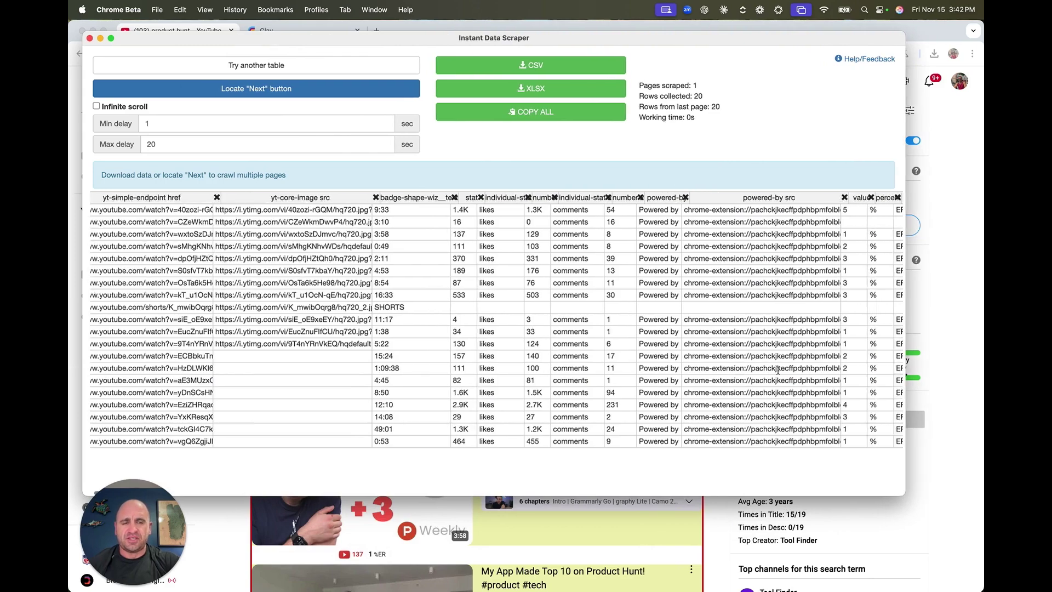
scroll(778, 371, "right", 5)
scroll(773, 370, "right", 2)
scroll(767, 368, "right", 2)
scroll(763, 367, "right", 1)
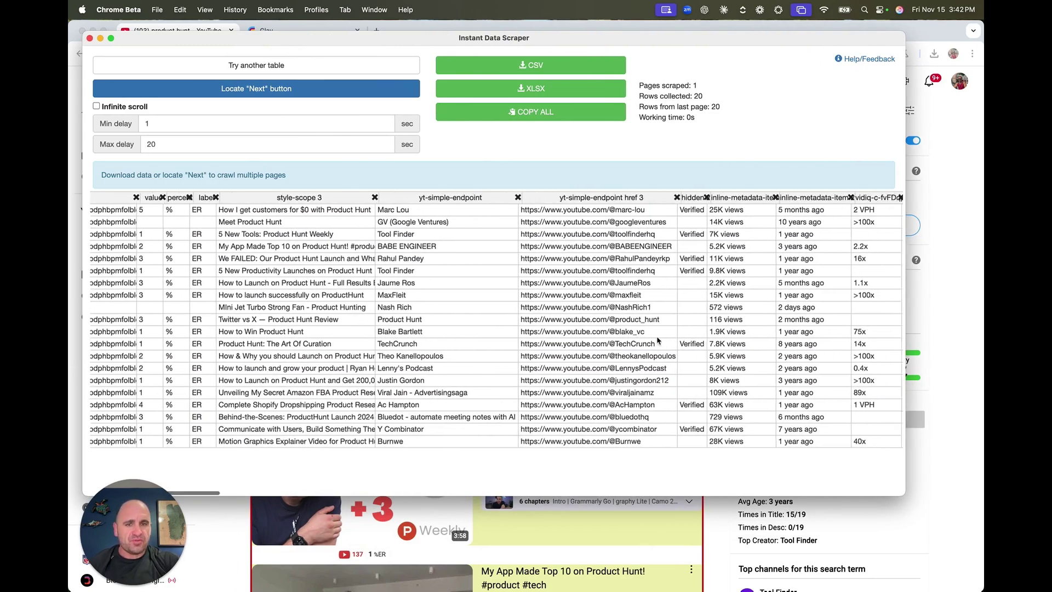
scroll(658, 340, "right", 5)
scroll(657, 340, "left", 15)
scroll(658, 340, "left", 5)
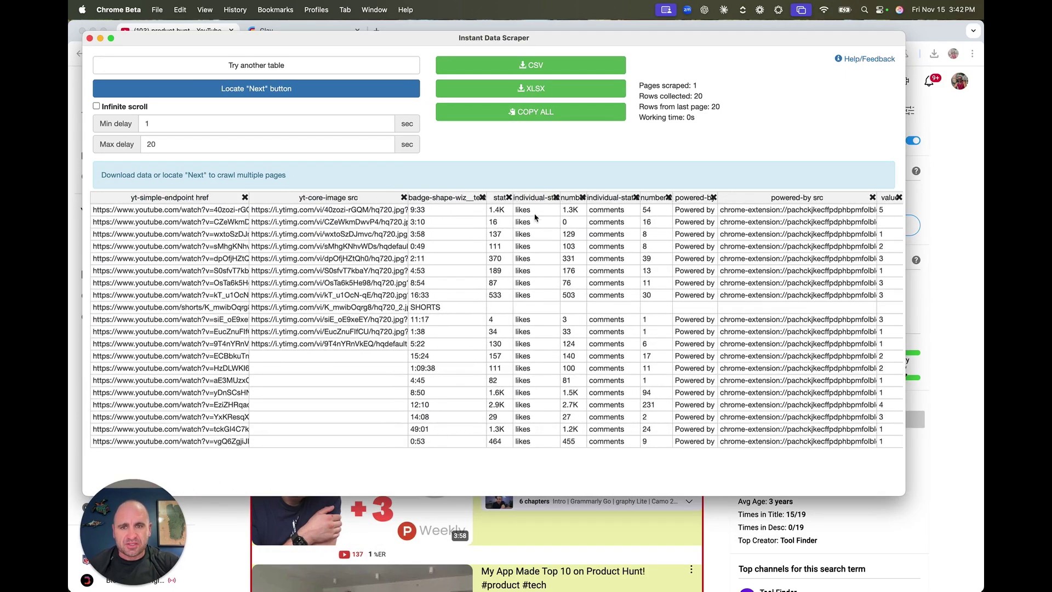
left_click(556, 198)
scroll(564, 248, "right", 4)
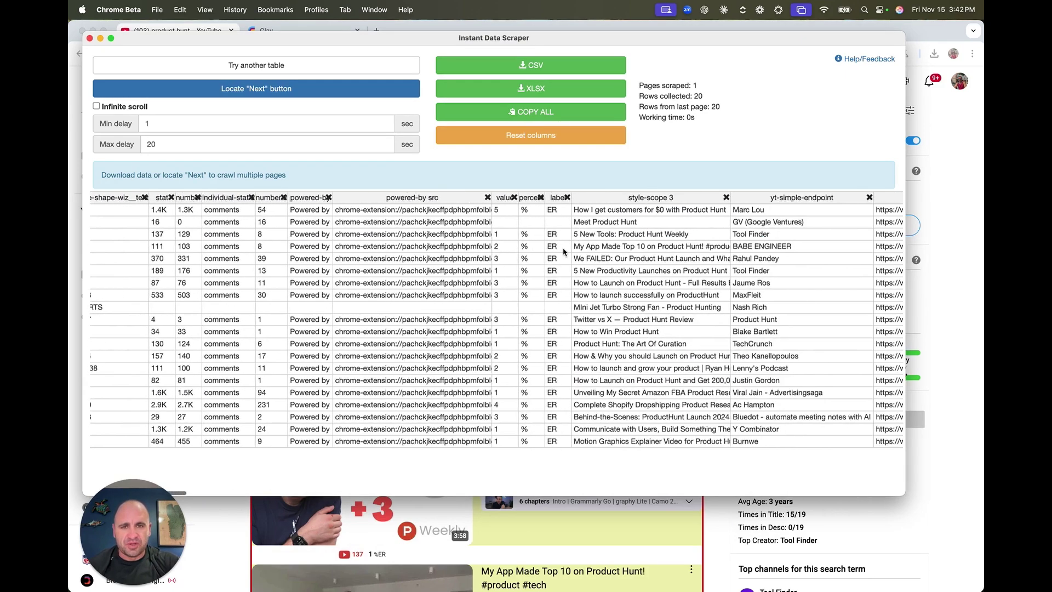
scroll(563, 248, "right", 2)
left_click(518, 199)
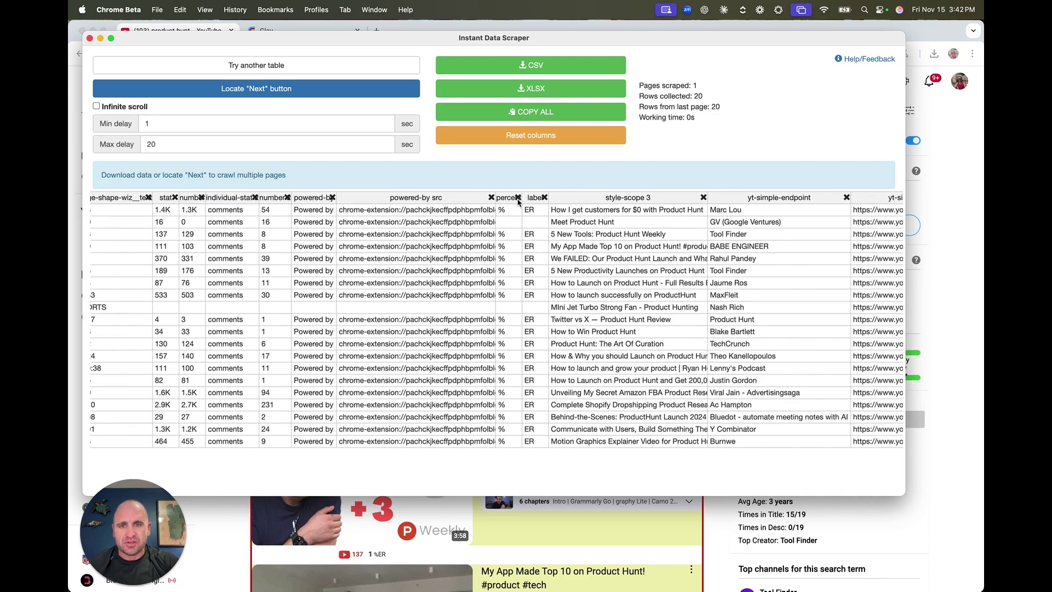
left_click(518, 197)
Step: Review the trimmed table and export it as youtube.csv
scroll(548, 219, "right", 5)
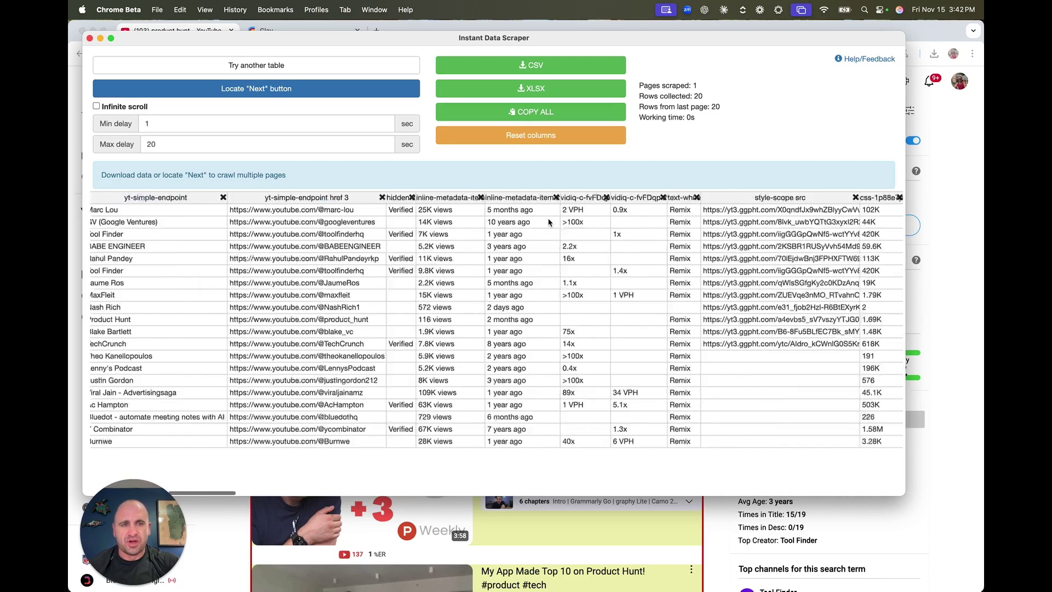
scroll(548, 220, "right", 5)
scroll(548, 220, "right", 3)
scroll(548, 219, "right", 3)
scroll(549, 220, "right", 3)
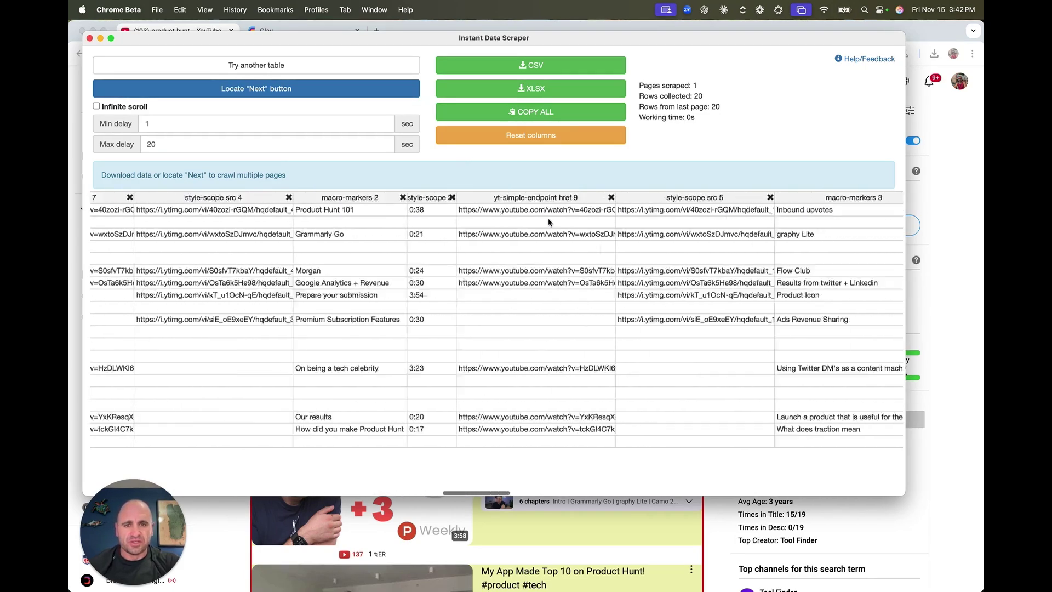
scroll(548, 222, "right", 3)
scroll(548, 222, "left", 3)
scroll(549, 222, "left", 3)
scroll(548, 222, "left", 3)
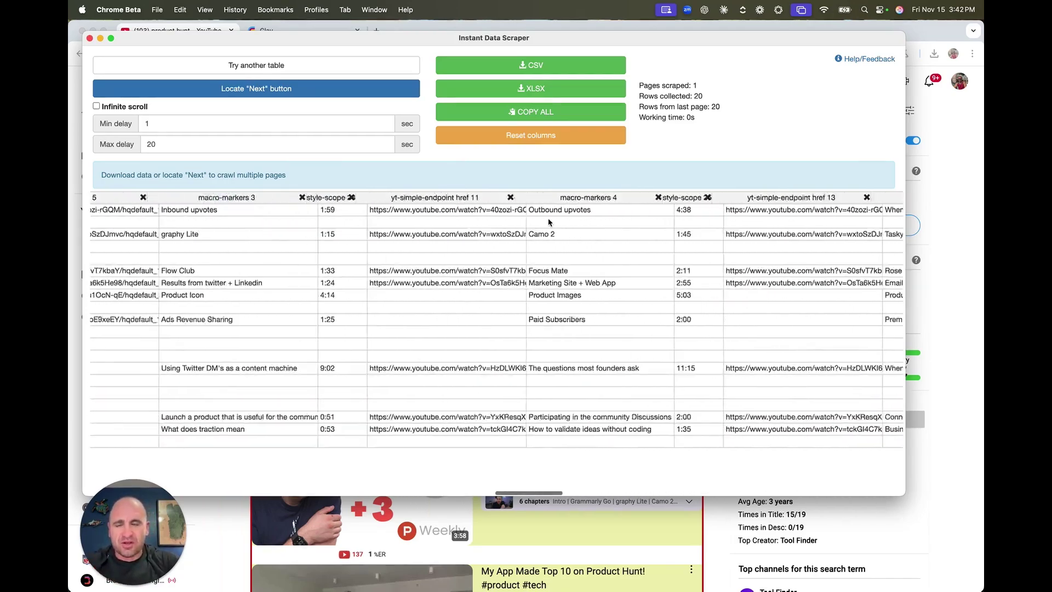
scroll(549, 222, "left", 3)
scroll(549, 222, "left", 3)
scroll(549, 220, "left", 3)
scroll(549, 219, "left", 3)
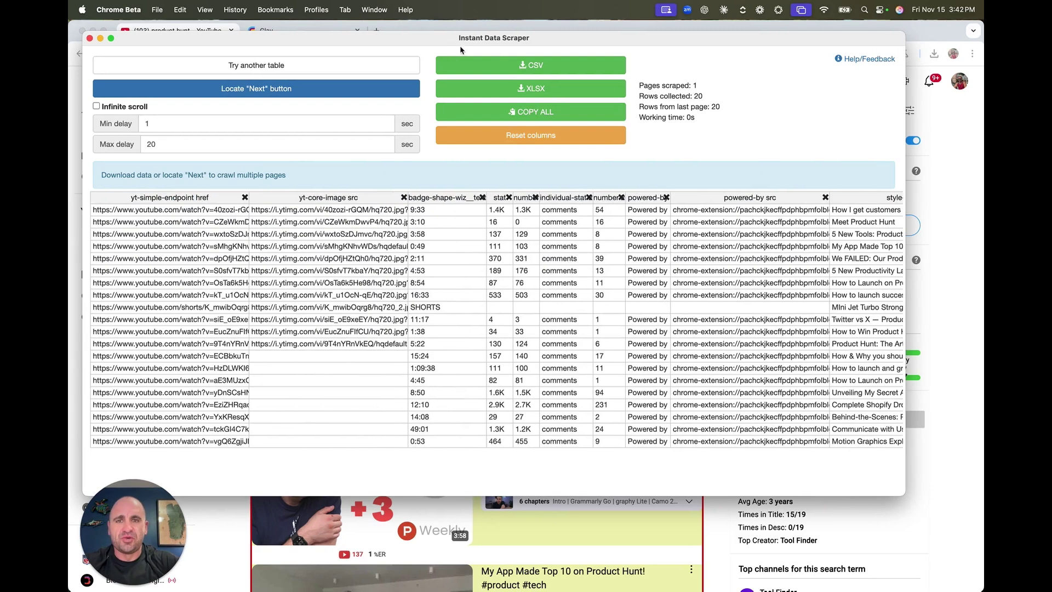
left_click(507, 65)
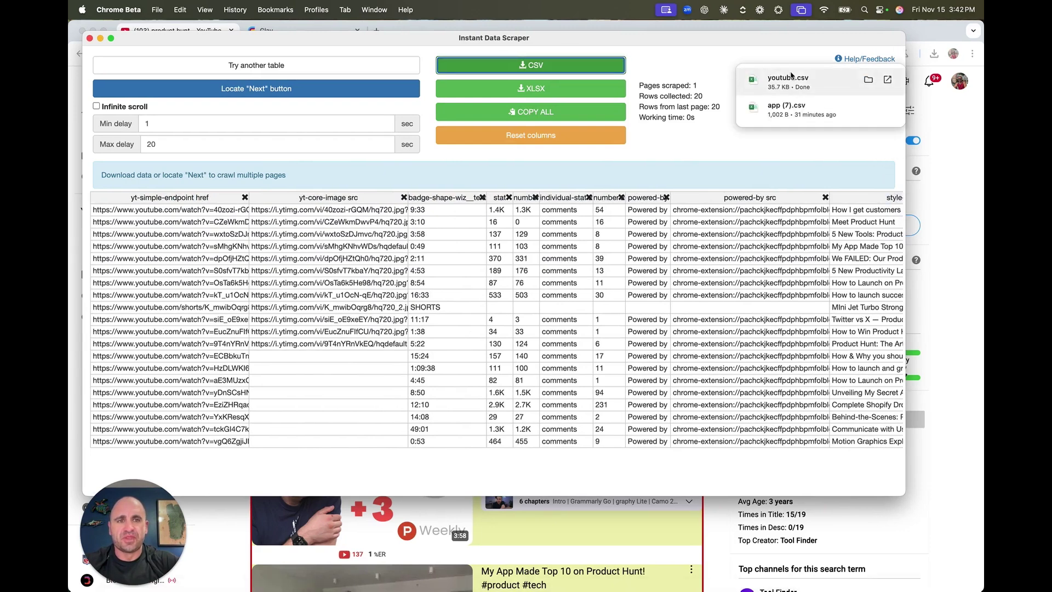
Step: Start a Clay CSV import of youtube.csv, then reopen the scraper window via Mission Control
left_click(926, 33)
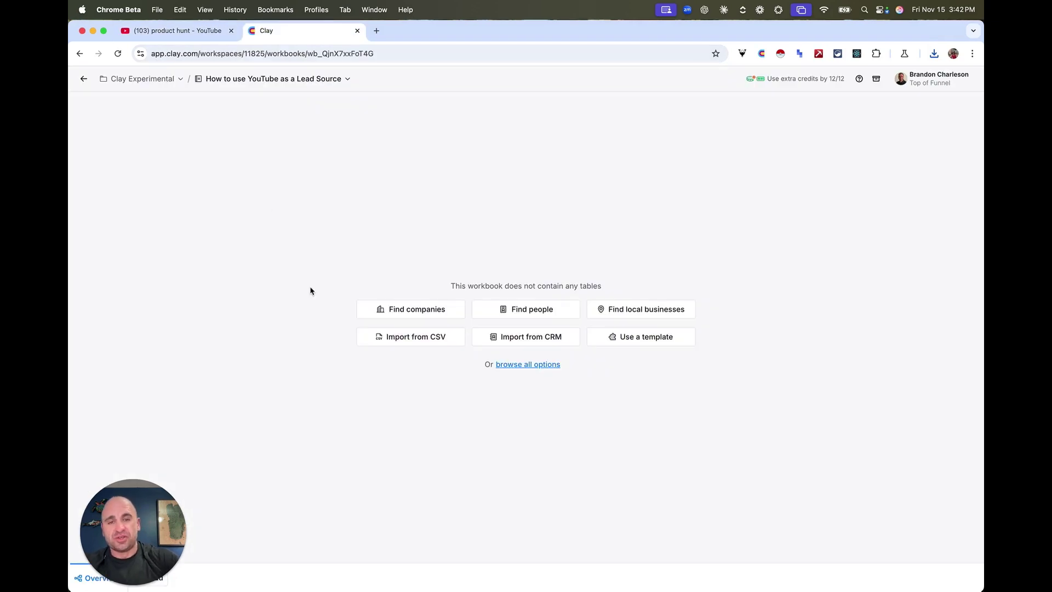
left_click(425, 340)
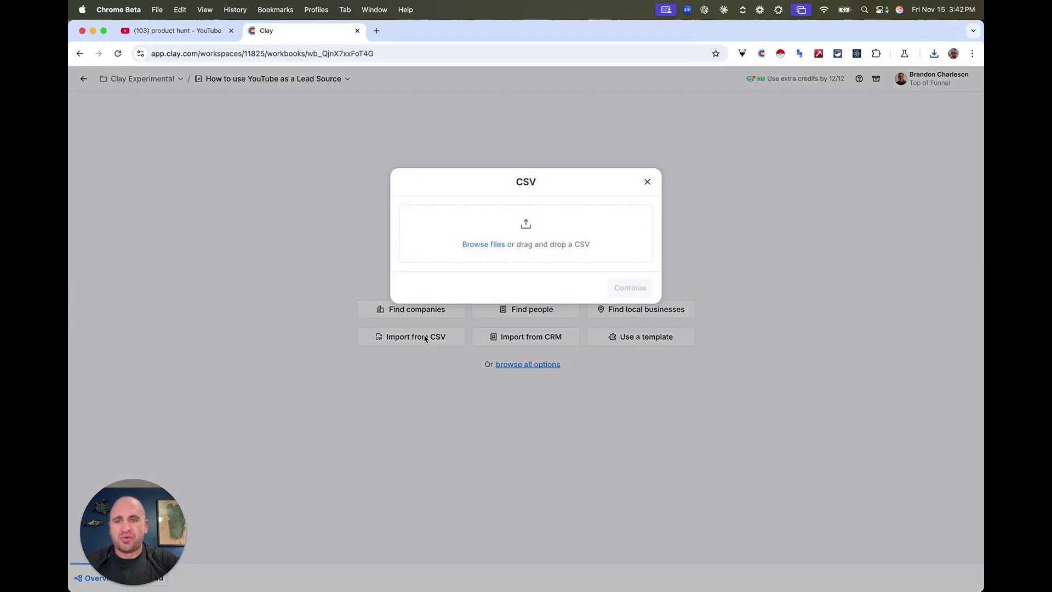
left_click(434, 240)
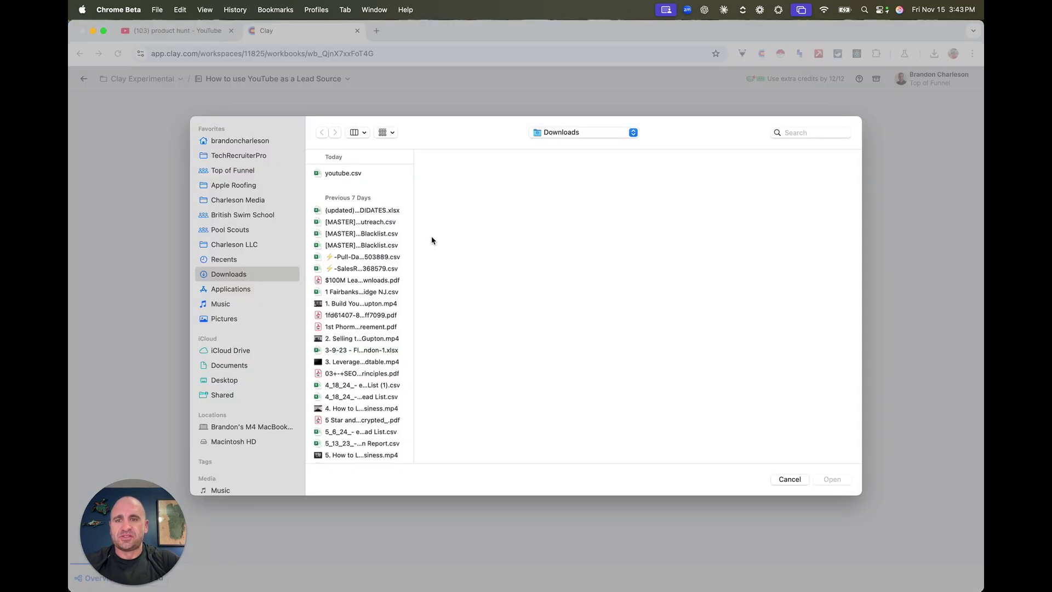
left_click(354, 174)
key("Return")
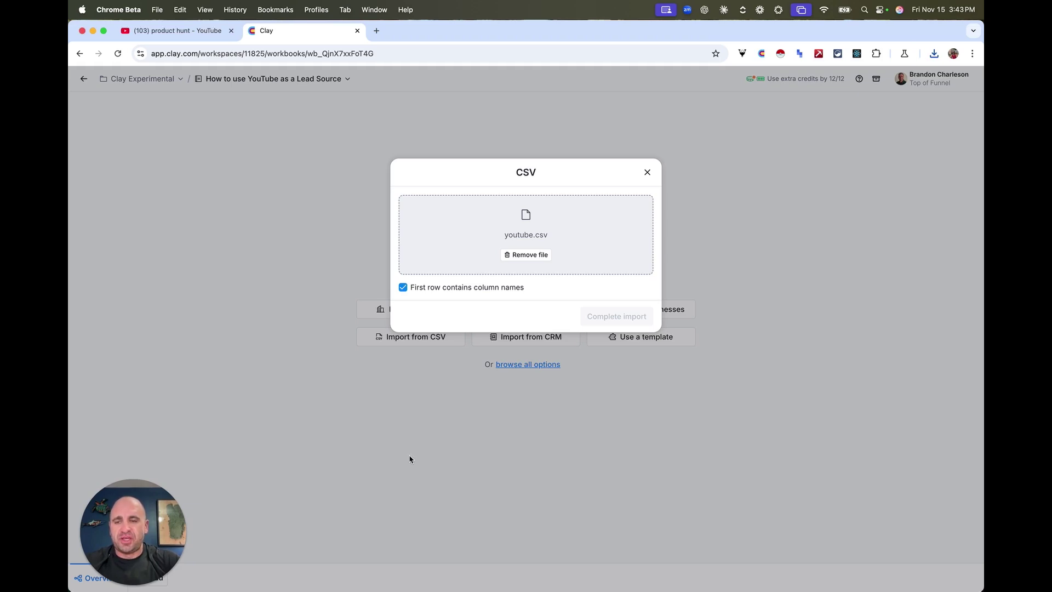
key("ctrl+Up")
Step: Remove the thumbnail, badge-shape, stat, numb, individual-stat and powered-by columns from the scraped table
left_click(274, 428)
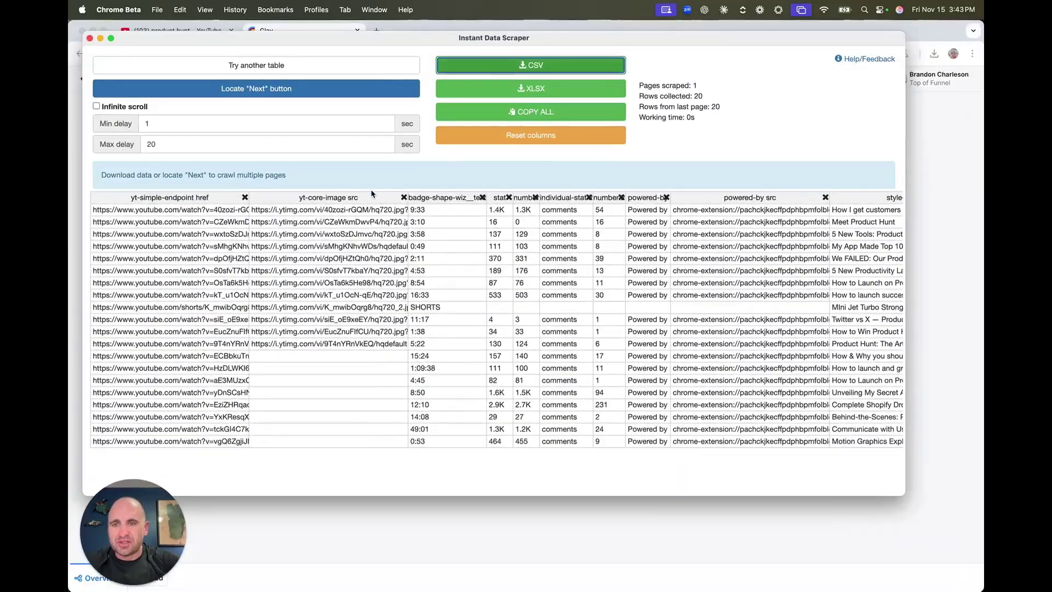
left_click(404, 197)
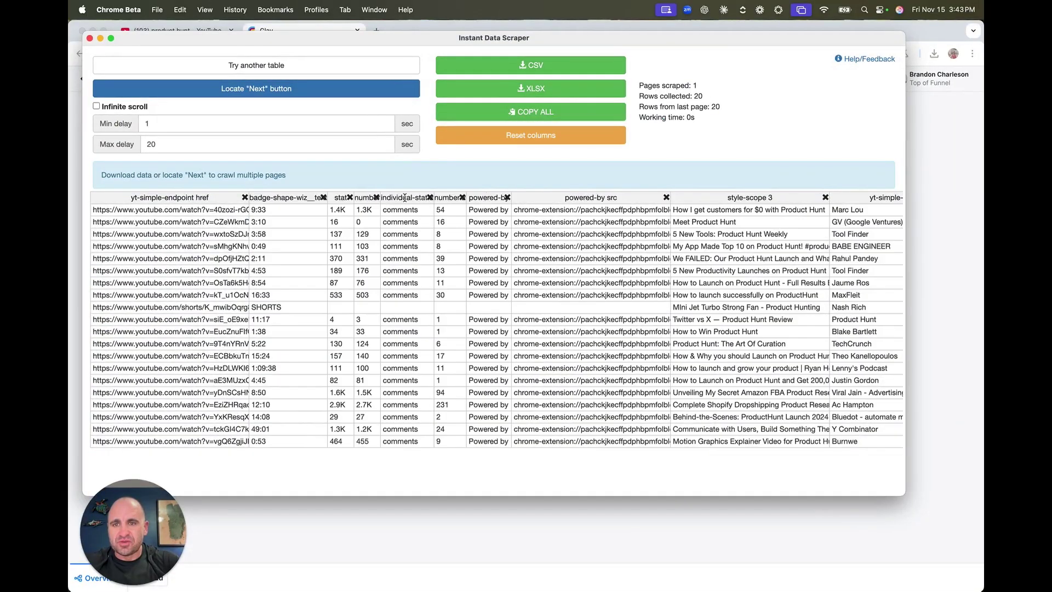
left_click(323, 197)
left_click(311, 197)
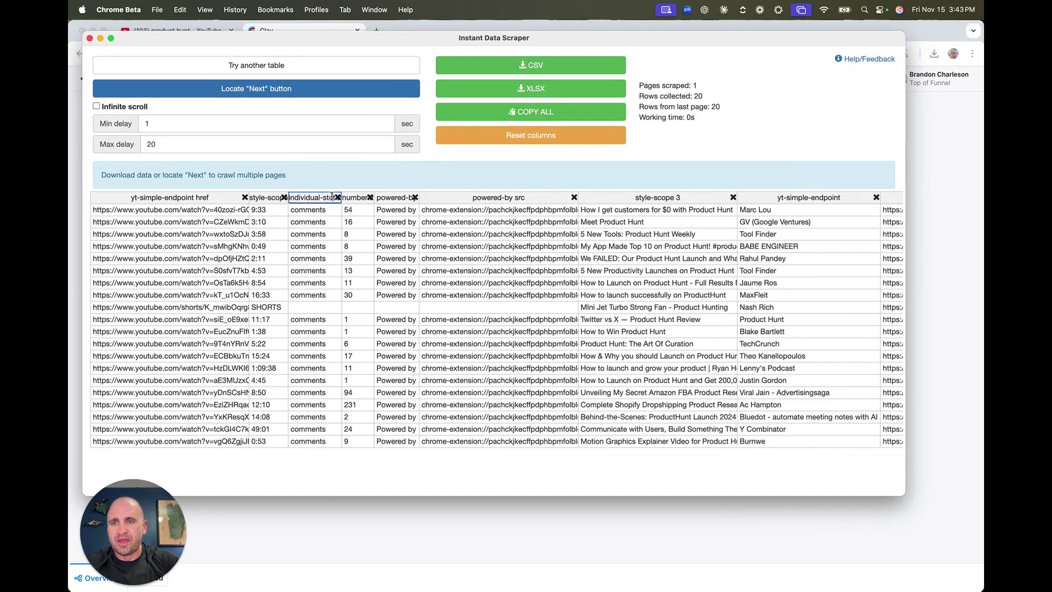
left_click(337, 197)
left_click(361, 198)
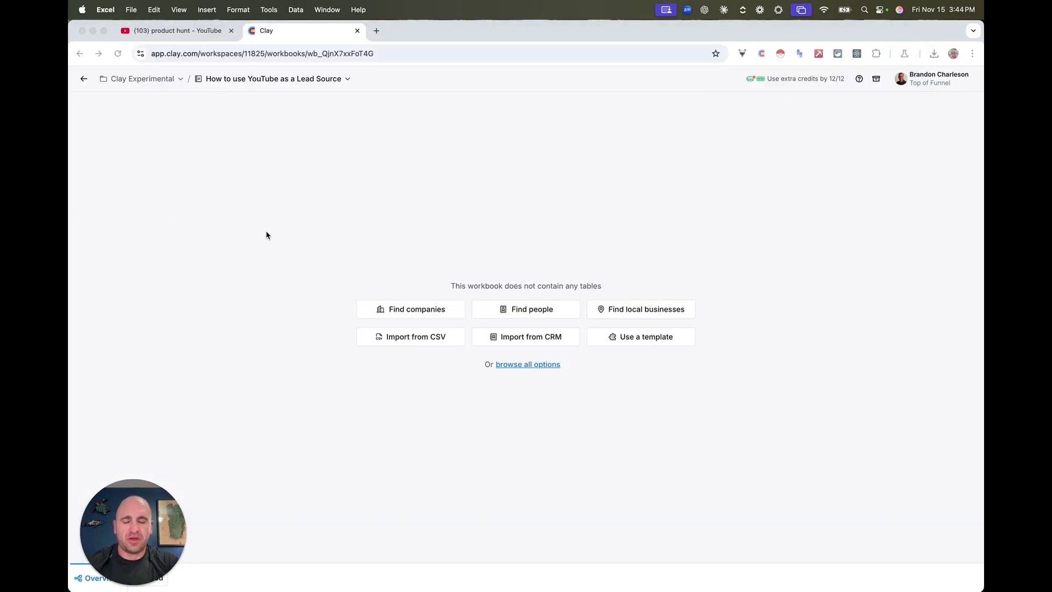
Step: Upload youtube.csv into Clay and complete the import
left_click(429, 339)
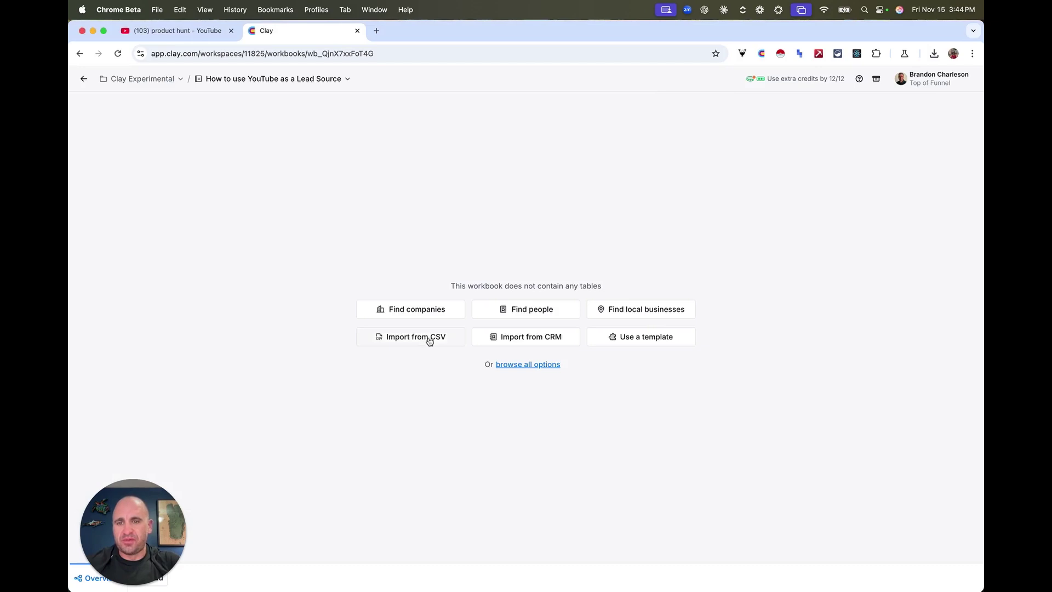
left_click(448, 224)
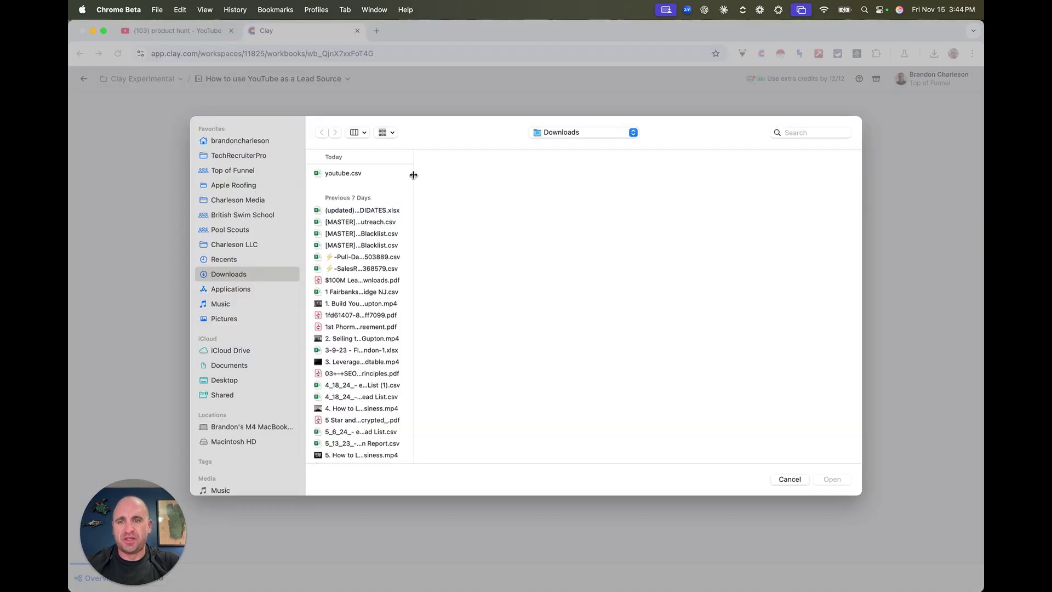
double_click(364, 173)
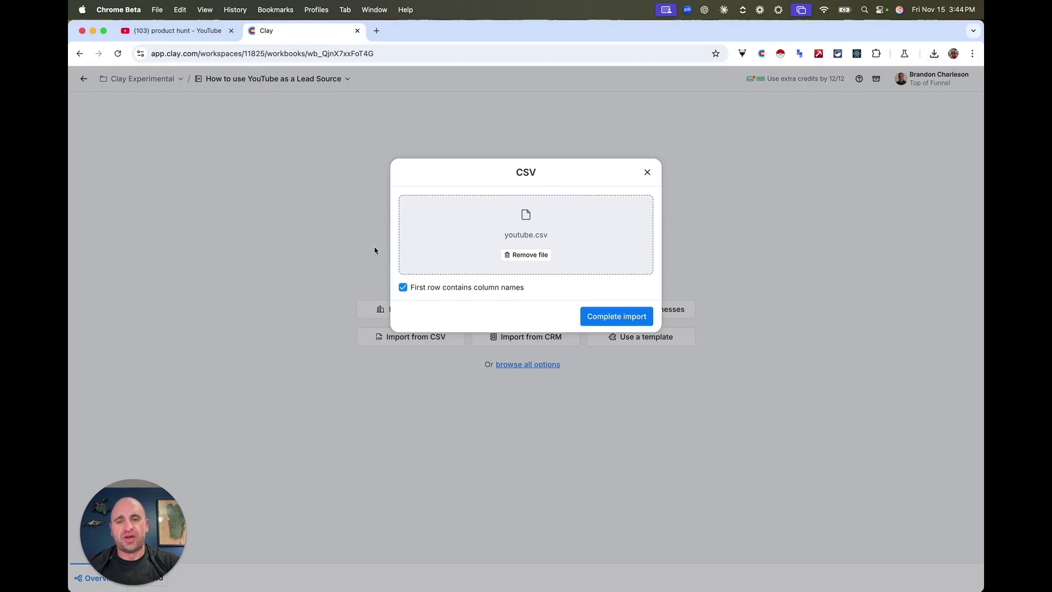
left_click(604, 323)
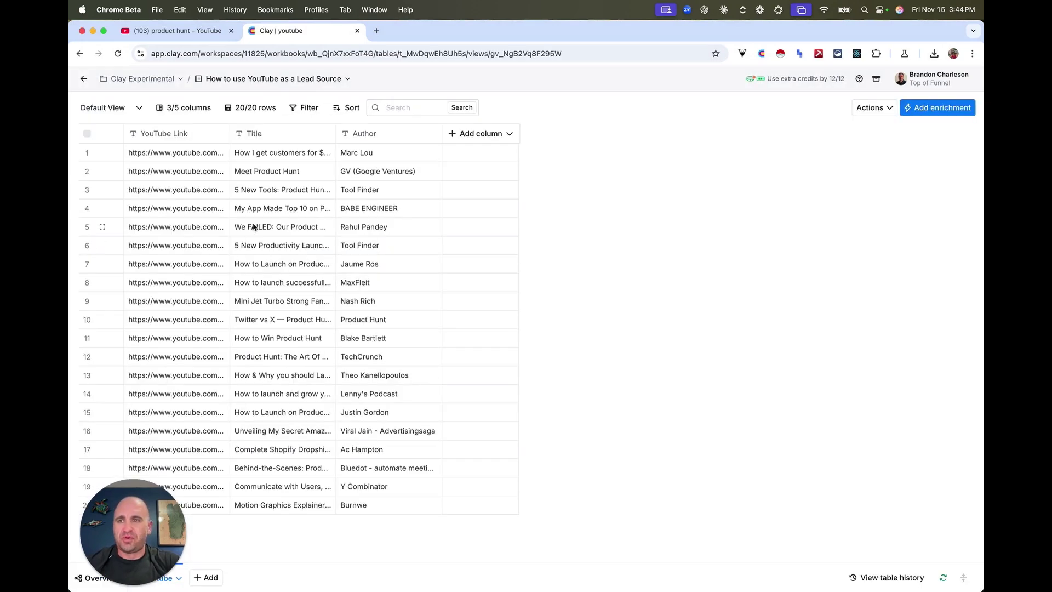
Step: Widen the YouTube Link column and review authors such as Tool Finder, Product Hunt and GV
left_click_drag(230, 141, 398, 141)
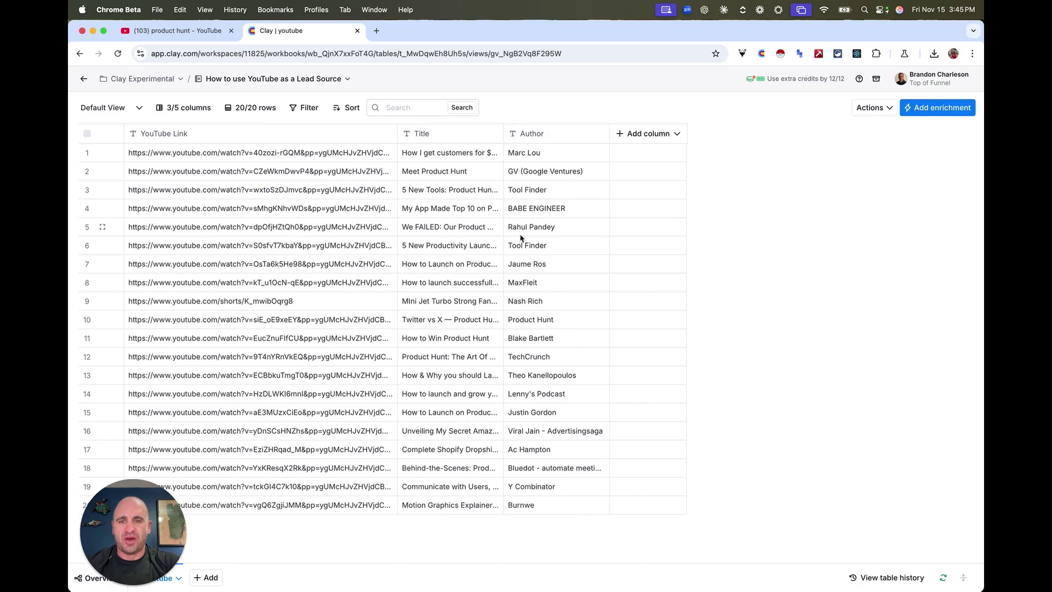
left_click(534, 187)
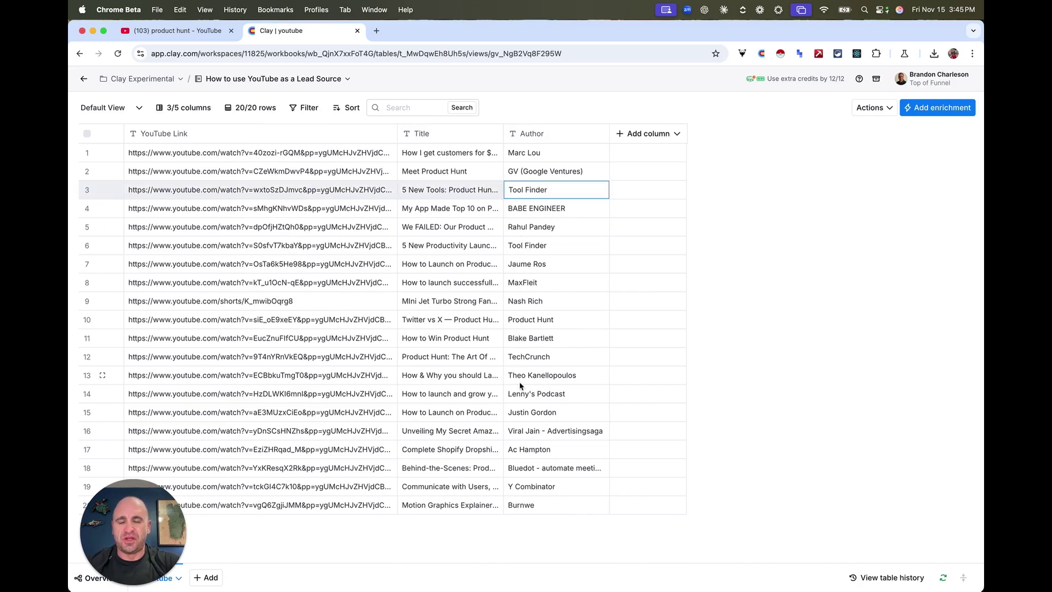
left_click(548, 321)
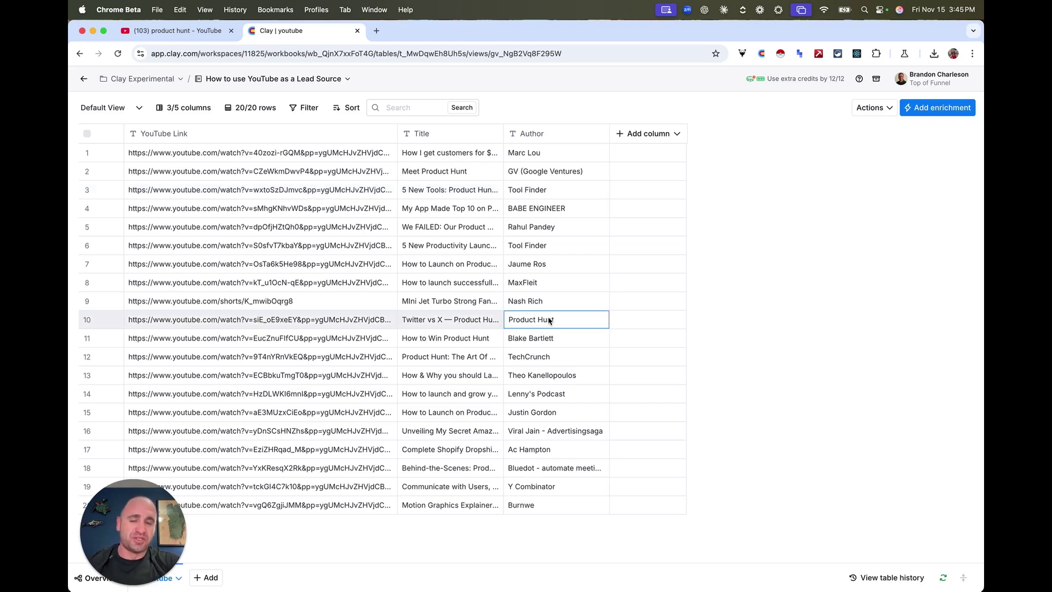
left_click(553, 246)
left_click(541, 172)
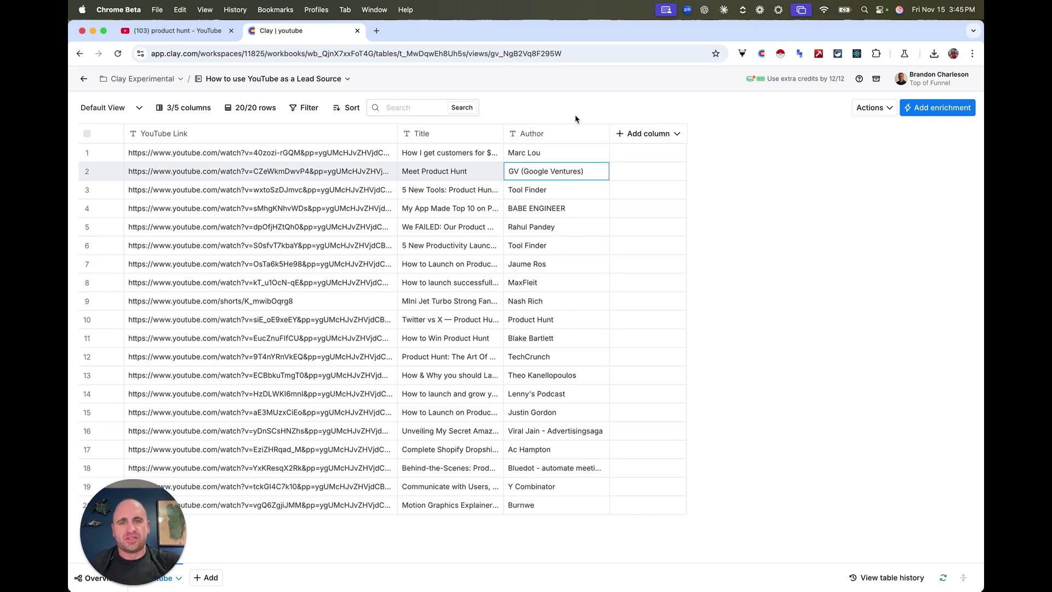
left_click(637, 137)
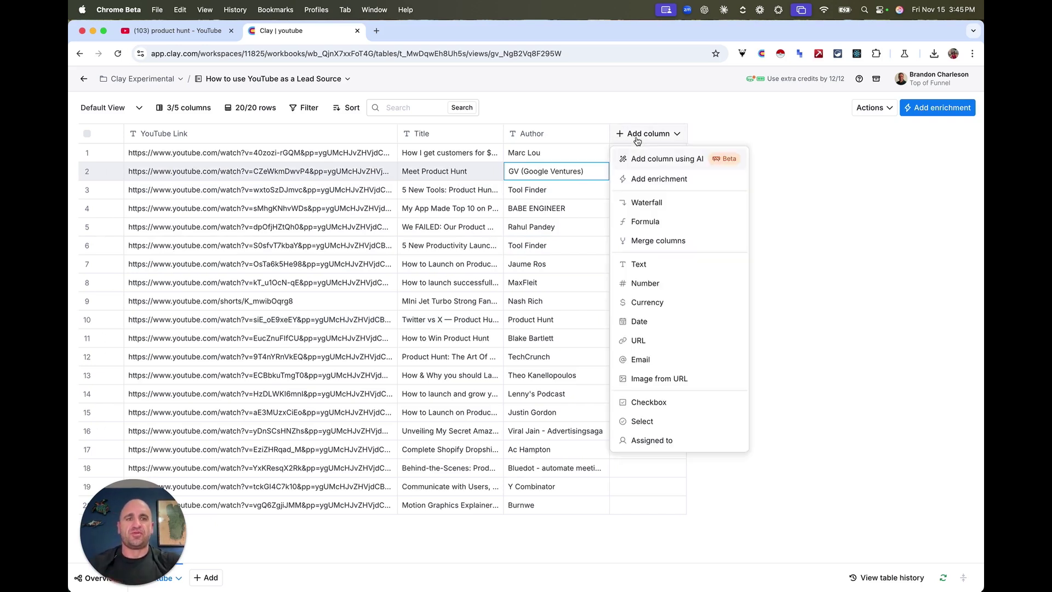
Step: Add an enrichment column and search the integrations for 'youtube'
left_click(648, 178)
type("youtube")
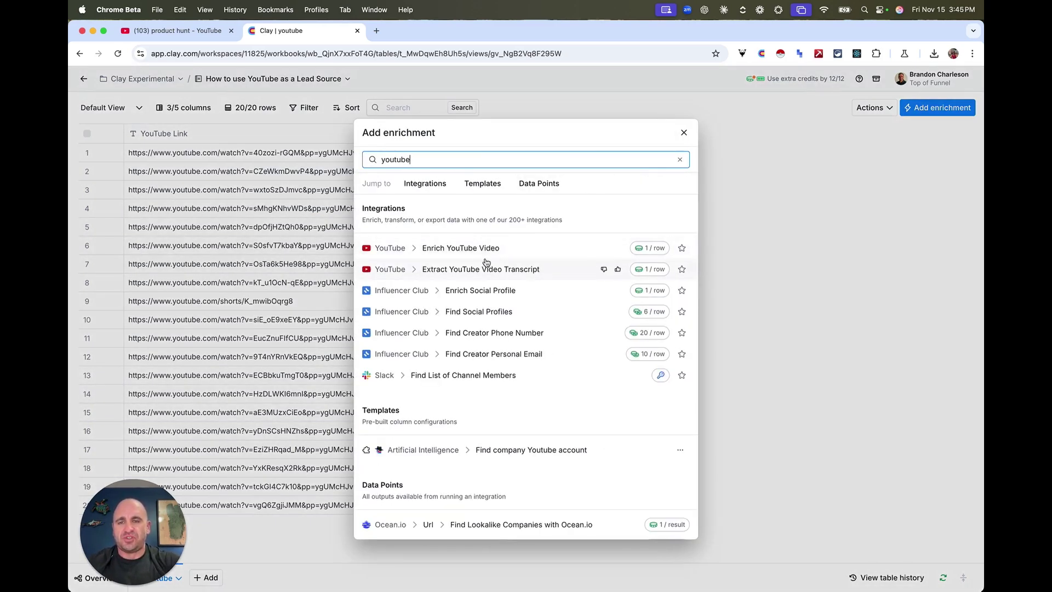
mouse_move(460, 248)
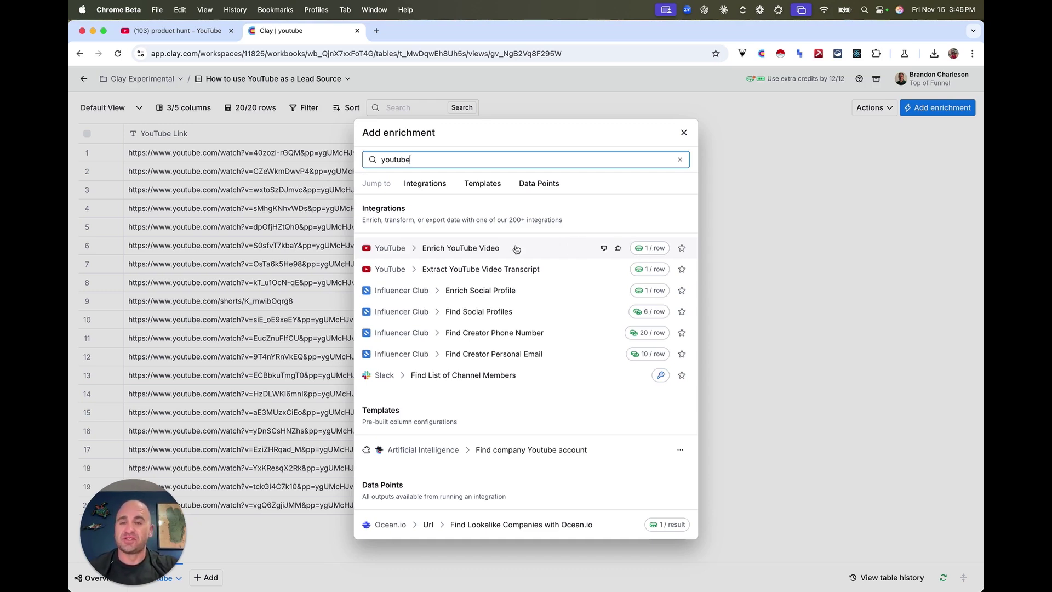
Step: Choose Enrich YouTube Video with the YouTube Link column as the video URL input
left_click(454, 250)
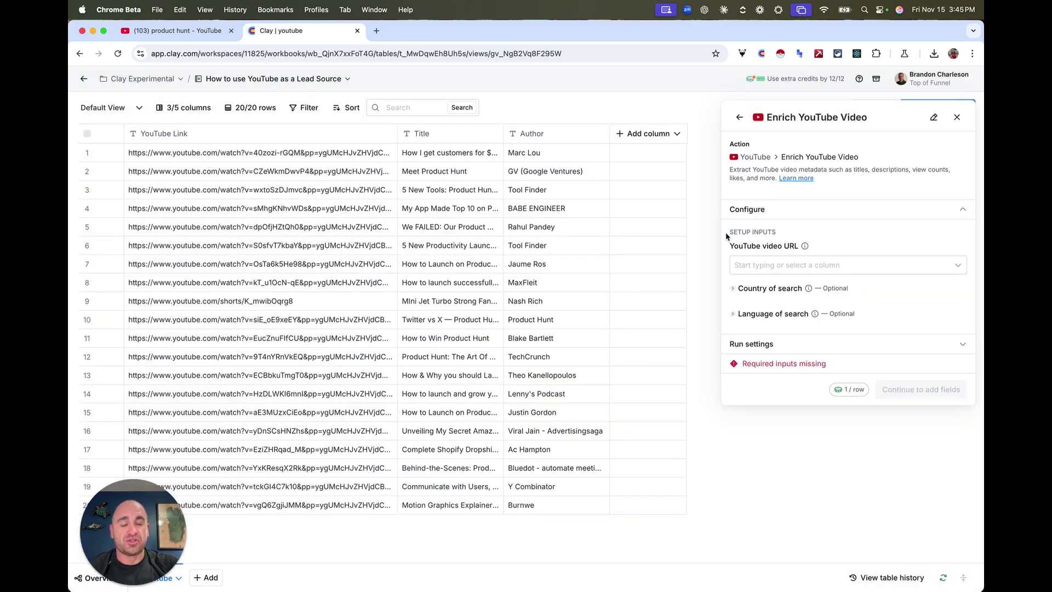
left_click(768, 214)
left_click(769, 214)
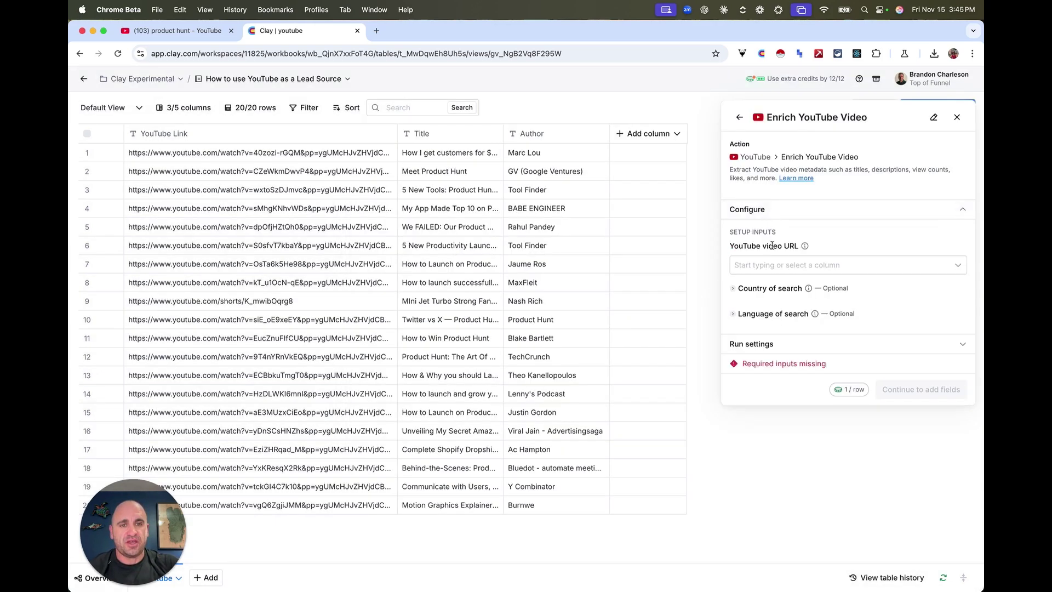
left_click(787, 265)
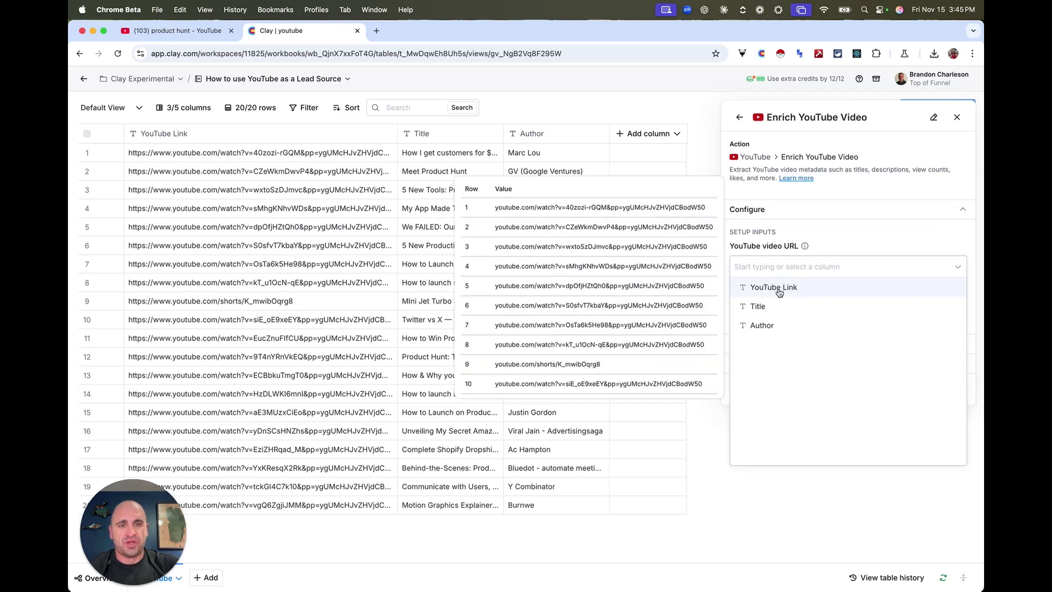
left_click(778, 288)
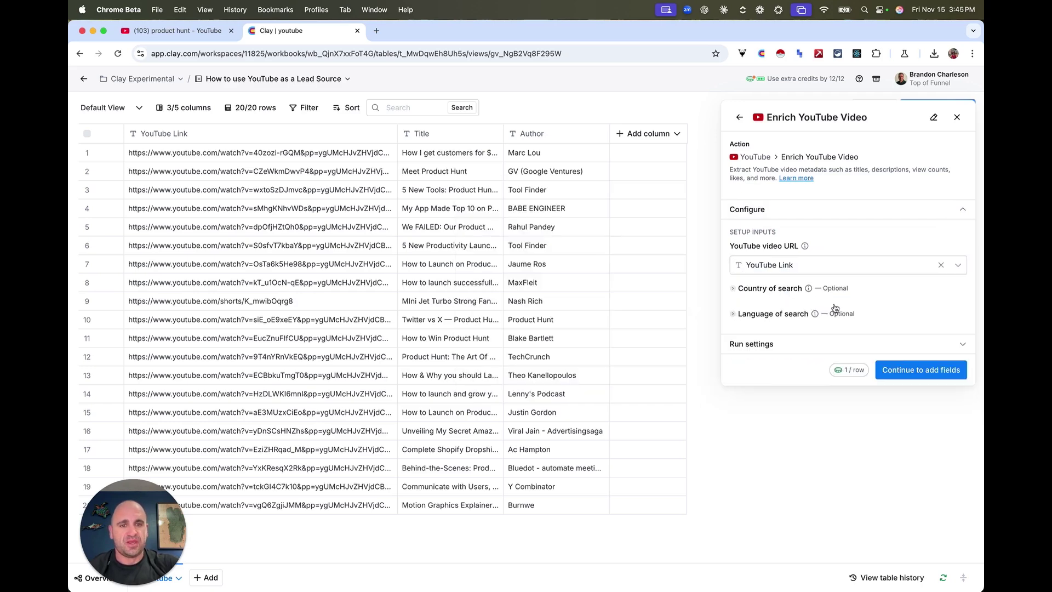
Step: Save and run the enrichment on all 20 rows, then inspect row 9's error and row 1's details
left_click(907, 371)
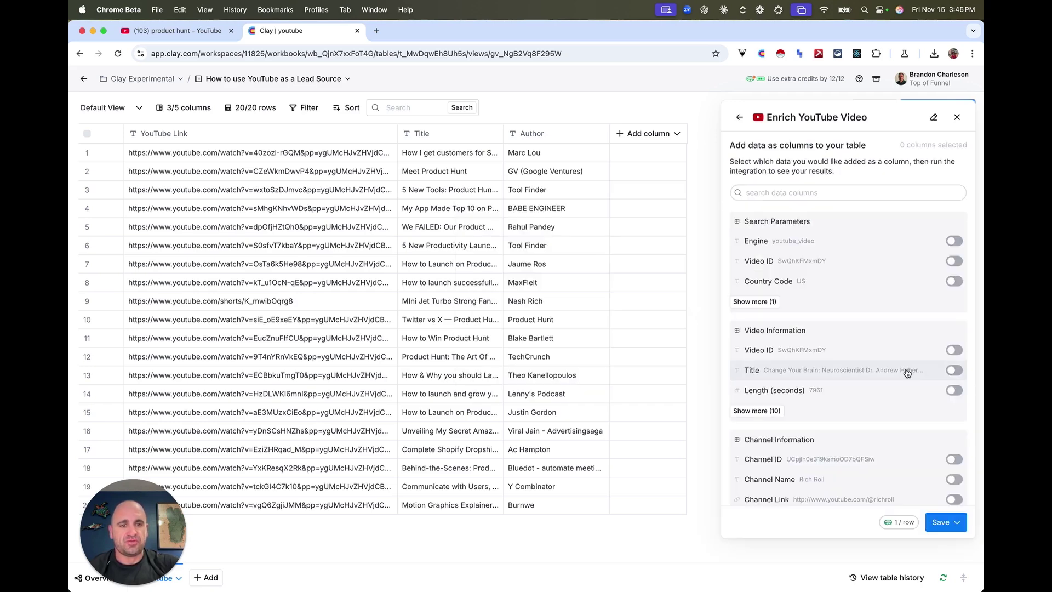
left_click(942, 522)
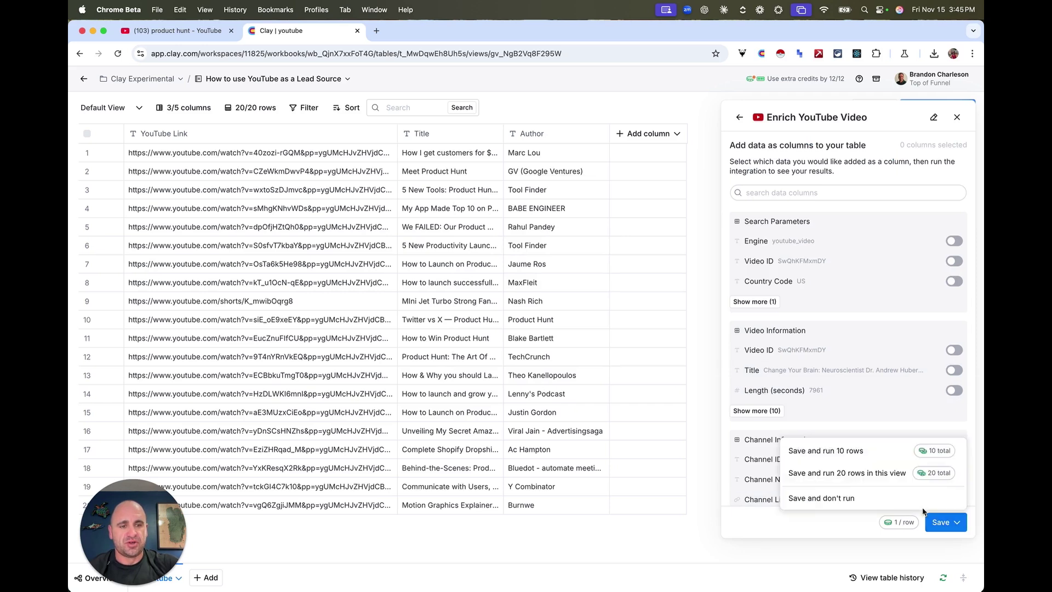
left_click(882, 472)
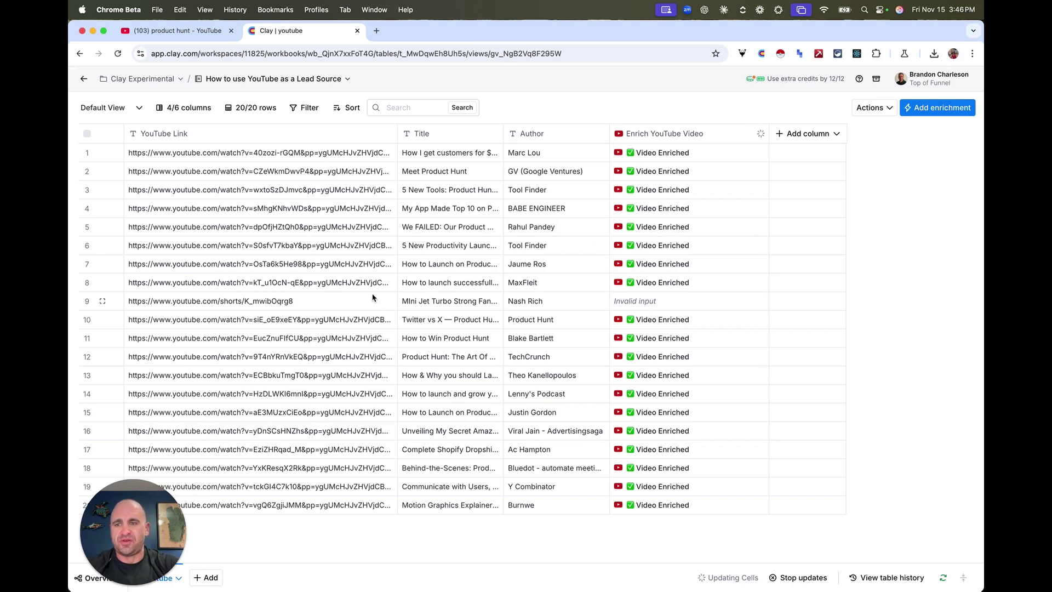
left_click(759, 301)
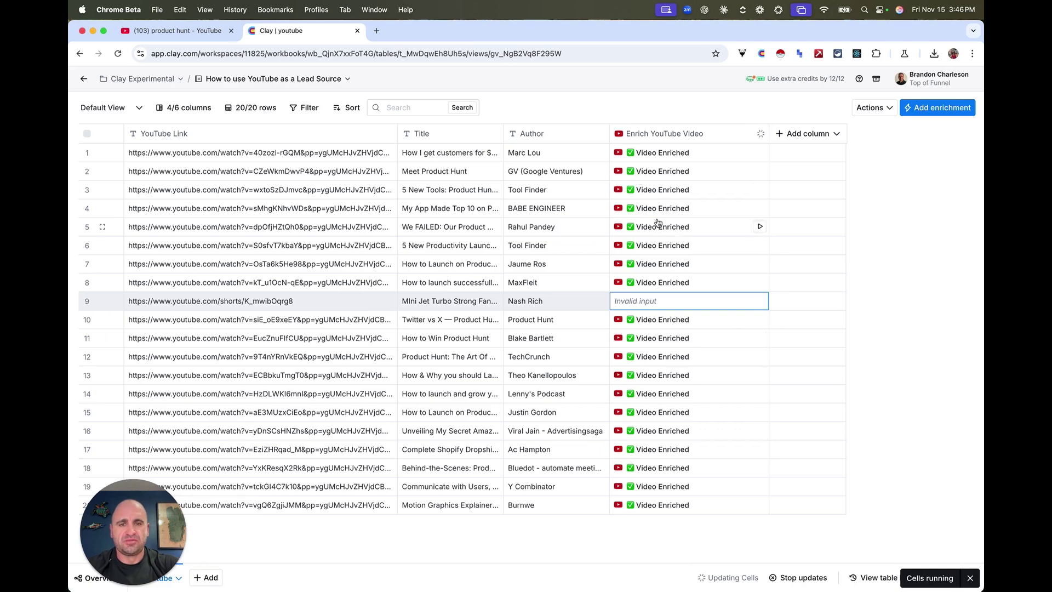
left_click(647, 156)
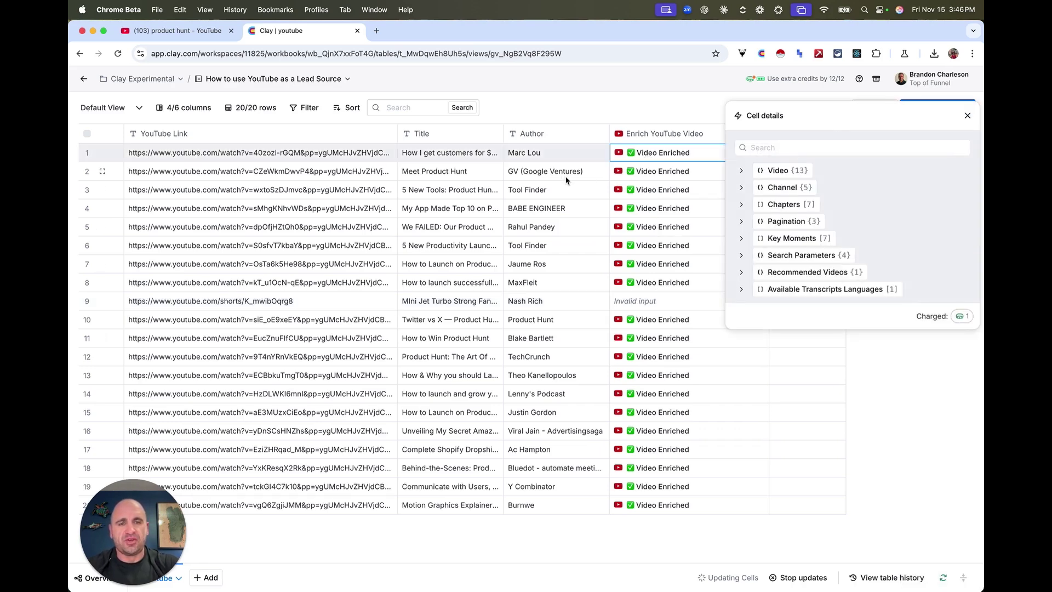
Step: Expand row 1's Video fields to view likes and views
left_click(745, 170)
scroll(752, 239, "down", 3)
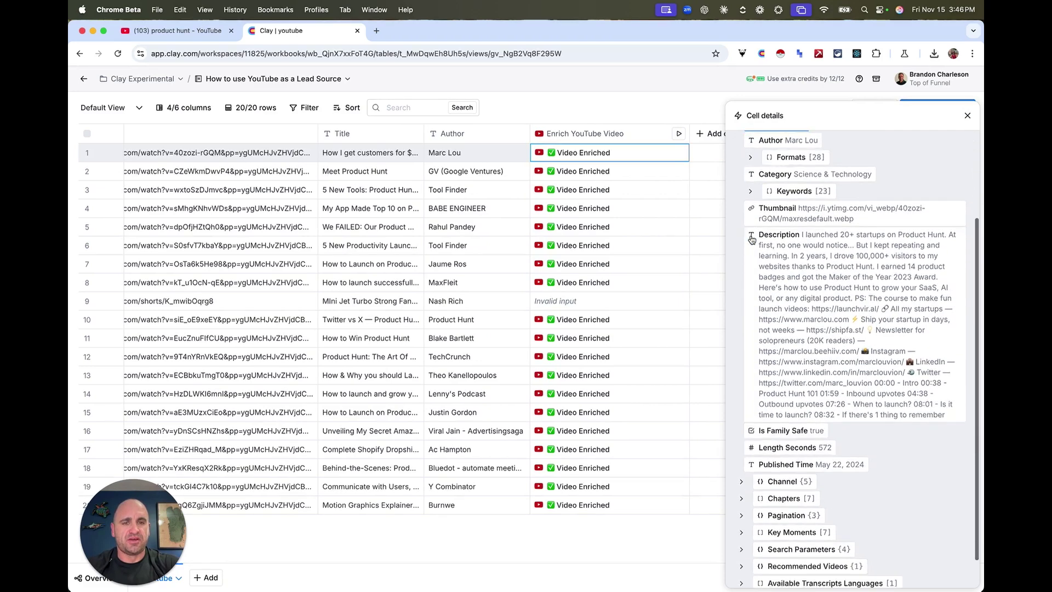
scroll(767, 326, "up", 3)
left_click(742, 174)
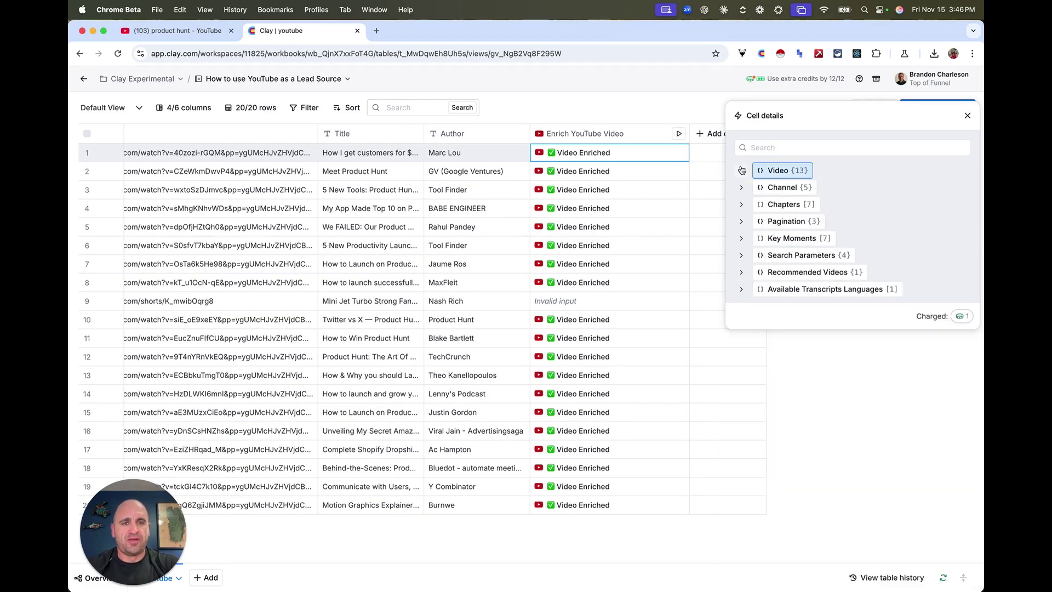
left_click(741, 173)
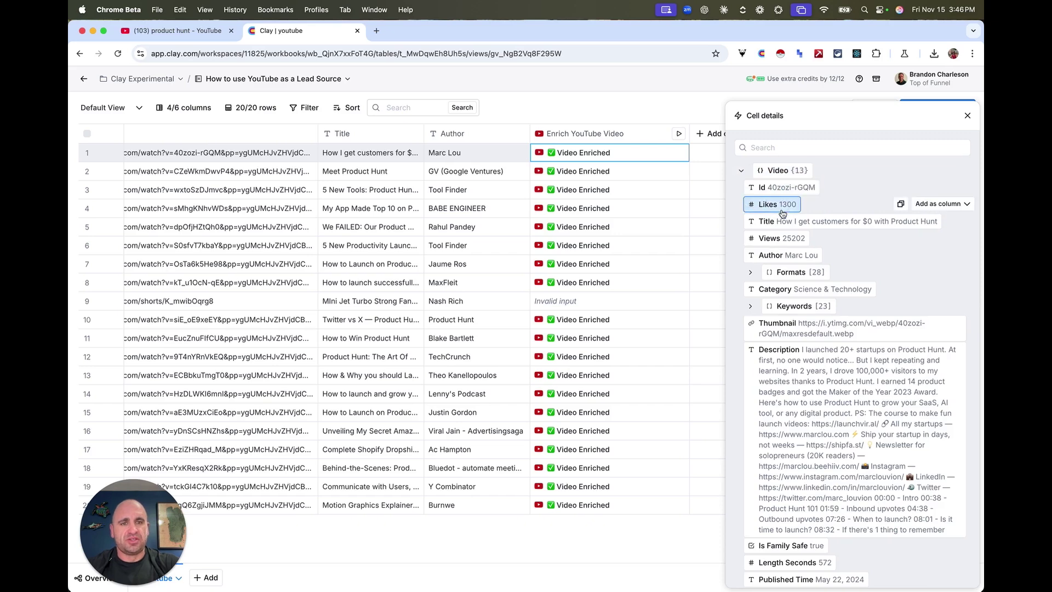
mouse_move(788, 255)
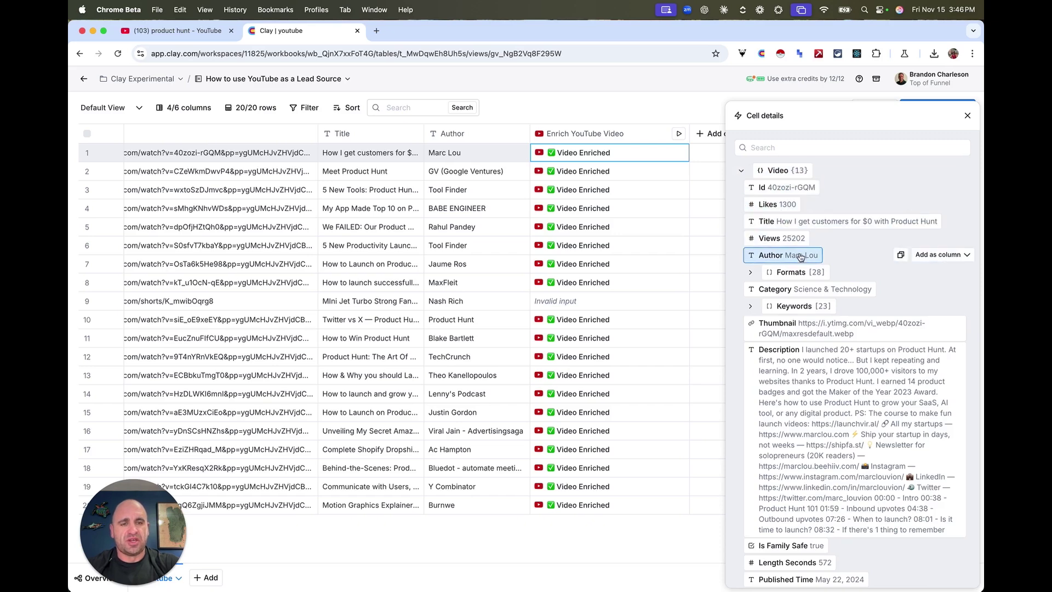
Step: Browse the first and second entries of row 1's Formats list
scroll(750, 272, "down", 2)
left_click(751, 212)
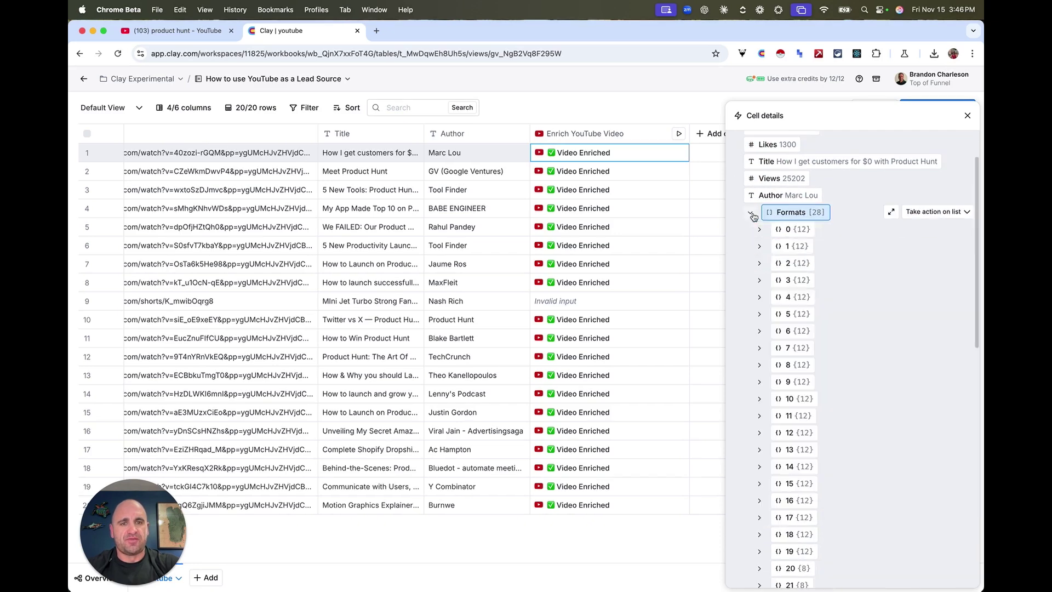
left_click(781, 229)
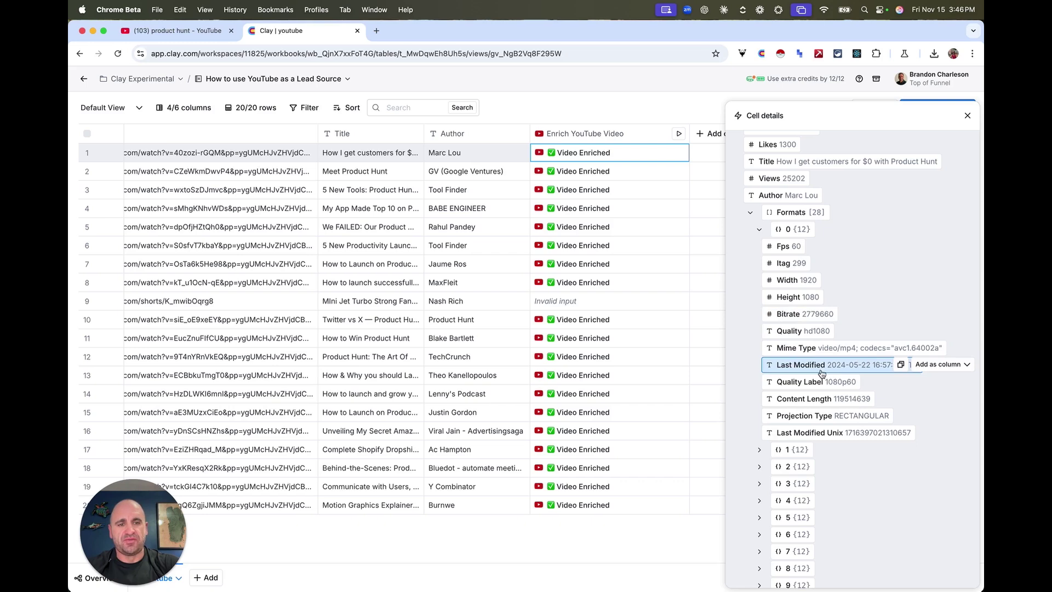
left_click(760, 230)
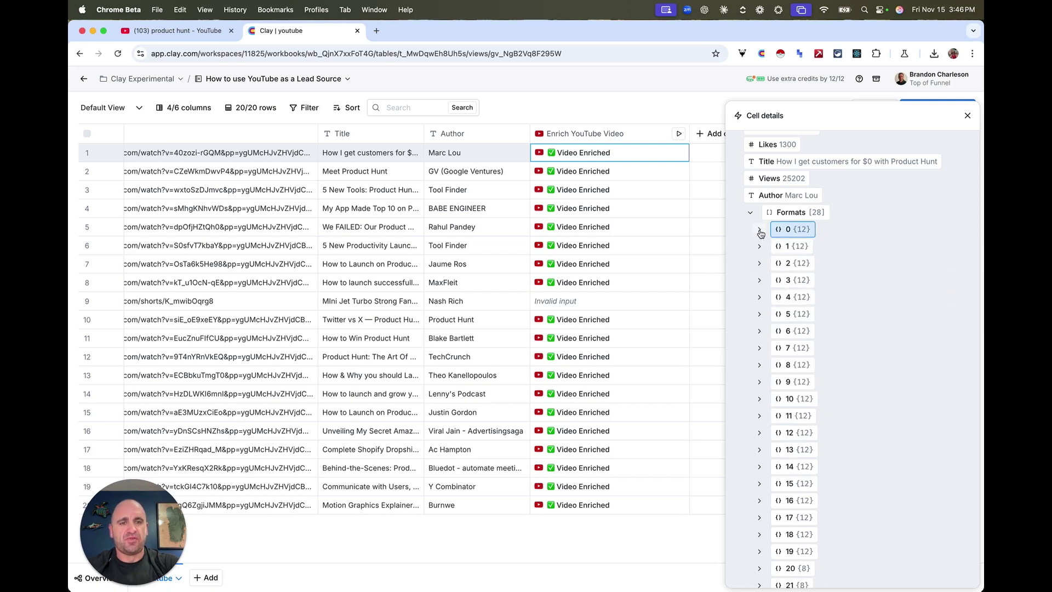
left_click(759, 246)
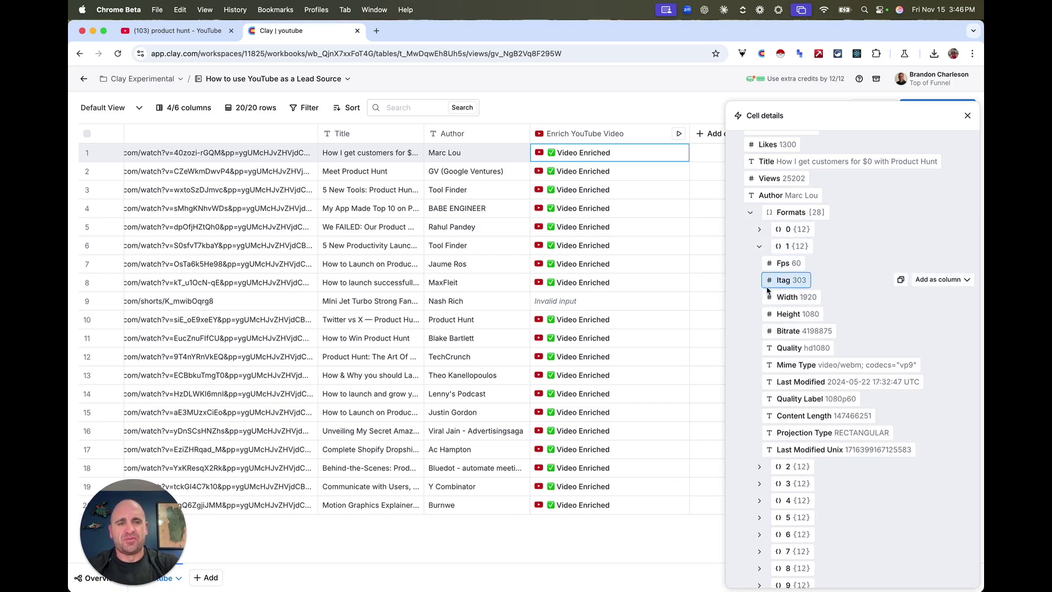
left_click(759, 246)
left_click(750, 212)
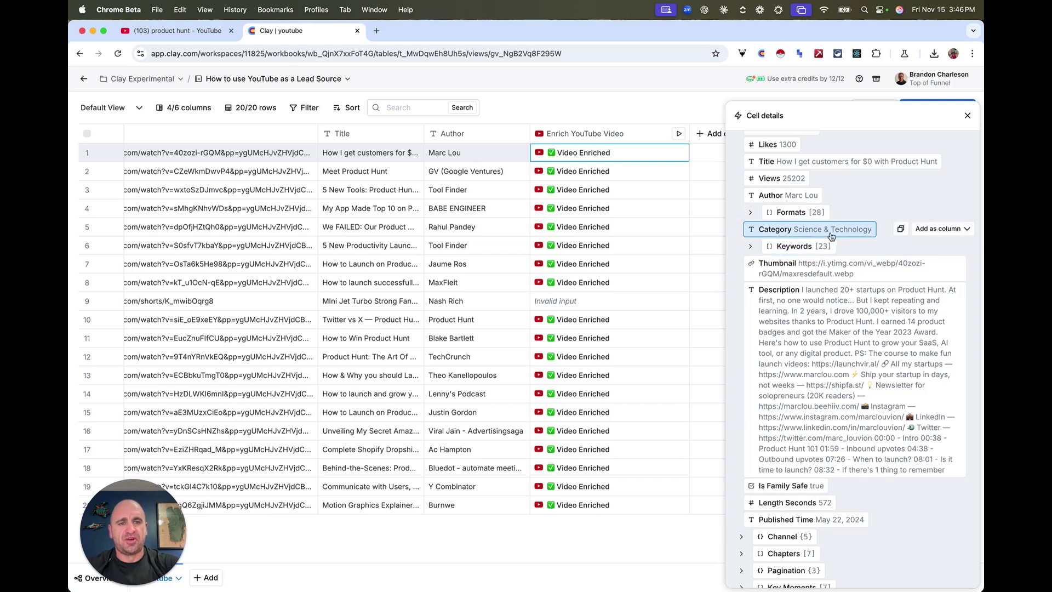
Step: Check the Keywords list and description, then open Add as column for Thumbnail
left_click(750, 246)
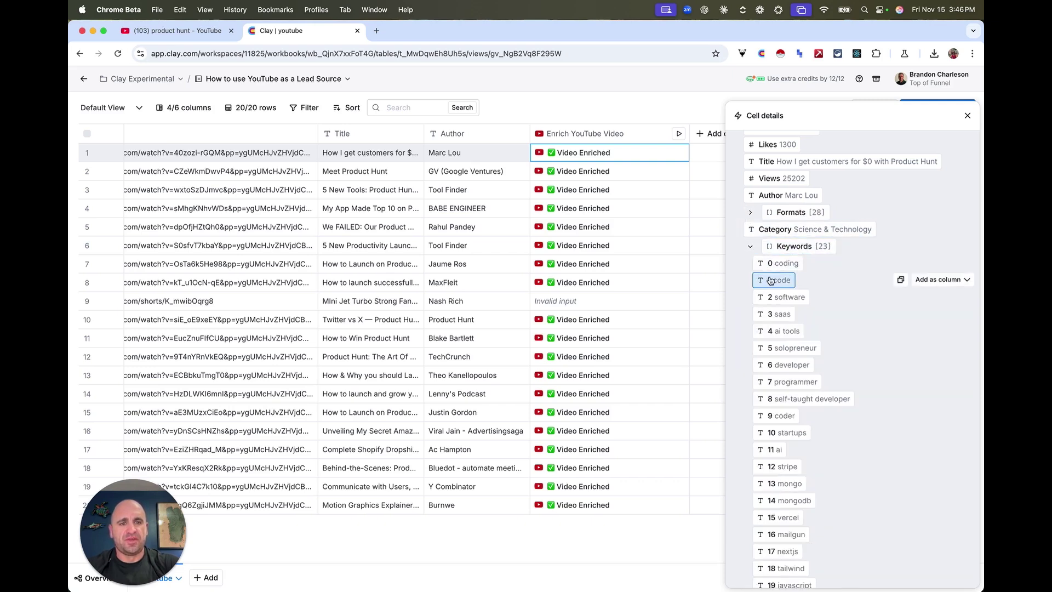
left_click(750, 246)
scroll(766, 253, "down", 2)
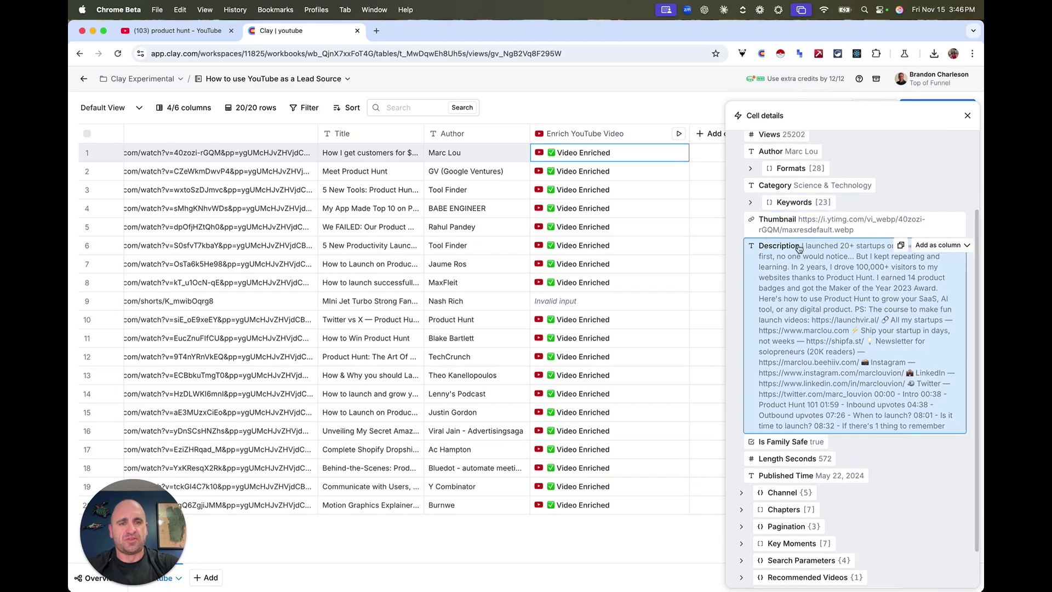
left_click(930, 224)
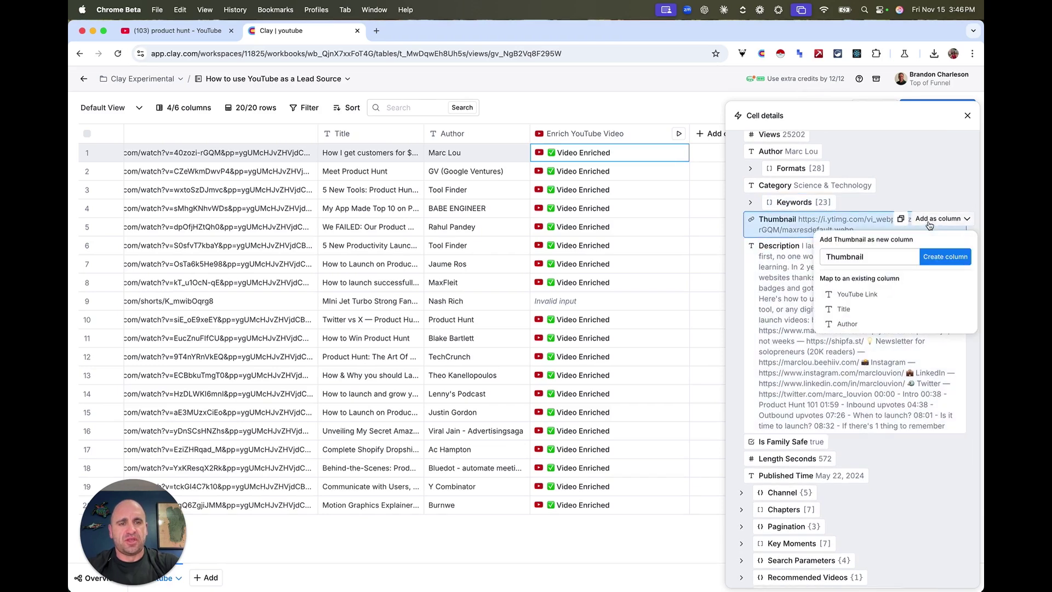
Step: Create the Thumbnail column, then add the channel's subscriber count as a Subscribers column
left_click(960, 258)
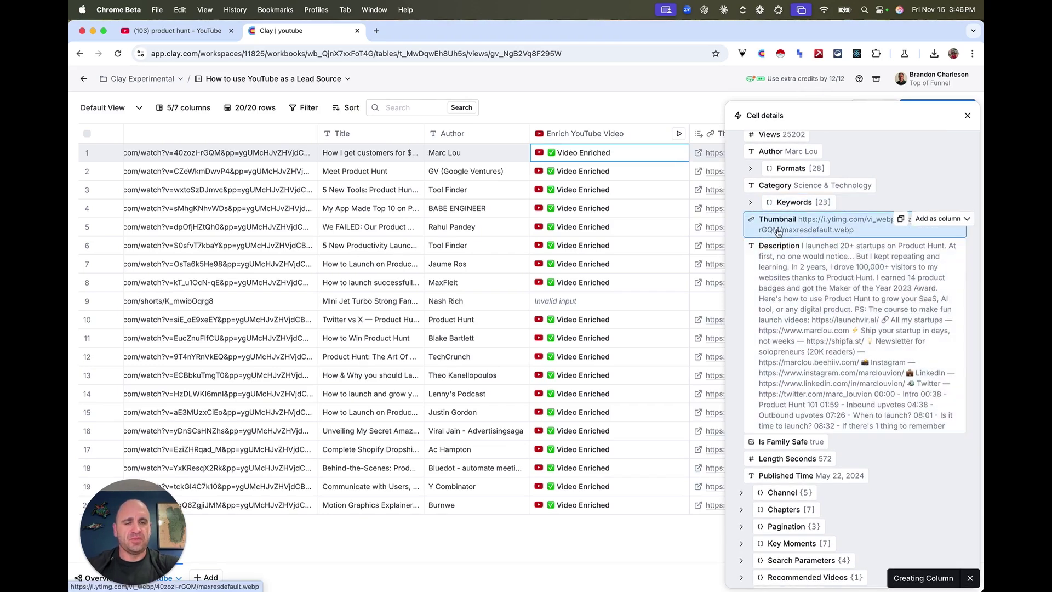
scroll(771, 275, "down", 2)
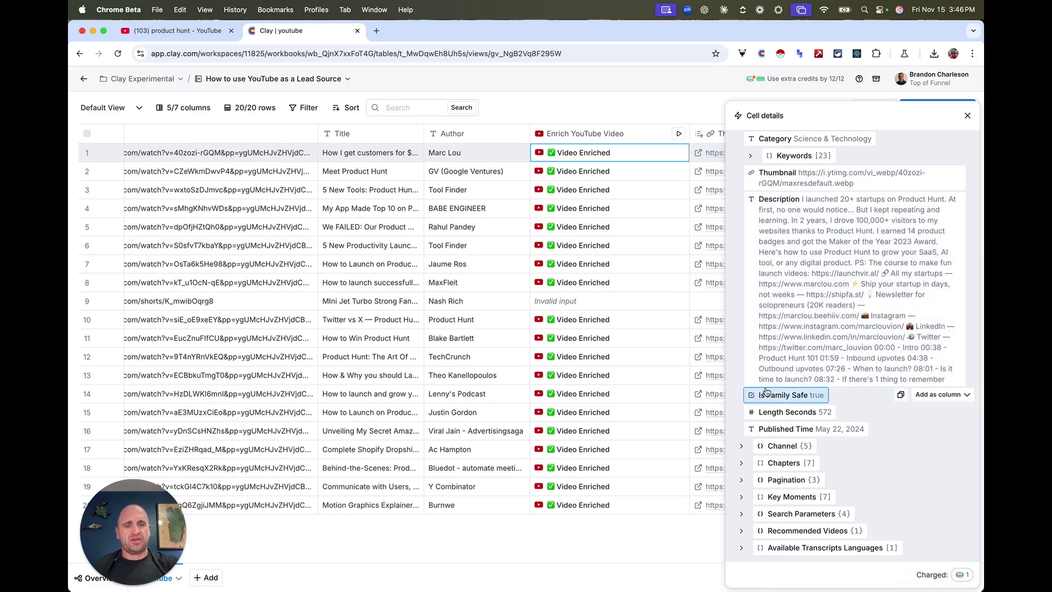
left_click(741, 446)
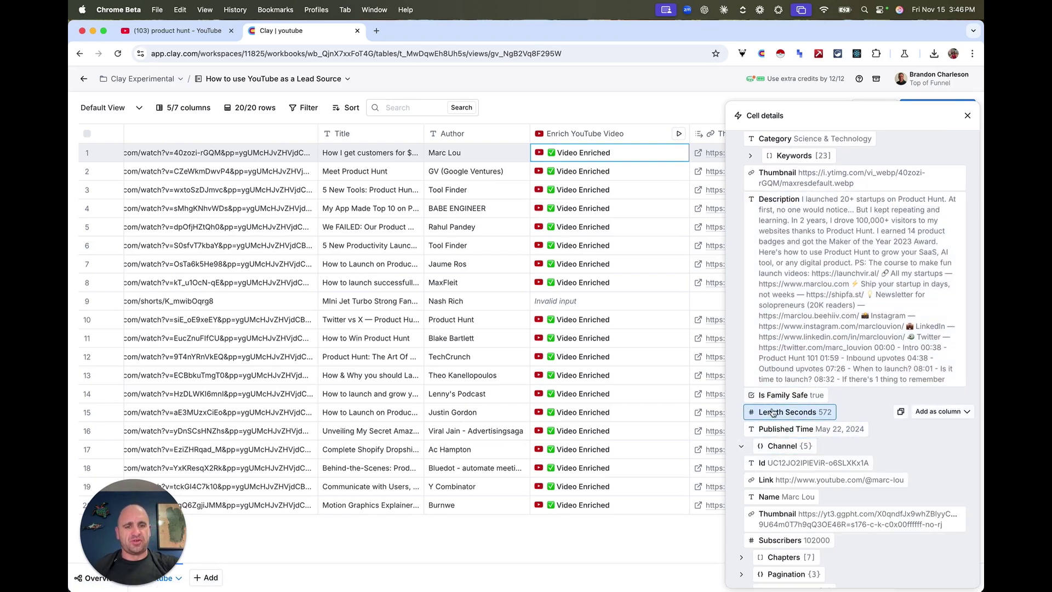
scroll(774, 412, "down", 4)
mouse_move(791, 540)
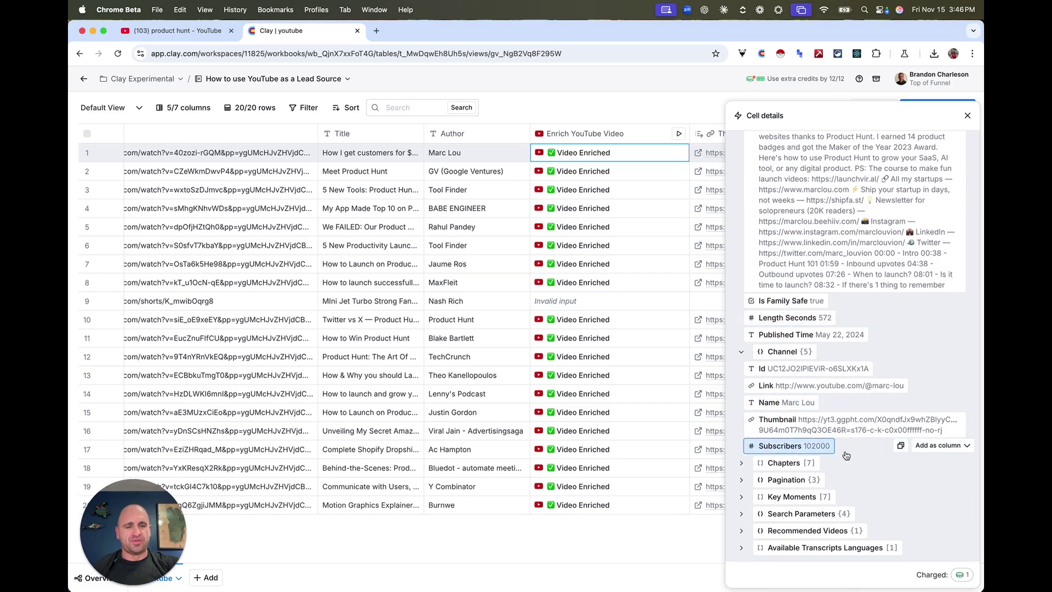
left_click(939, 447)
left_click(942, 484)
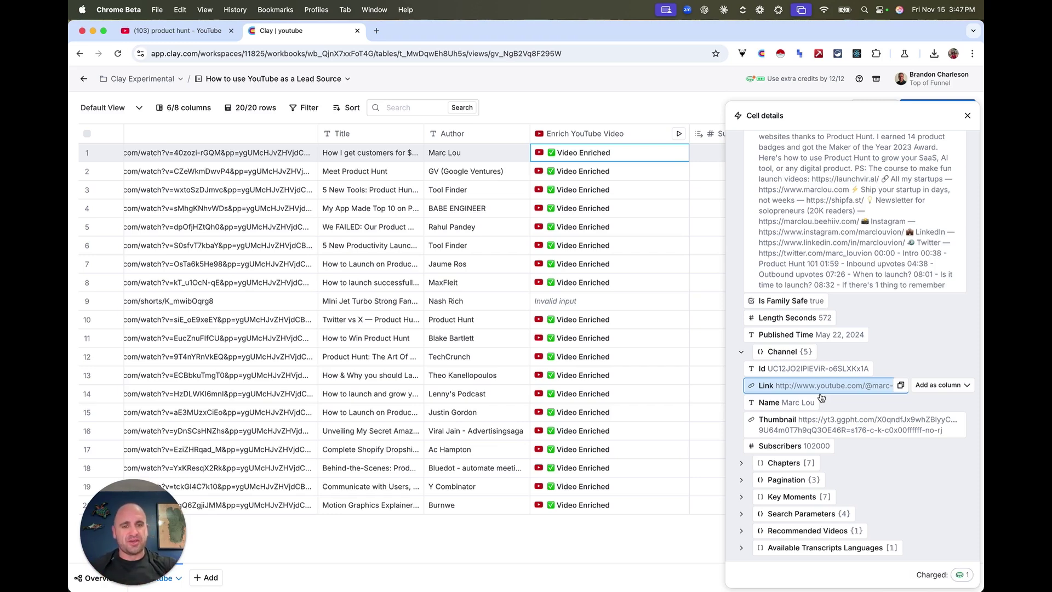
Step: Expand the video's chapter list and the details of its first three chapters
left_click(783, 462)
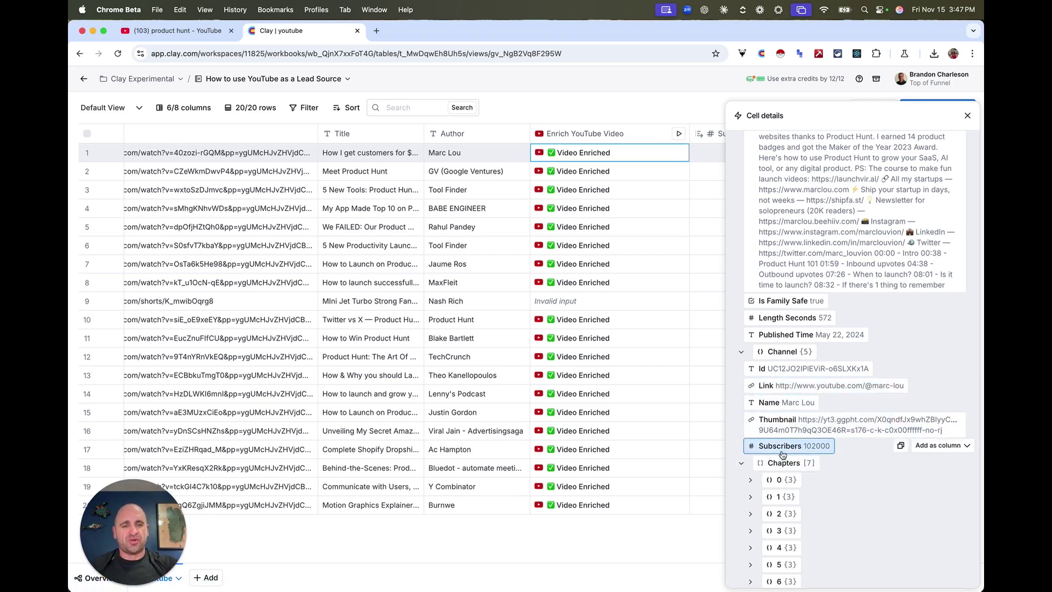
scroll(783, 454, "down", 3)
left_click(750, 361)
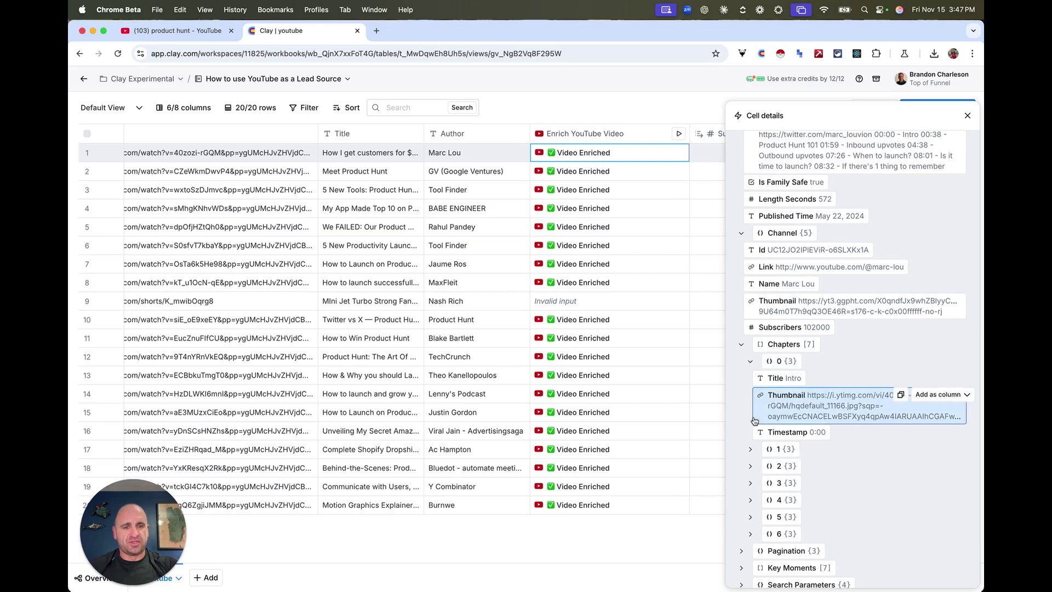
left_click(751, 449)
scroll(752, 378, "down", 4)
left_click(750, 394)
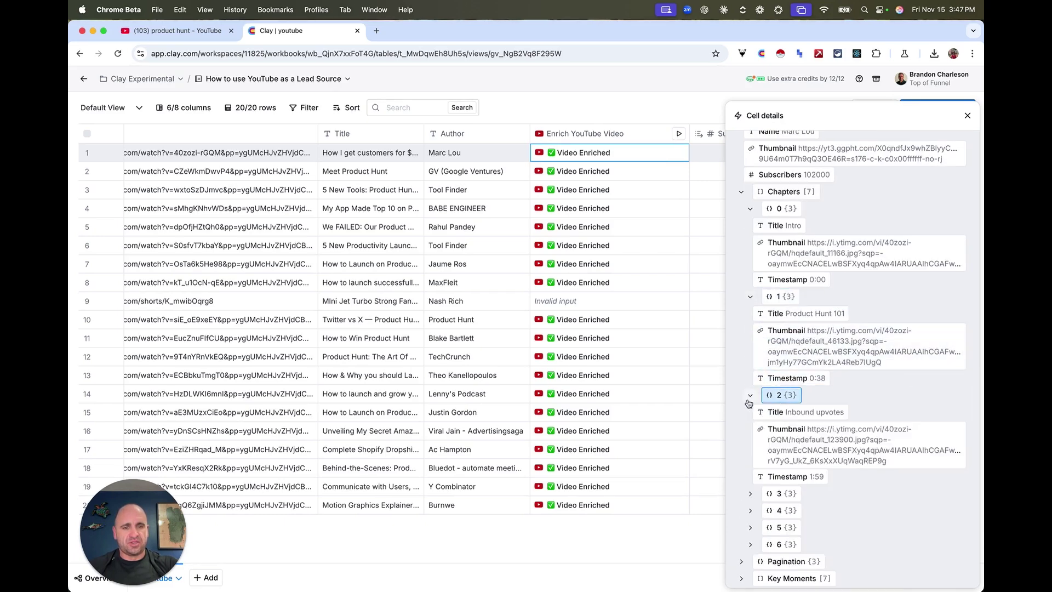
scroll(750, 397, "down", 2)
Step: Expand the pagination tokens, key moments and the list of 20 recommended videos
left_click(742, 480)
scroll(744, 488, "down", 1)
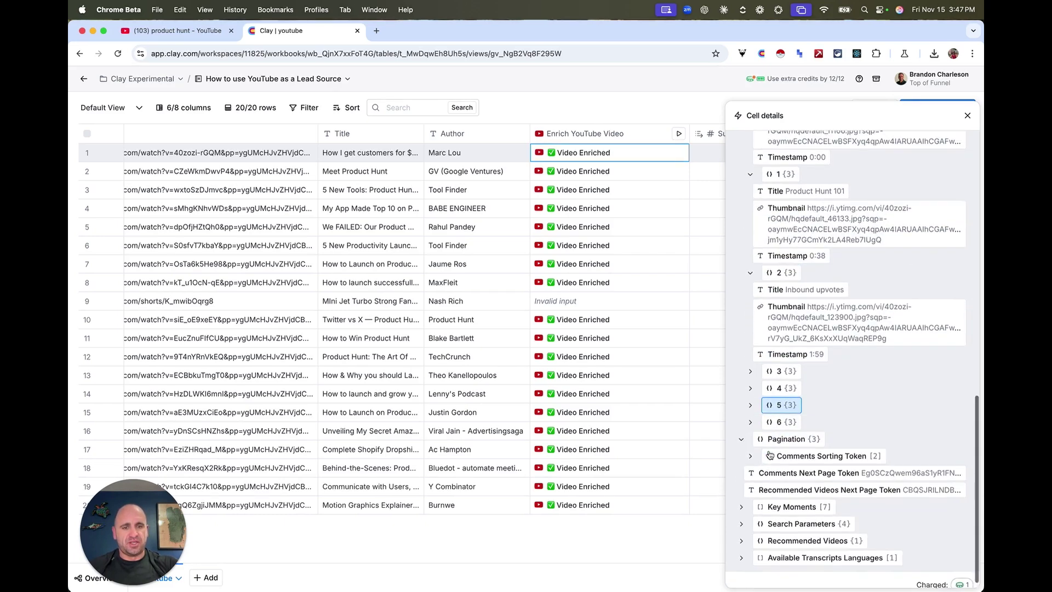
left_click(742, 498)
scroll(742, 498, "down", 2)
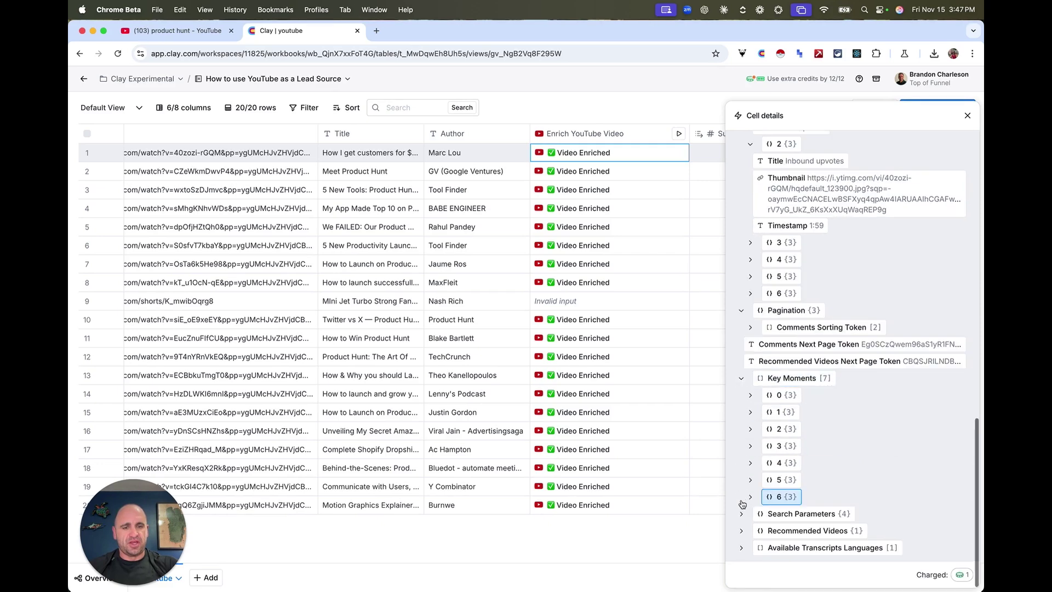
left_click(742, 531)
scroll(773, 475, "down", 1)
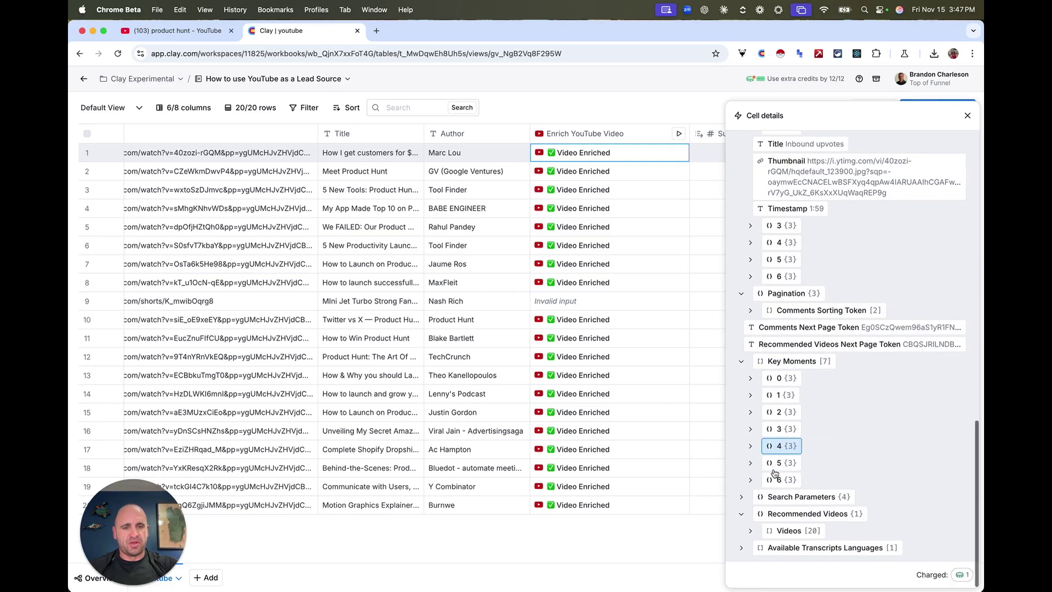
left_click(750, 531)
scroll(776, 471, "down", 5)
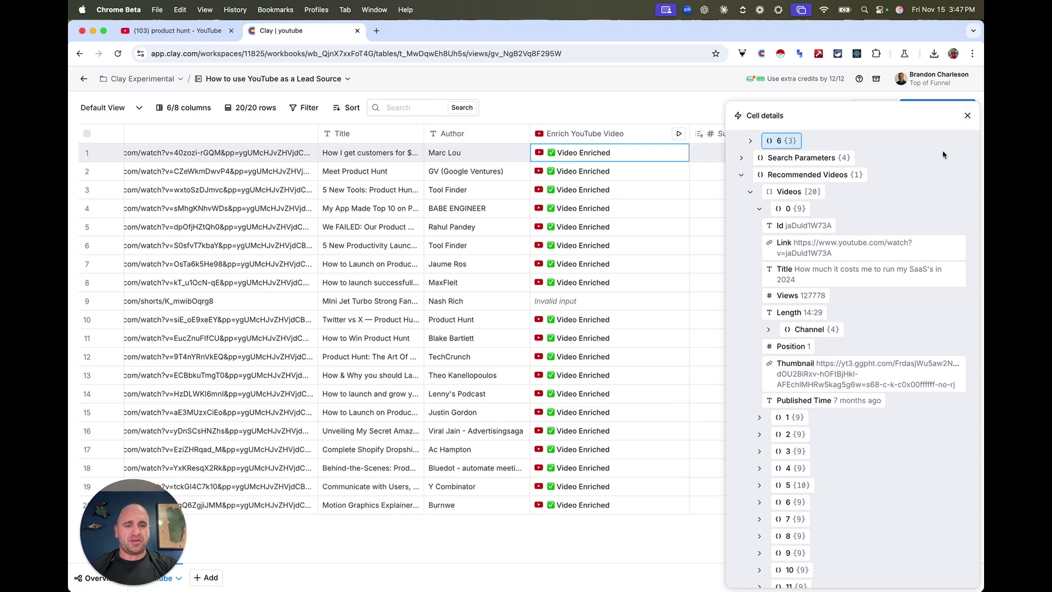
Step: Close Cell details and add an Extract YouTube Video Transcript enrichment column
left_click(968, 115)
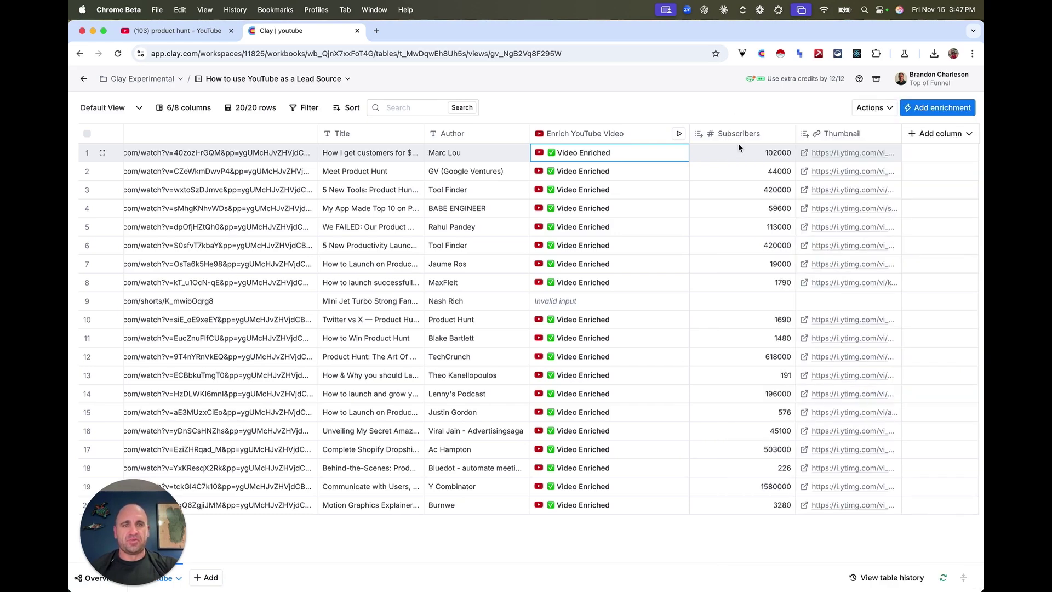
scroll(738, 143, "right", 1)
left_click(926, 134)
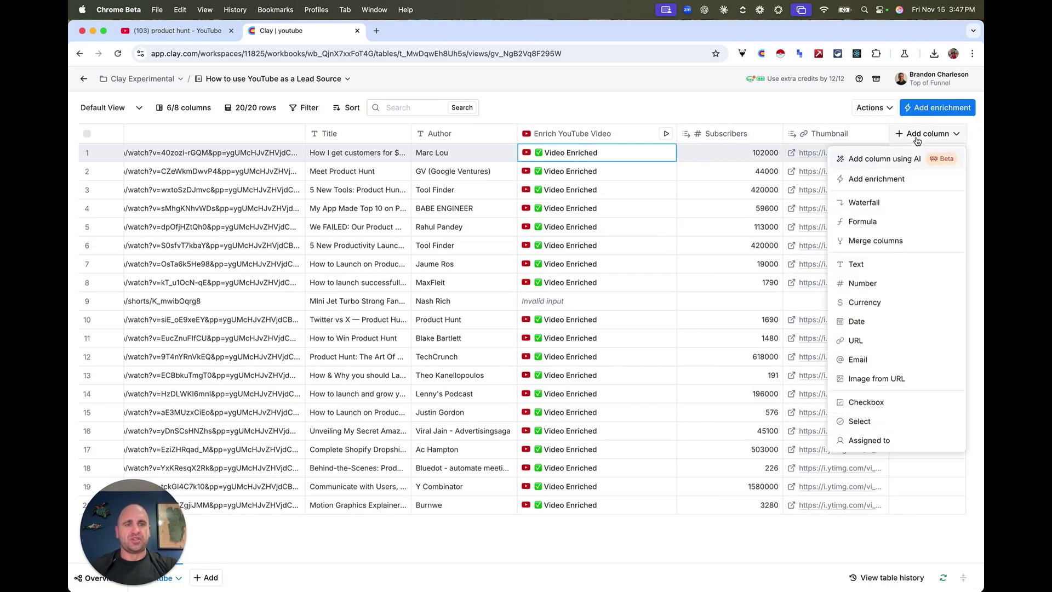
left_click(887, 177)
type("youtube")
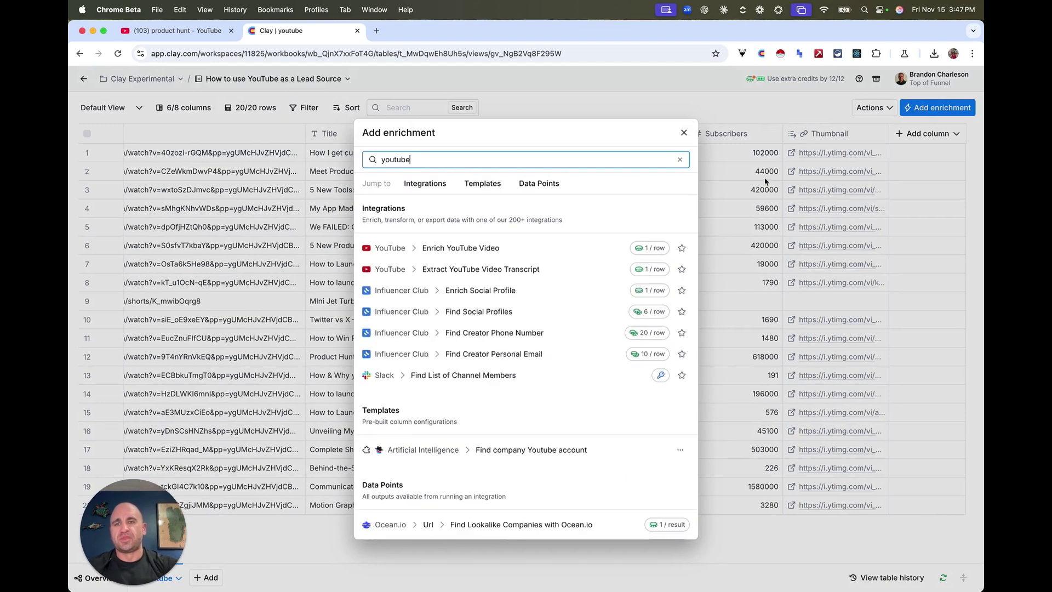
left_click(497, 270)
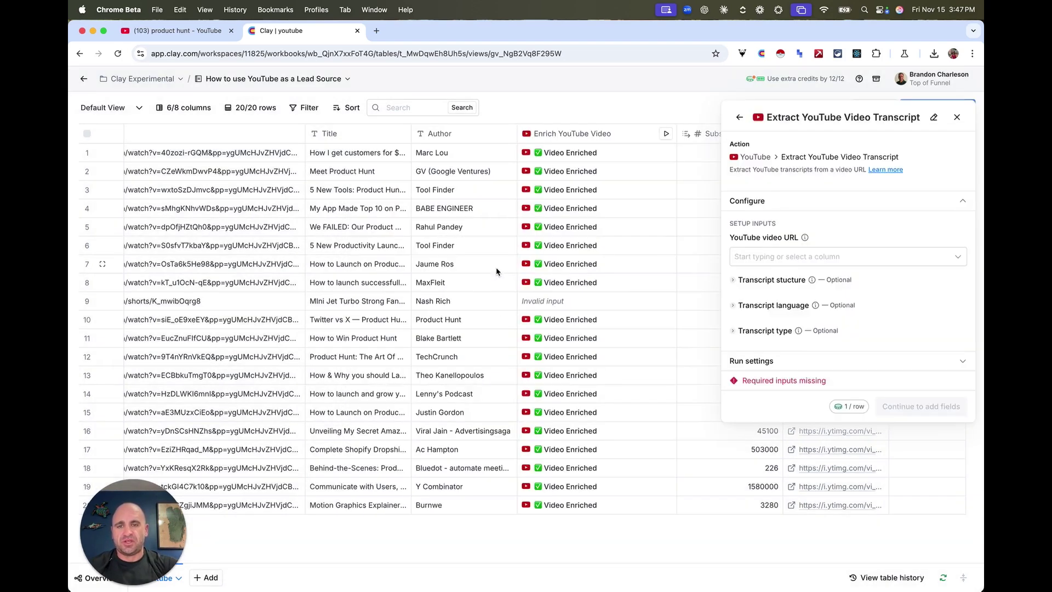
Step: Feed the transcript extraction from the YouTube Link column and save and run it on every row
left_click(787, 258)
left_click(783, 275)
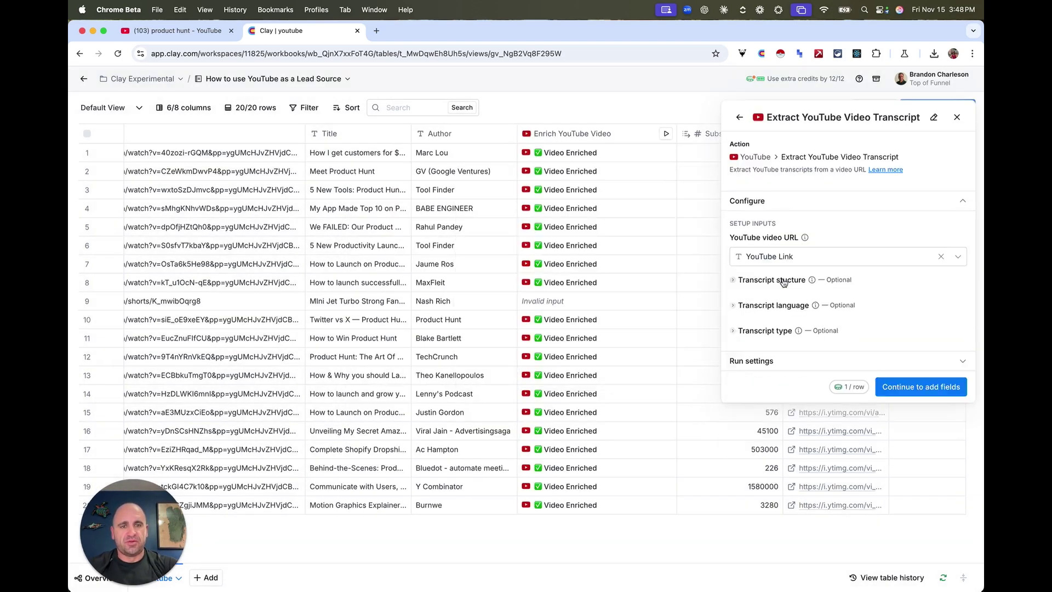
left_click(910, 391)
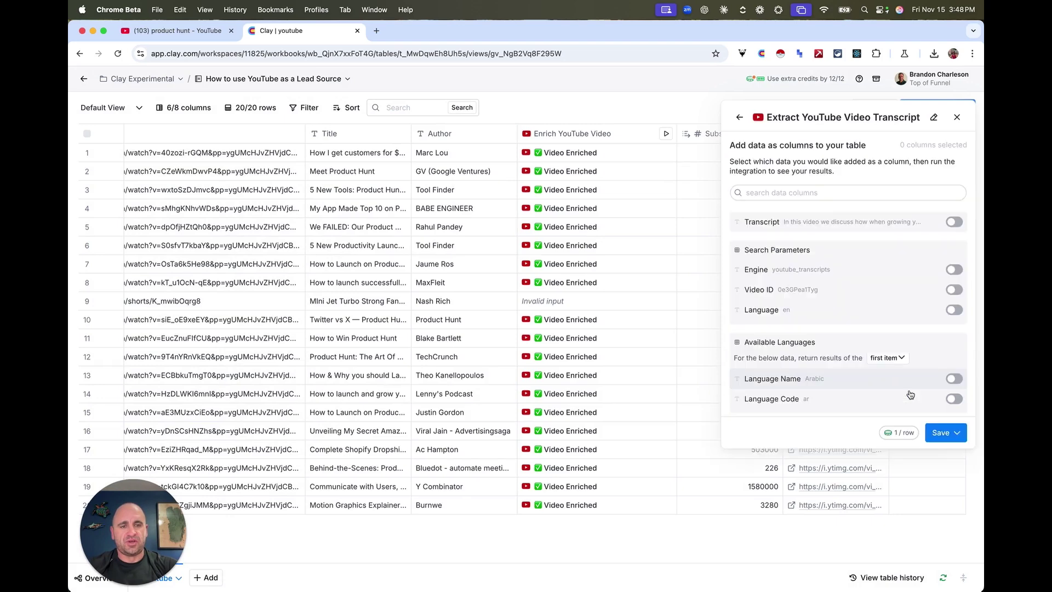
left_click(940, 432)
left_click(881, 480)
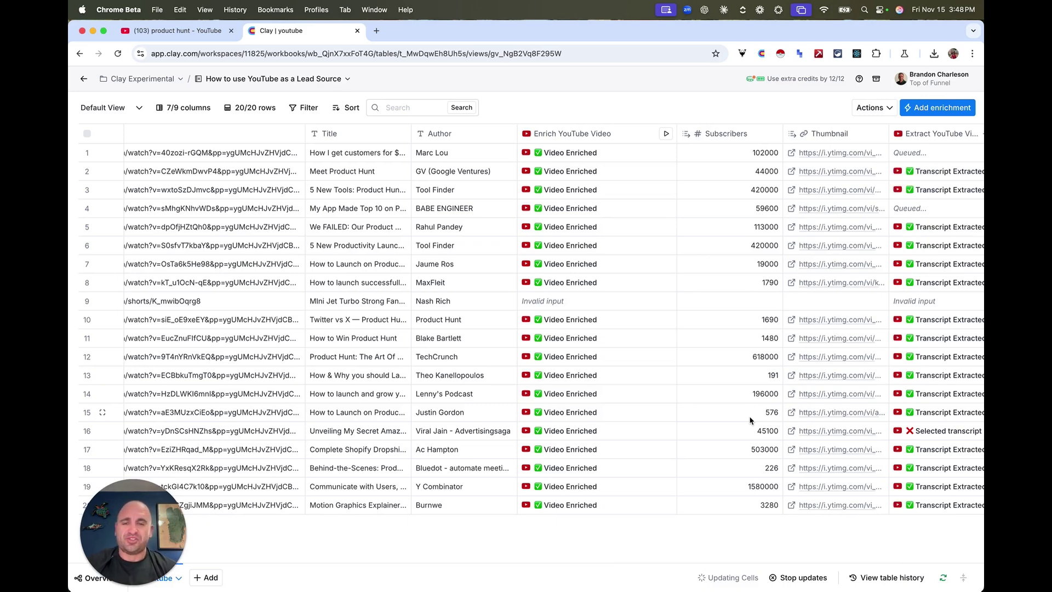
scroll(751, 420, "right", 4)
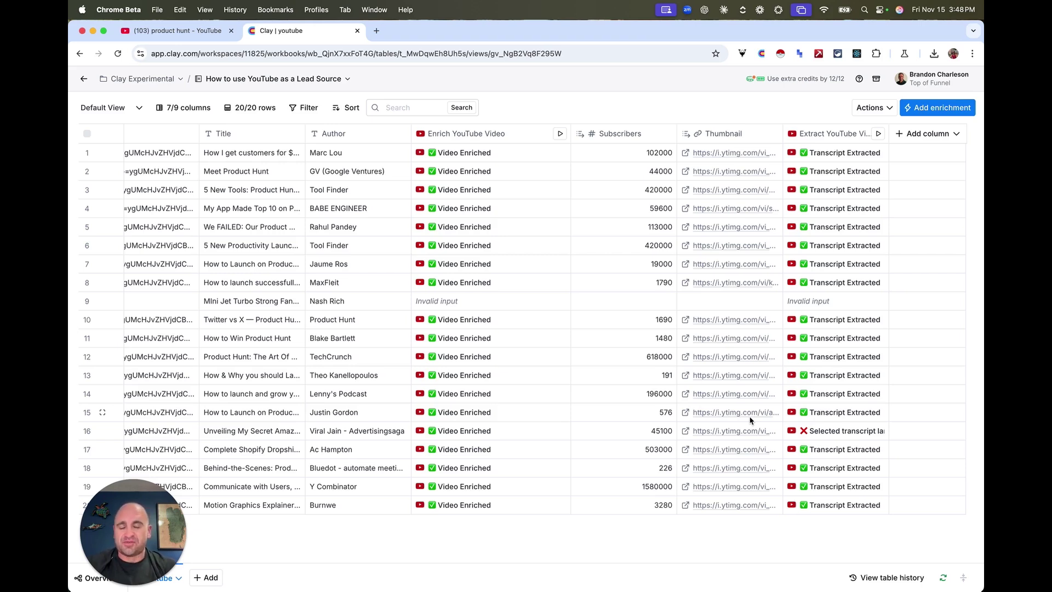
left_click(837, 155)
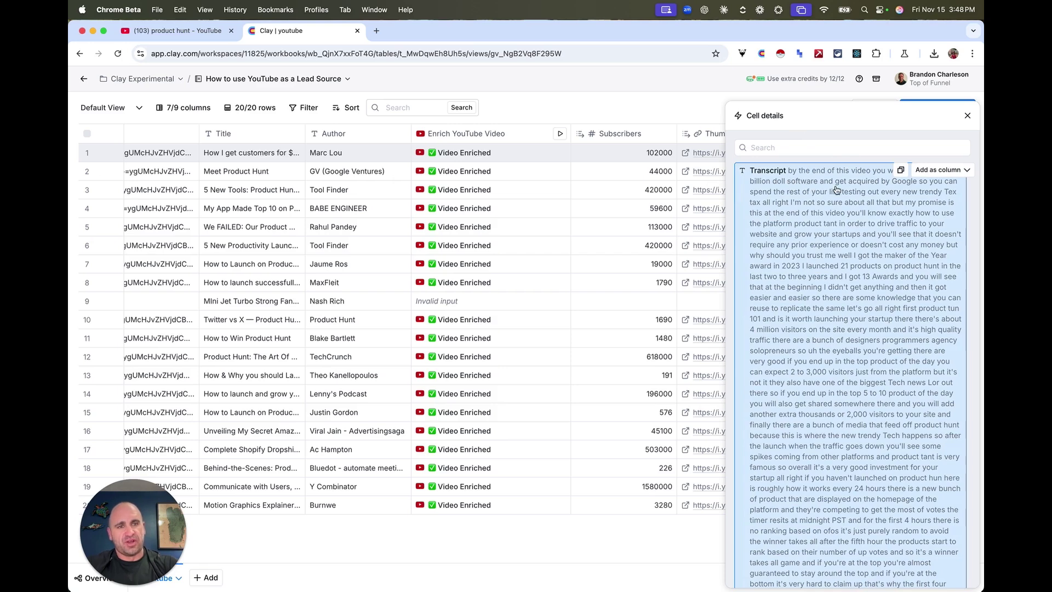
mouse_move(851, 214)
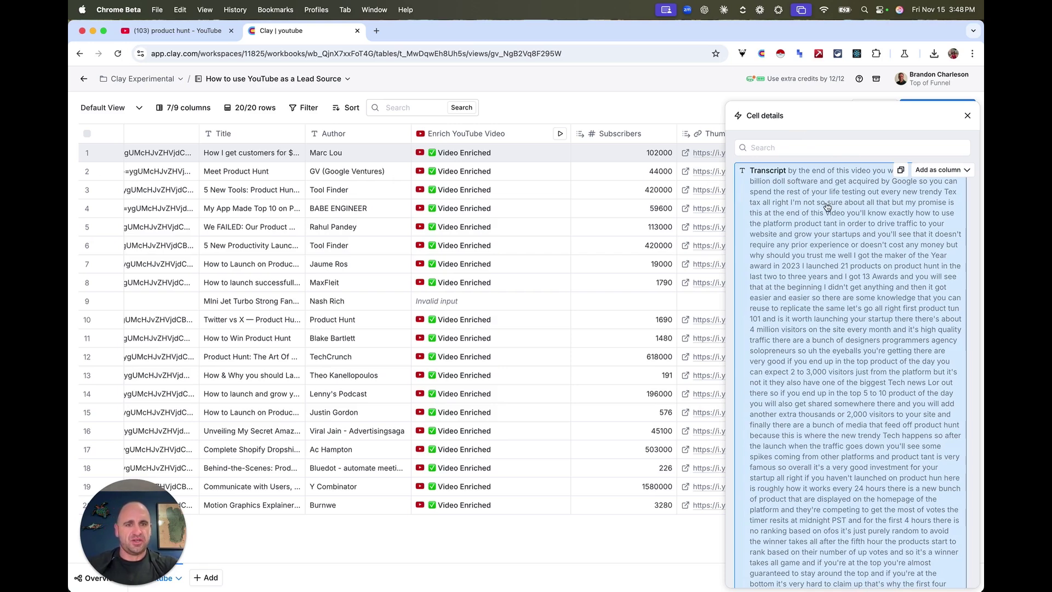
scroll(773, 212, "down", 5)
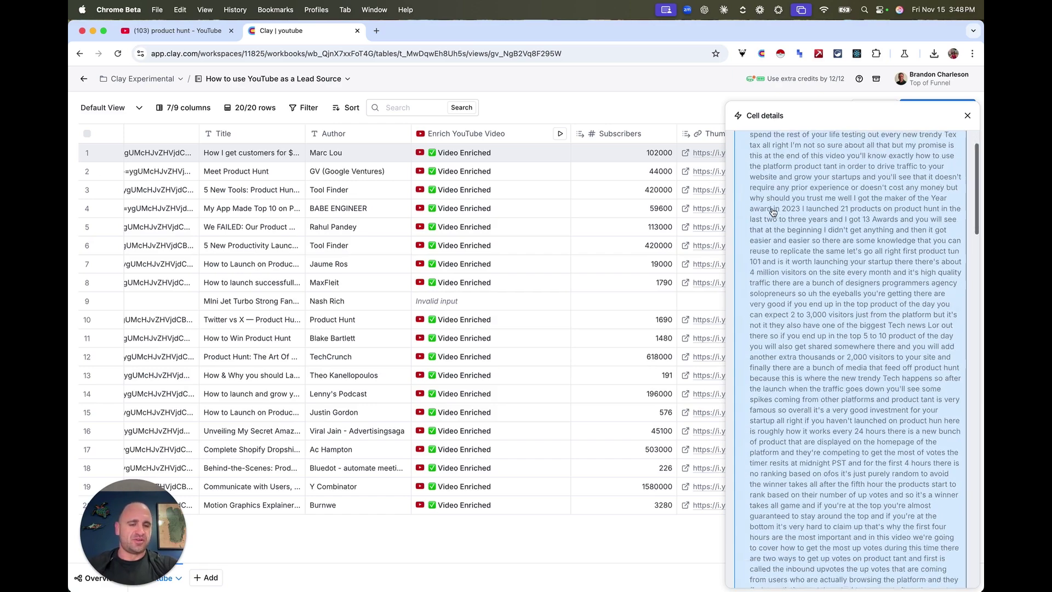
scroll(772, 212, "down", 5)
scroll(774, 219, "down", 5)
scroll(777, 241, "down", 5)
scroll(780, 263, "down", 5)
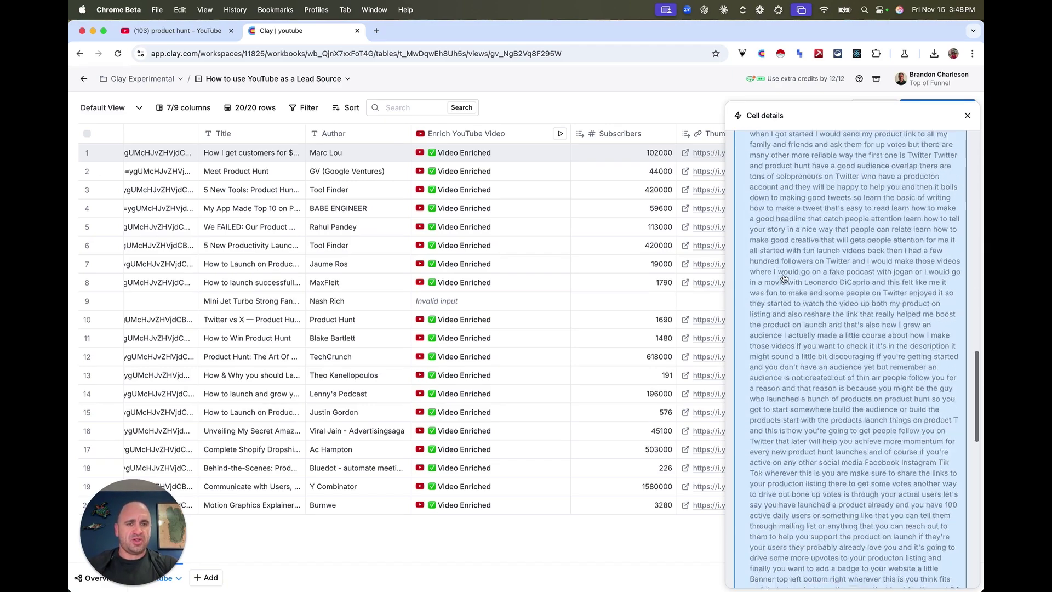
scroll(783, 278, "down", 5)
scroll(784, 278, "down", 5)
scroll(784, 279, "down", 5)
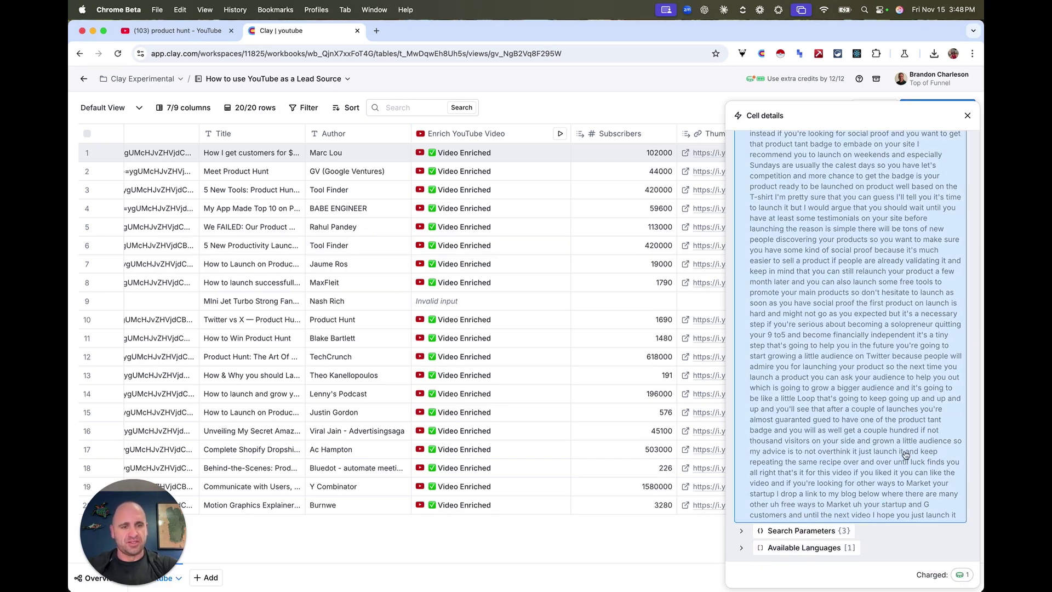
left_click(967, 115)
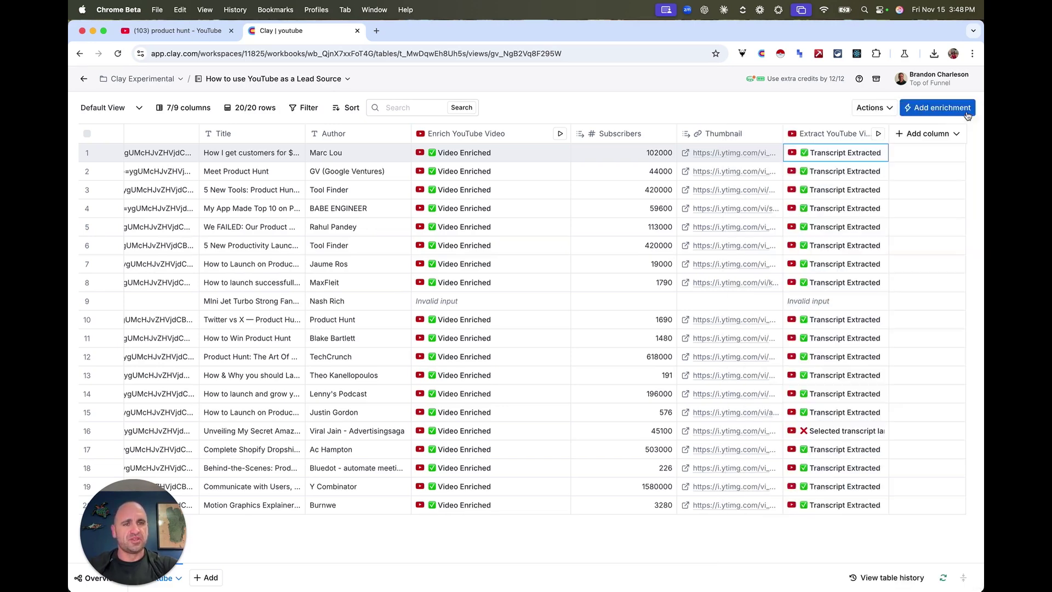
left_click(835, 172)
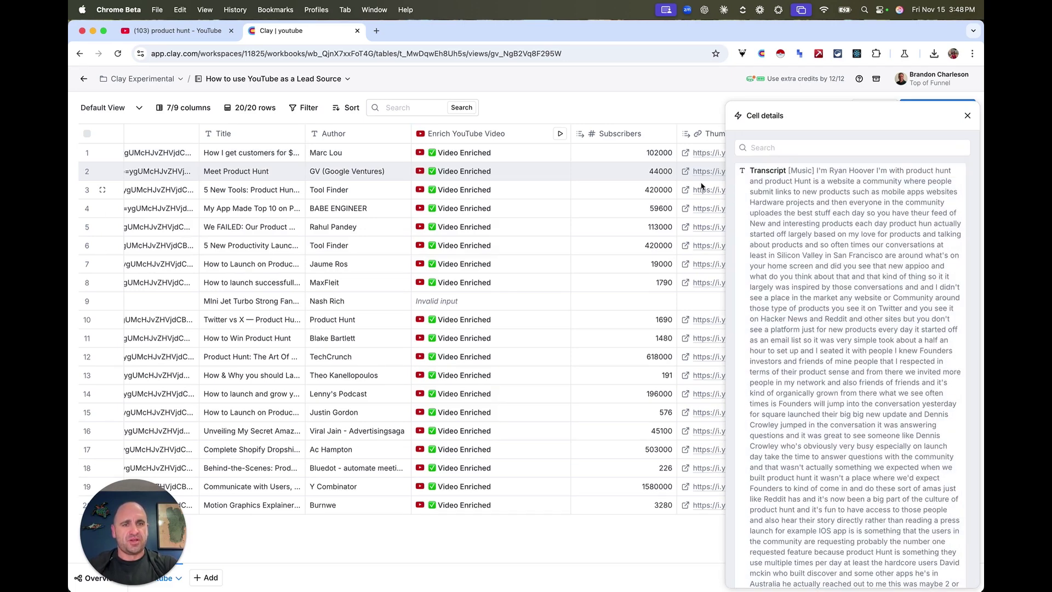
mouse_move(851, 329)
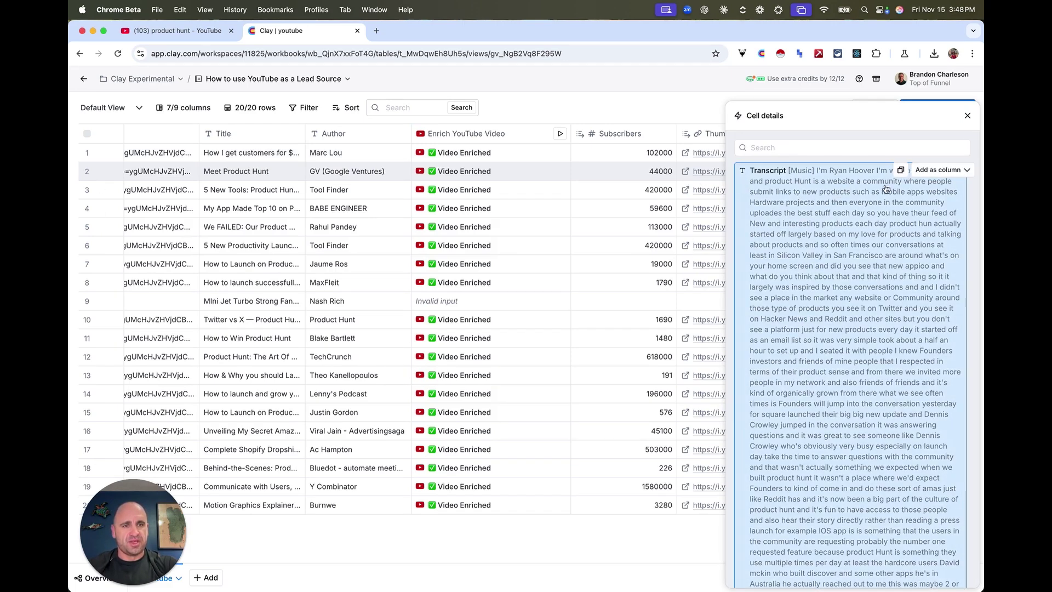
left_click(968, 116)
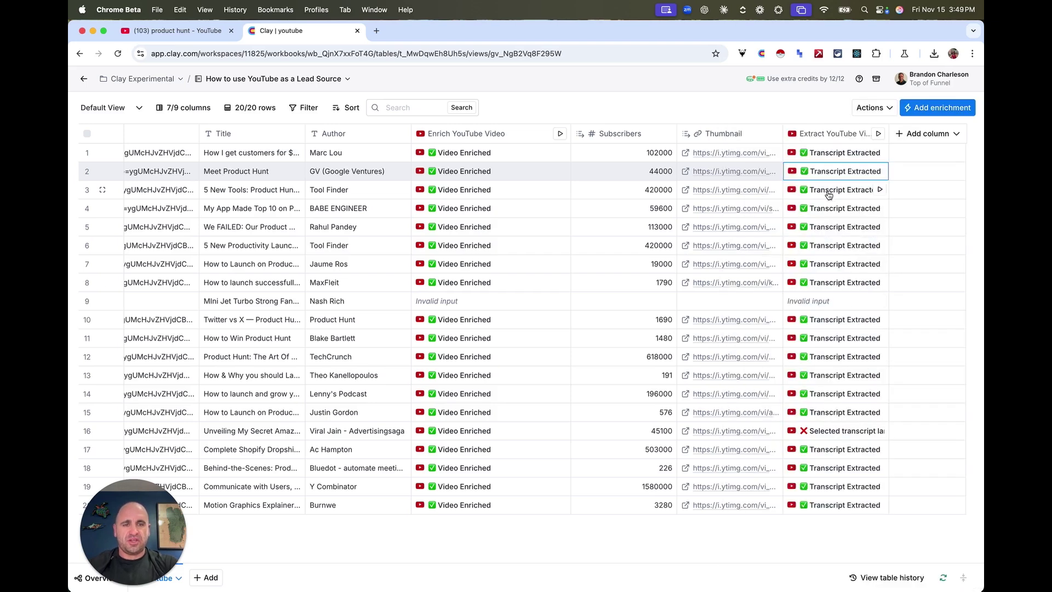
mouse_move(834, 282)
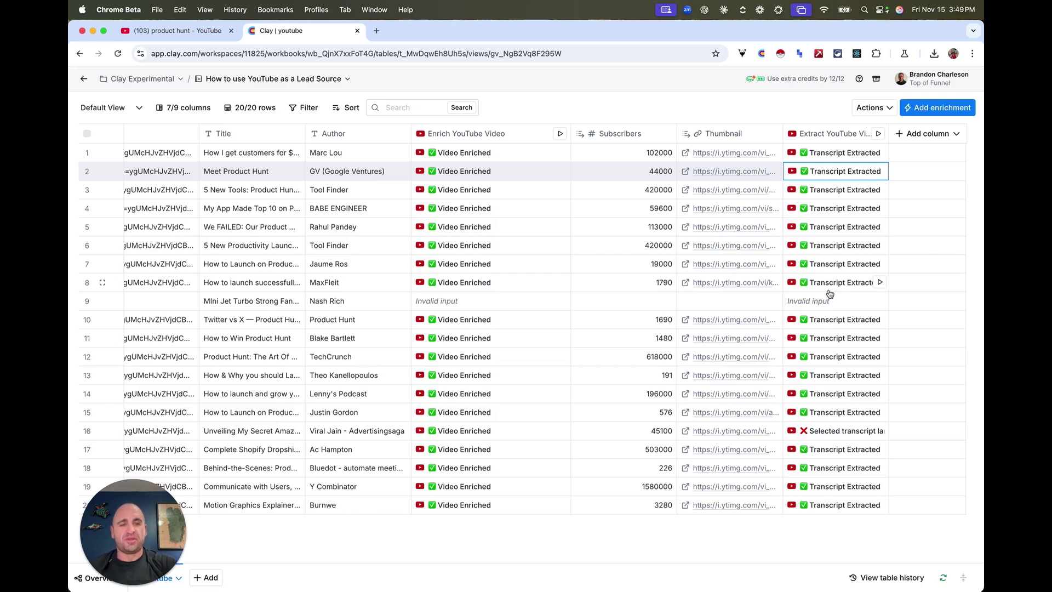
Step: Add a Use AI enrichment column set to the GPT 4o Mini model, with the cursor in its empty Prompt box
left_click(928, 133)
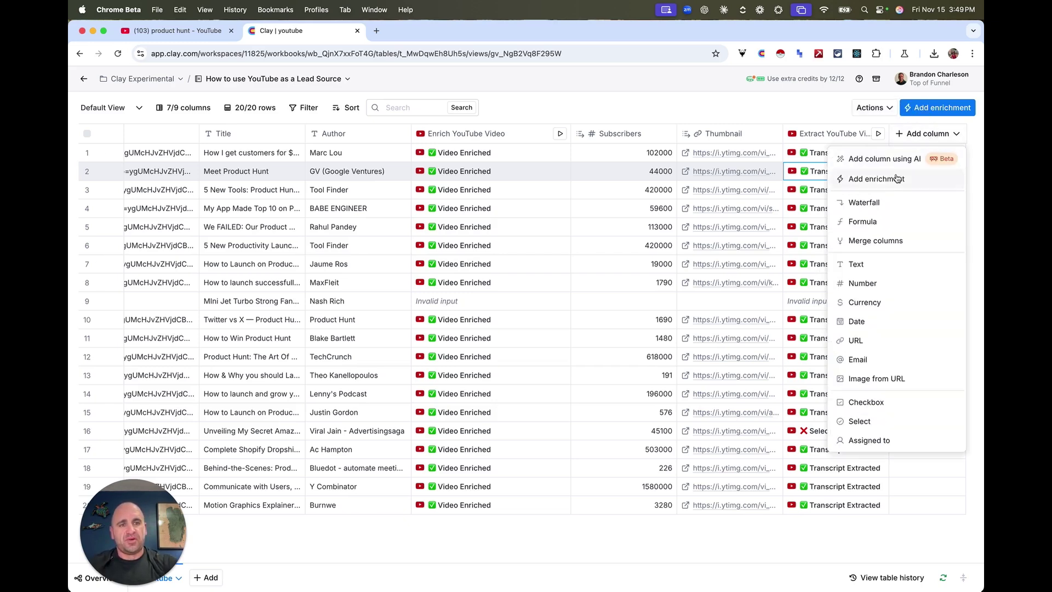
left_click(897, 179)
type("chatpg")
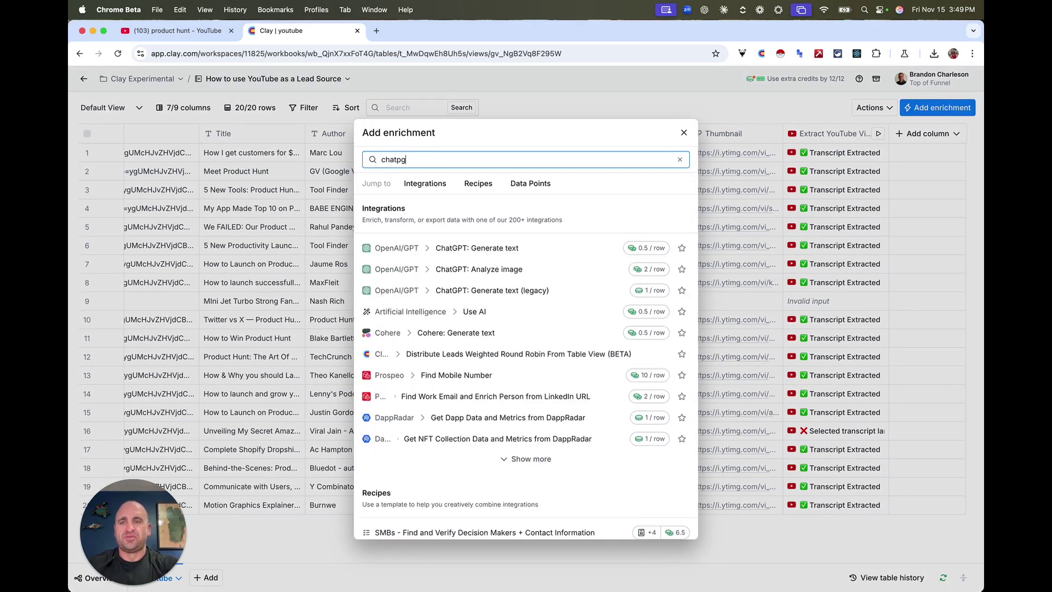
type("t")
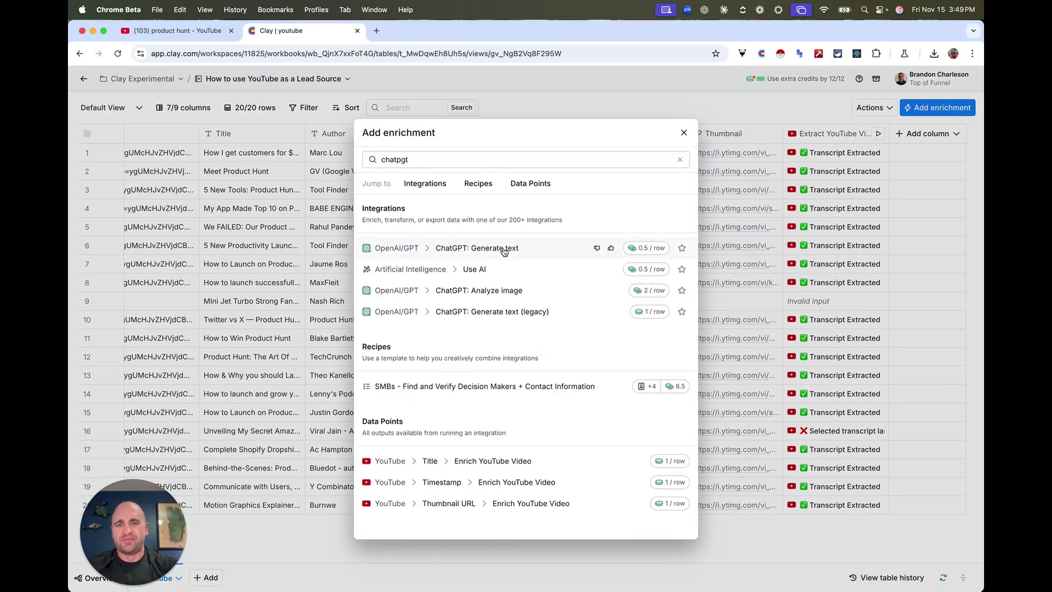
left_click(508, 246)
left_click(814, 307)
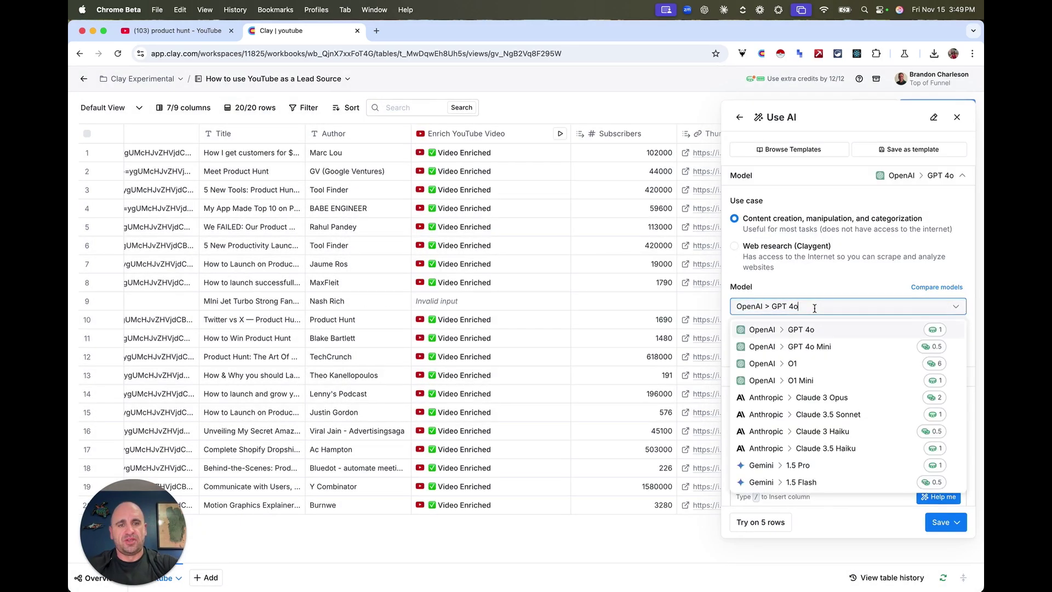
left_click(815, 346)
scroll(834, 308, "down", 5)
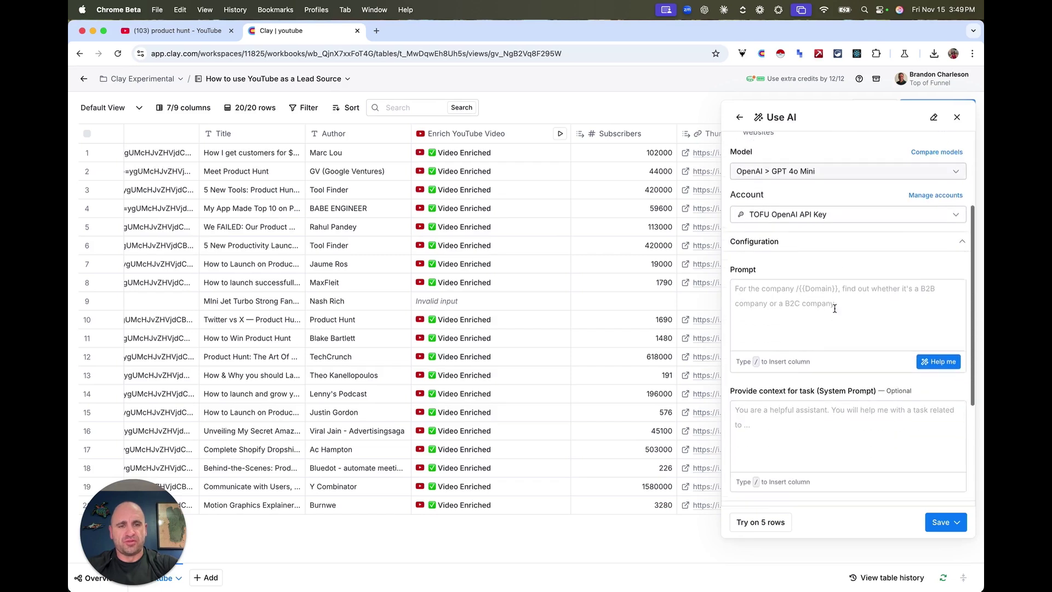
left_click(782, 320)
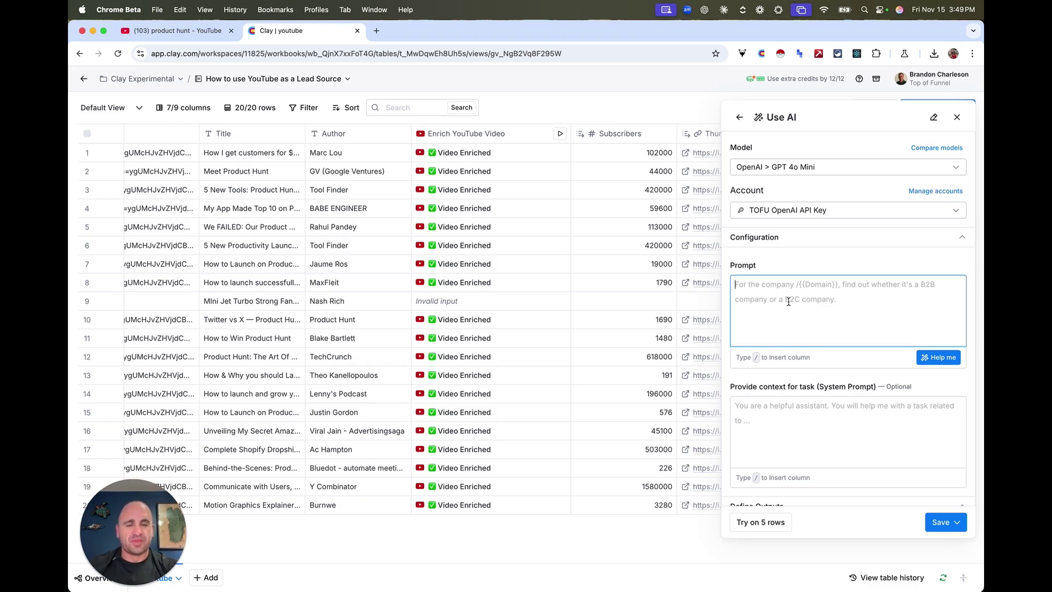
Step: Dictate a video-researcher prompt summarising each transcript's central topics, skipping intros and outros
key("fn")
key("fn")
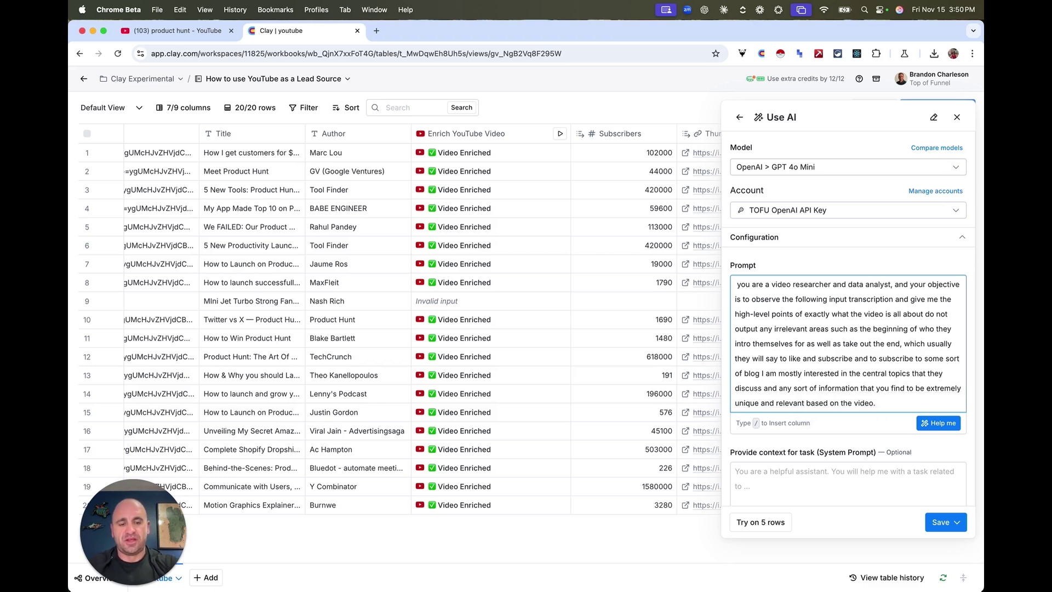
Step: Add blank lines after the prompt and place the cursor on its first word to capitalise 'You'
key("Return")
key("Return")
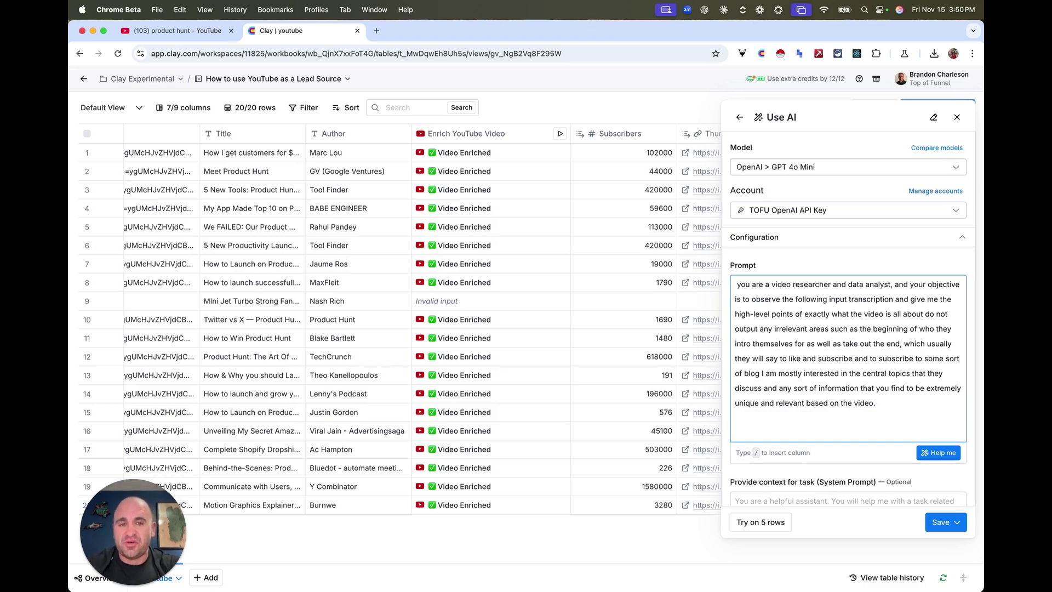
scroll(810, 257, "up", 5)
scroll(794, 349, "down", 3)
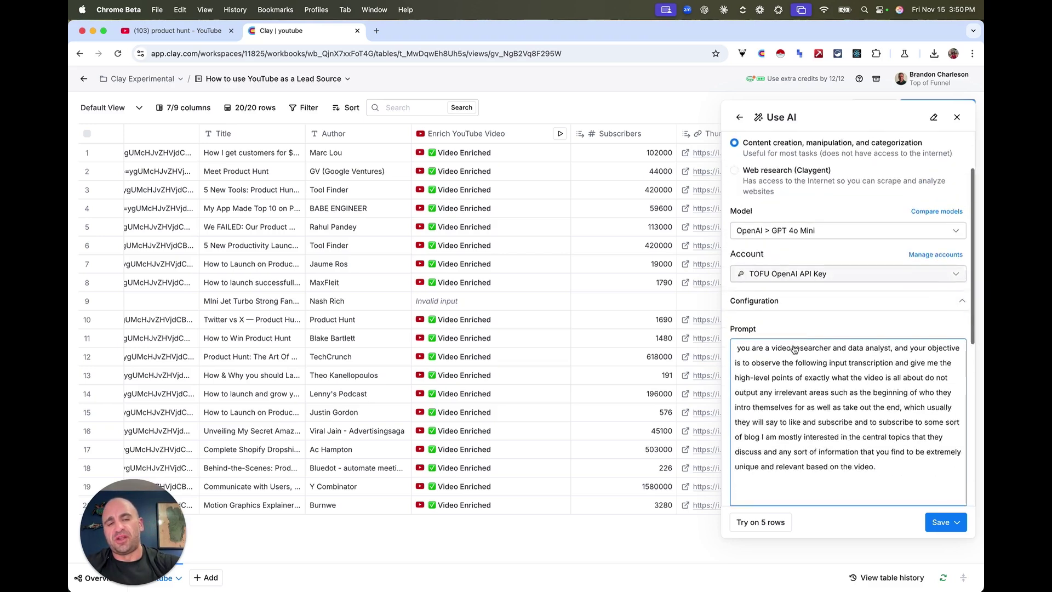
scroll(794, 350, "down", 3)
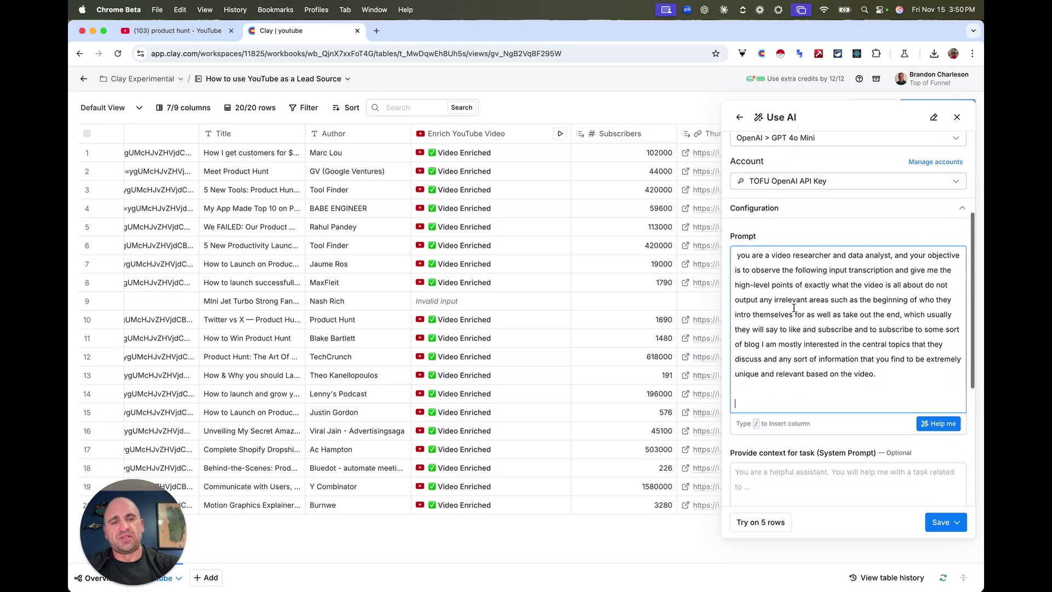
left_click(739, 255)
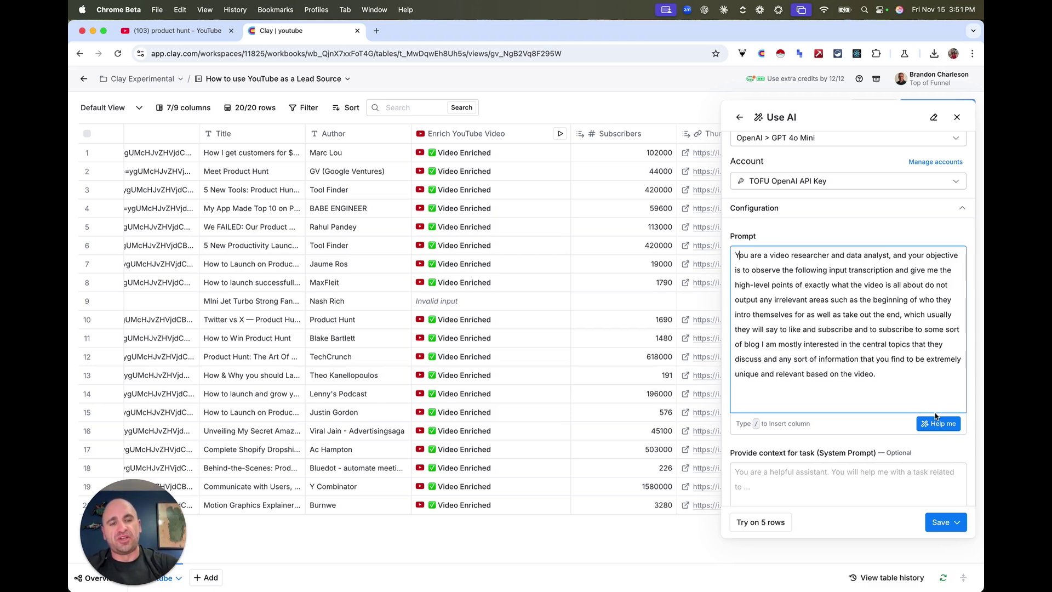
Step: Cut the whole AI prompt and open the prompt generator
key("super+a")
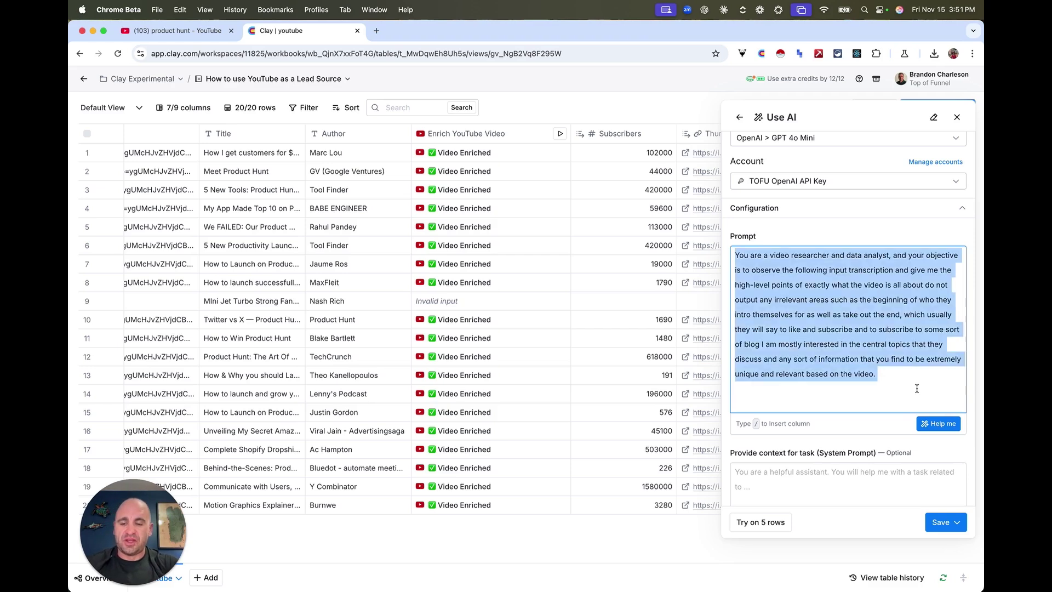
key("super+x")
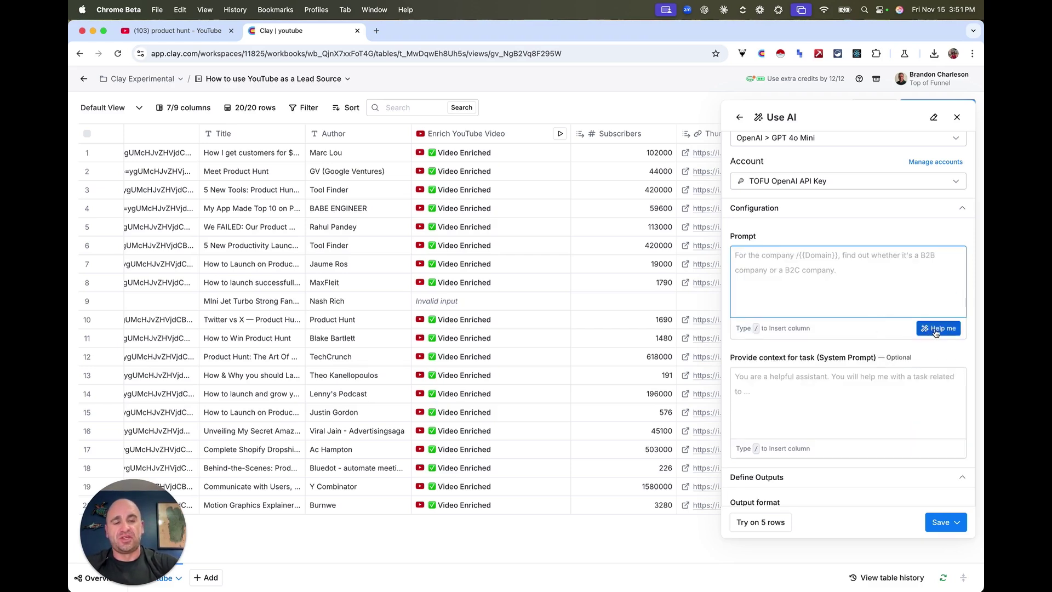
left_click(936, 328)
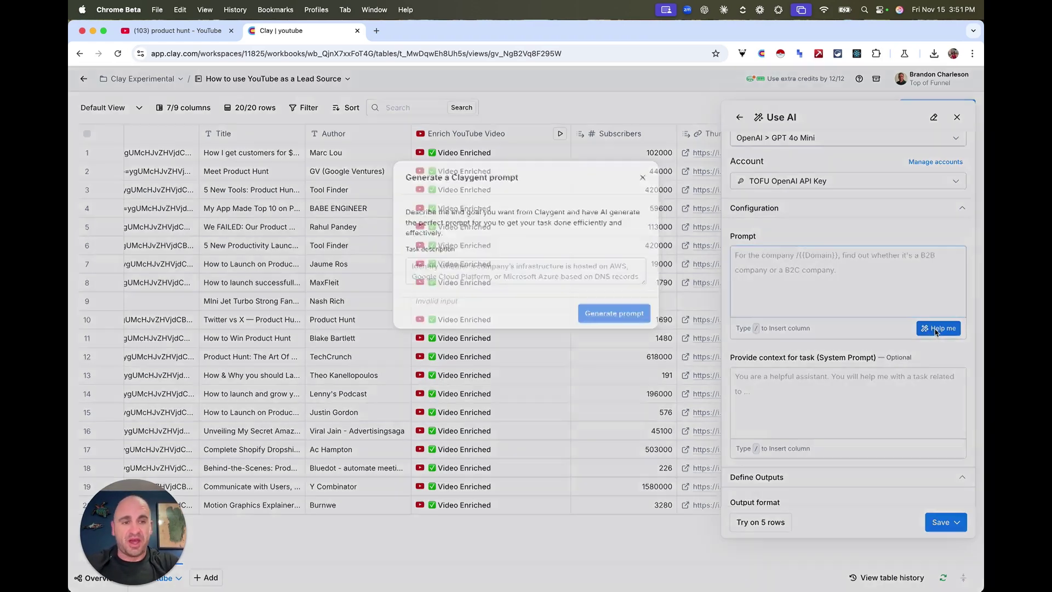
Step: Paste the instruction as the task description and add a 'Give me the high-level and unique topics' line
left_click(571, 263)
type("You are a video researcher and data analyst, and your objective is to observe the following input transcription and give me the high-level points of exactly what the video is all about do not output any irrelevant areas such as the beginning of who they intro themselves for as well as take out the end, which usually they will say to like and subscribe and to subscribe to some sort of blog I am mostly interested in the central topics that they discuss and any sort of information that you find to be extremely unique and relevant based on the video.")
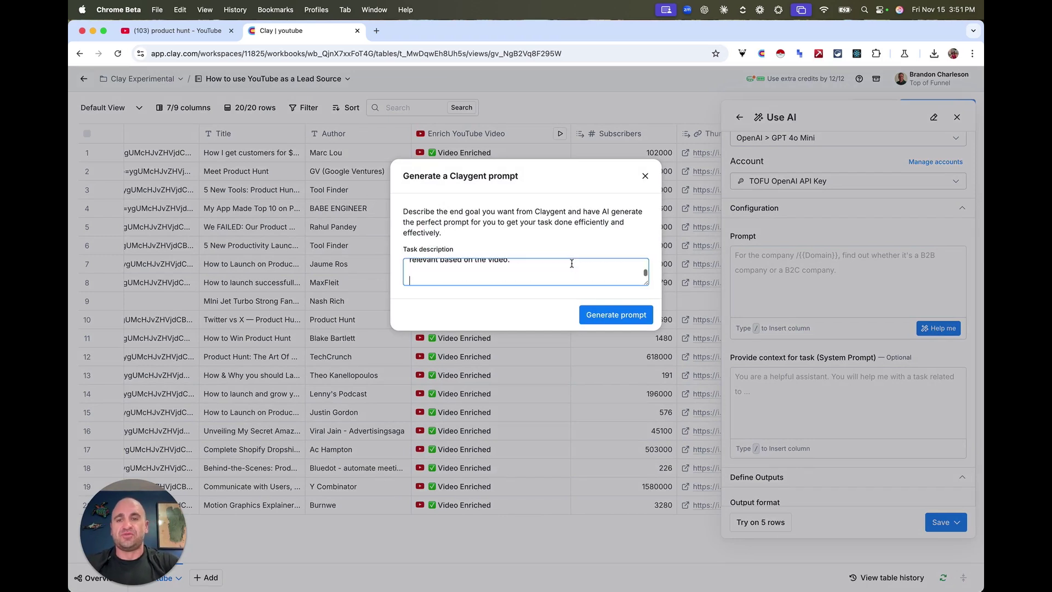
left_click_drag(648, 283, 647, 389)
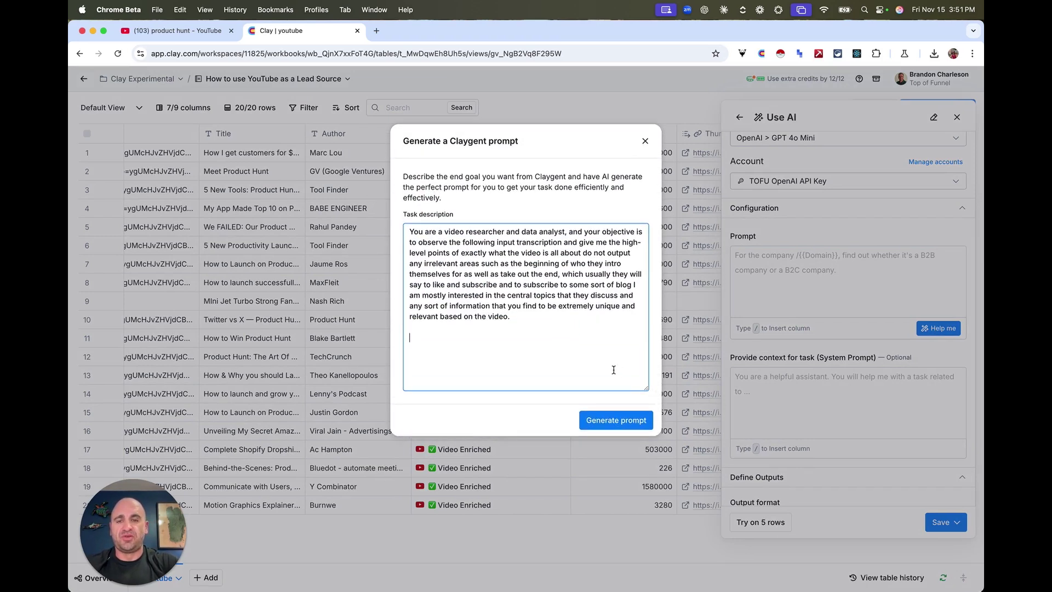
key("Return")
key("Return")
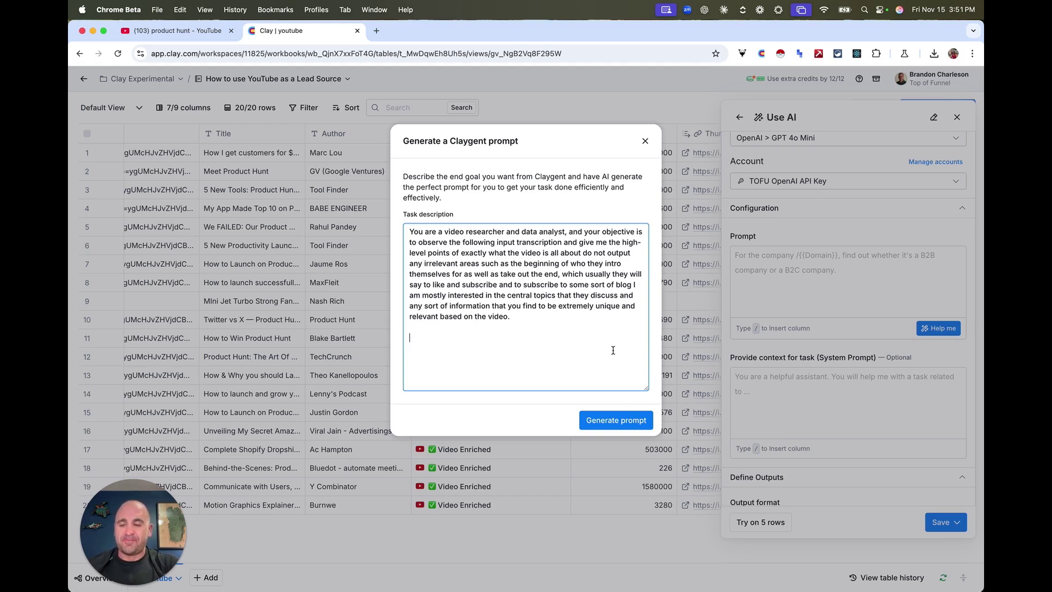
type("G")
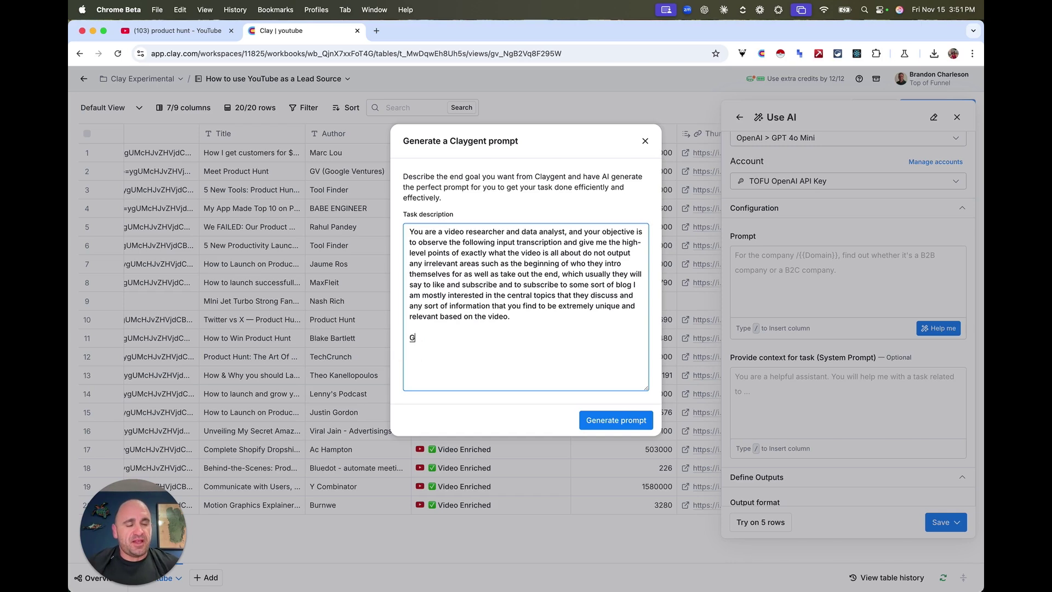
type("ive me the high-level")
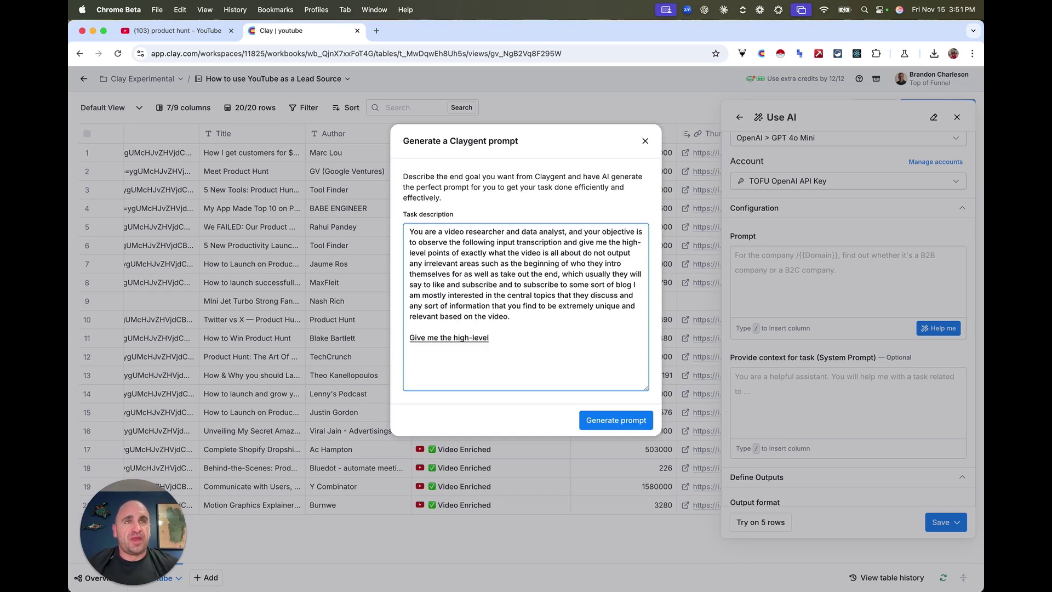
type(" and un")
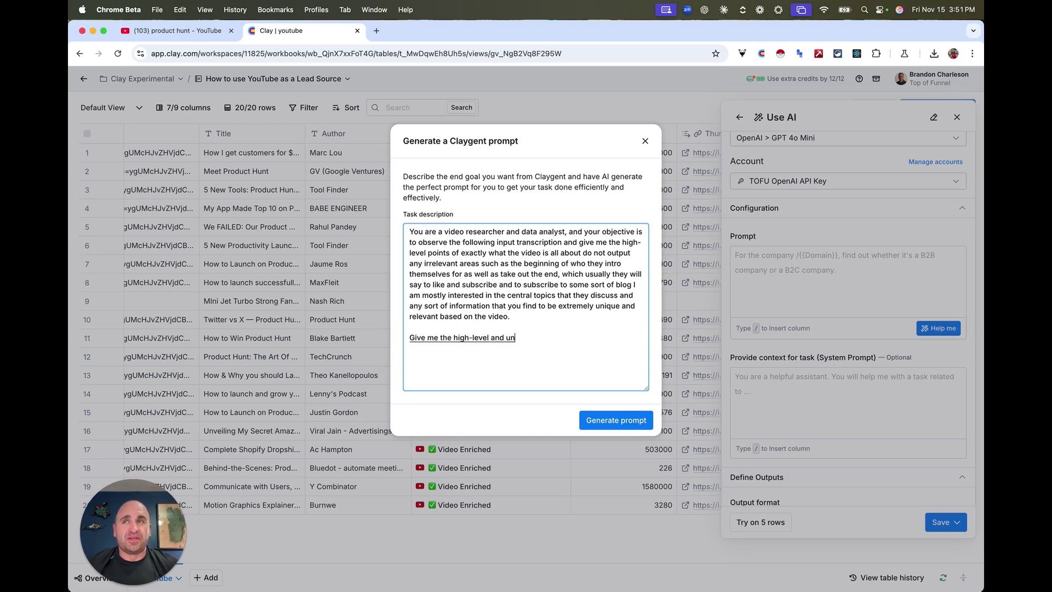
type("ique topics of")
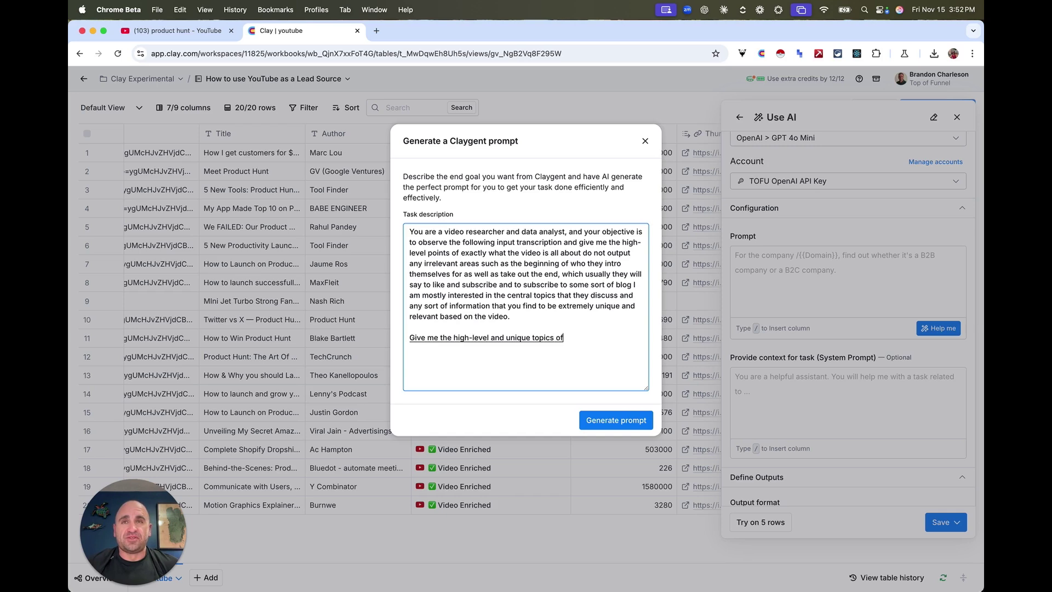
type(" what the video is about and do not")
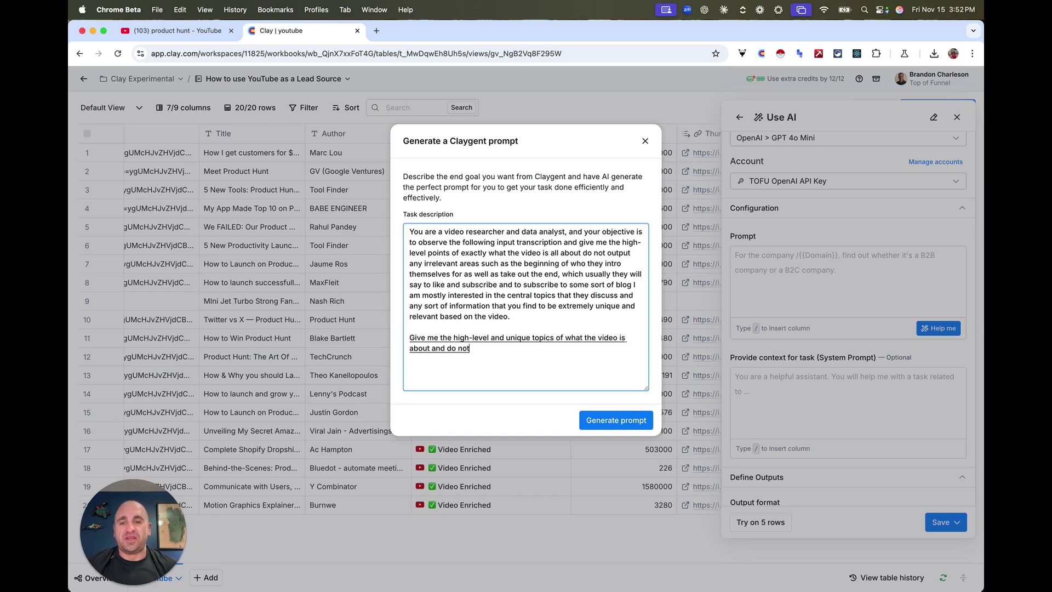
type(" give me anything else")
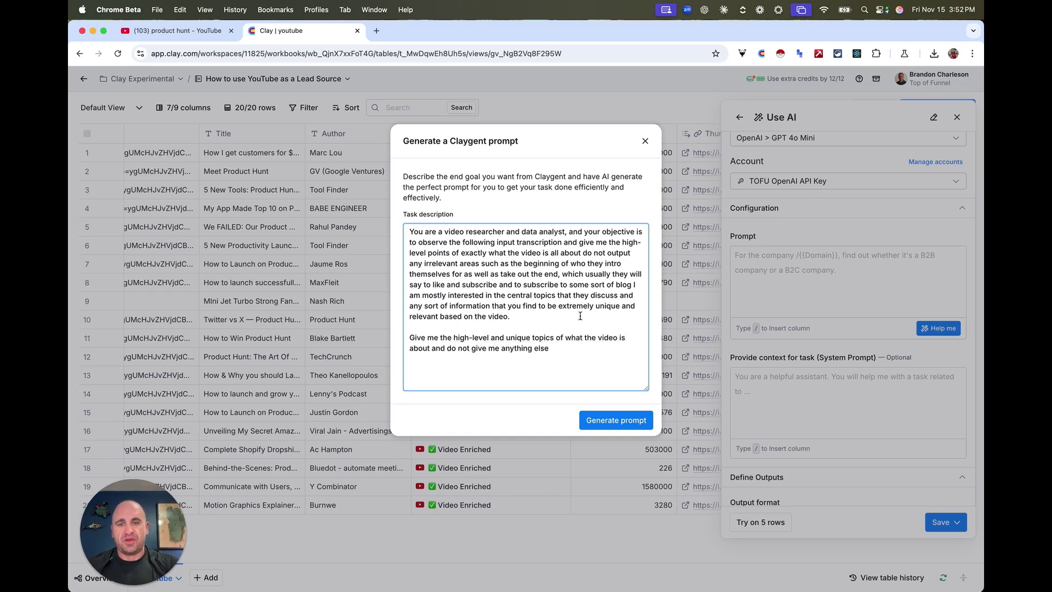
Step: Generate a prompt from the task description and accept it into the column
left_click(616, 422)
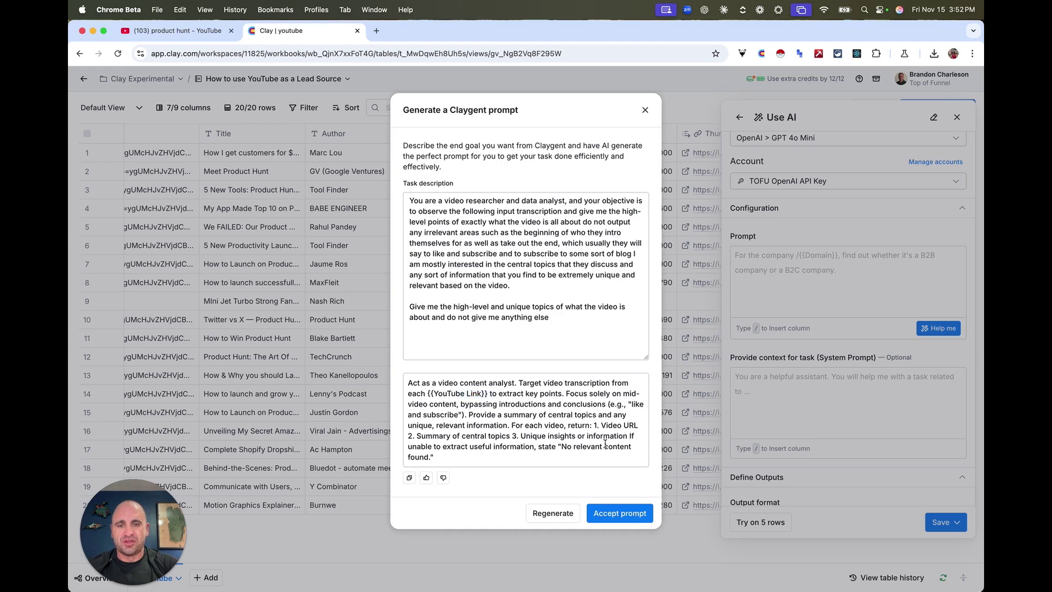
left_click(621, 512)
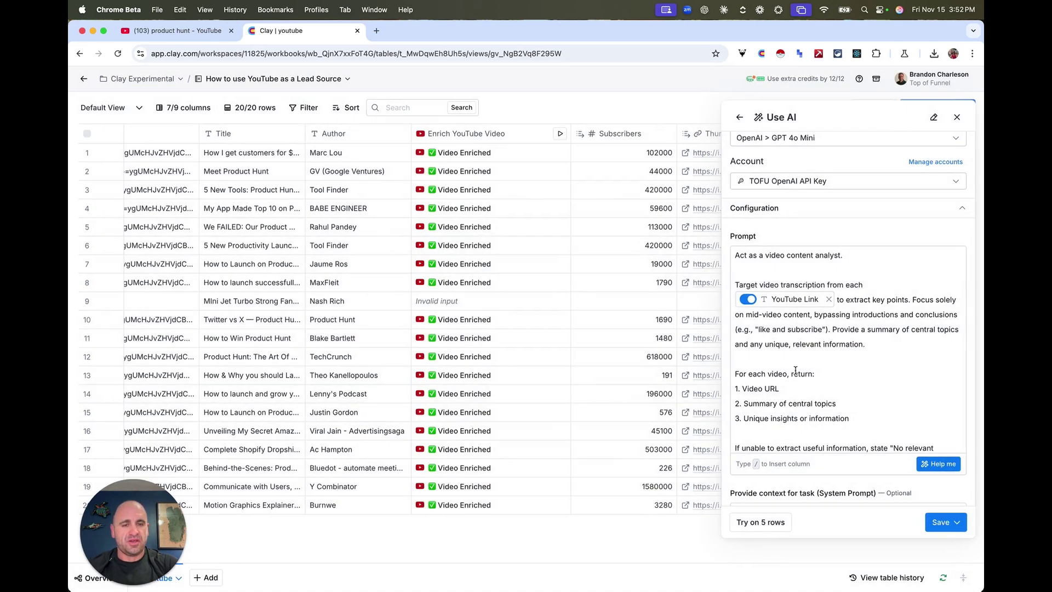
scroll(796, 371, "down", 1)
scroll(796, 371, "up", 1)
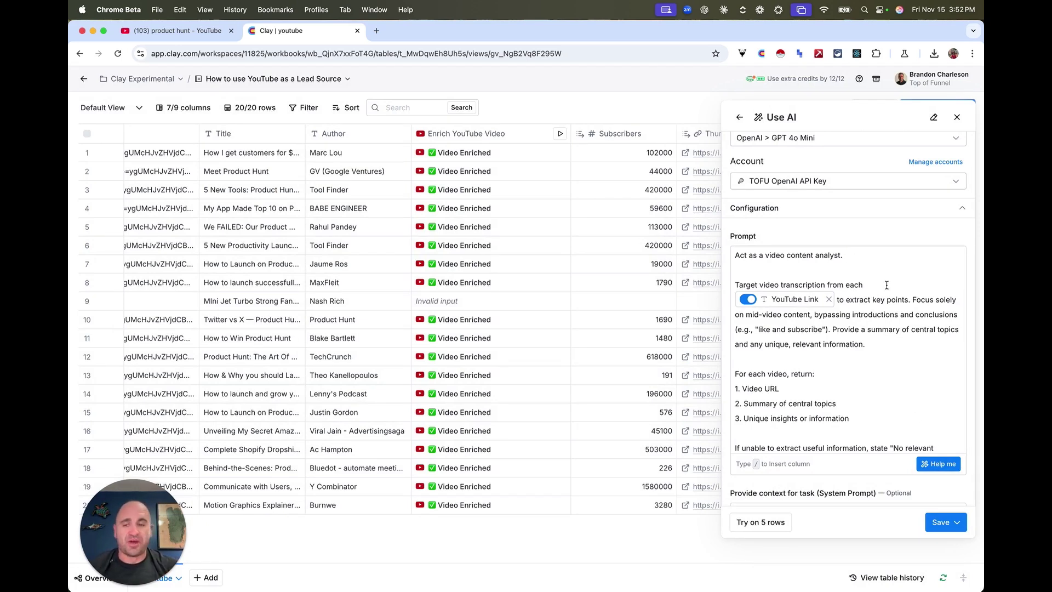
Step: Review the generated prompt's opening line, instructions and returned-fields list by highlighting each
left_click_drag(884, 256, 729, 252)
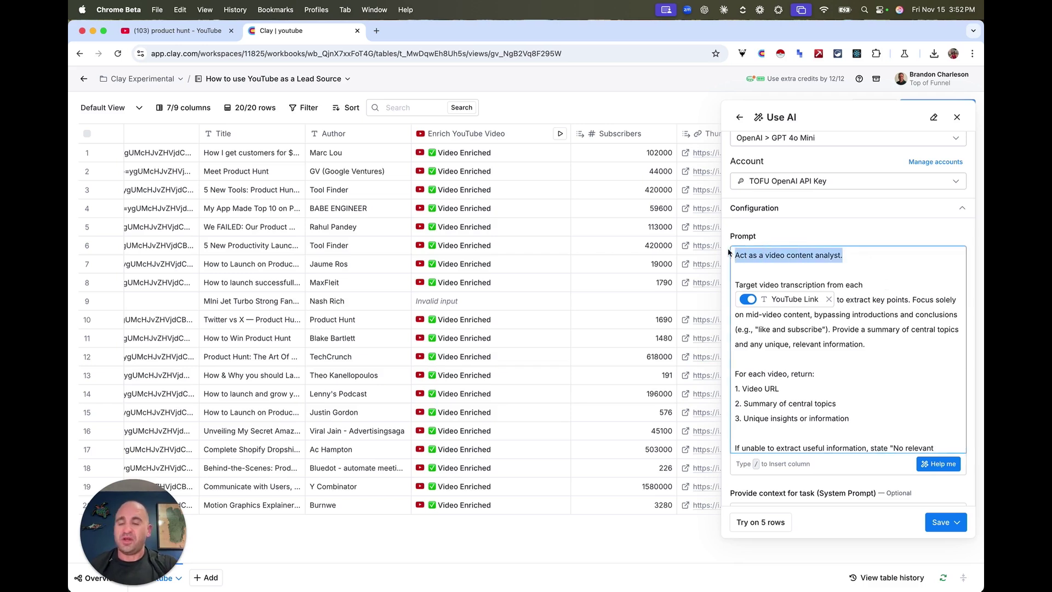
left_click(862, 275)
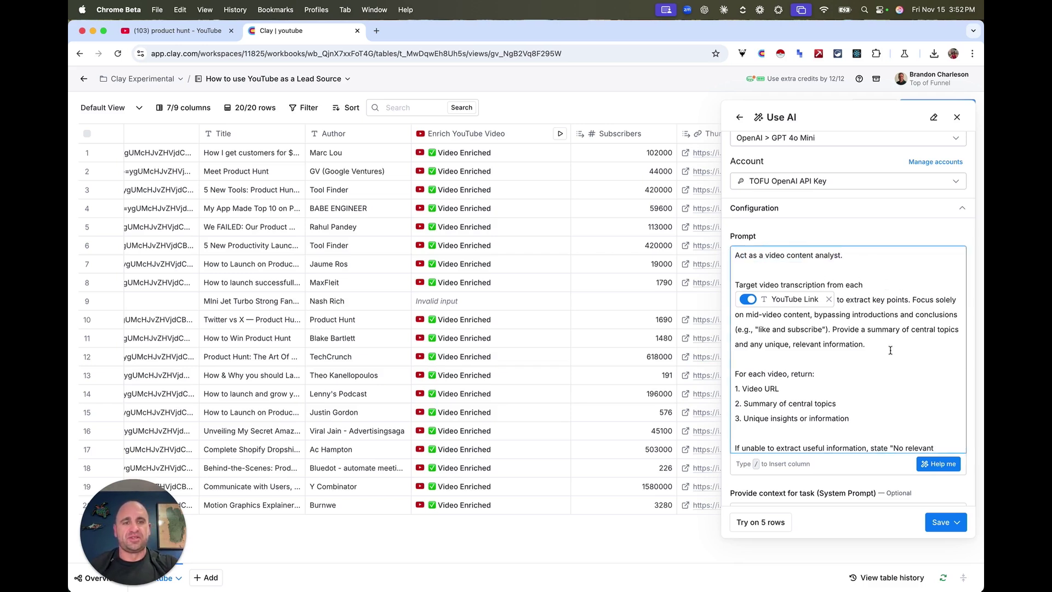
left_click_drag(757, 270, 864, 385)
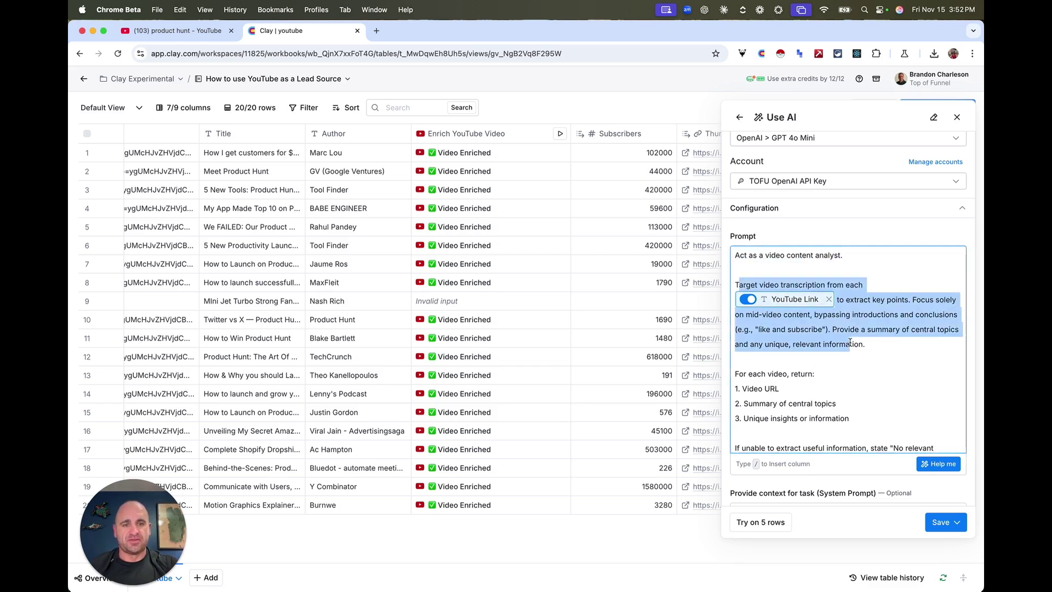
left_click(858, 386)
left_click_drag(745, 374, 837, 405)
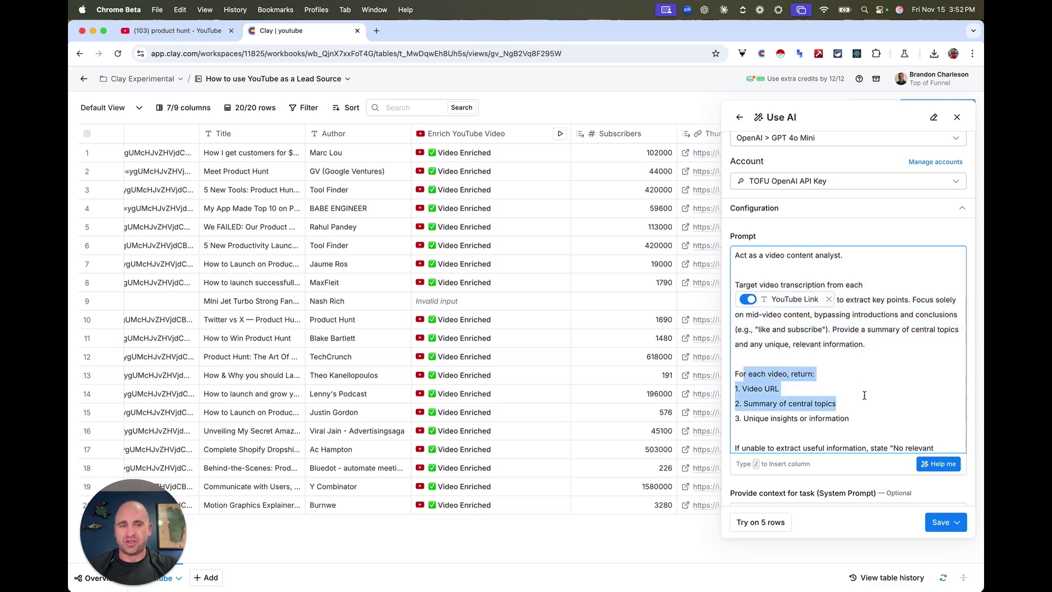
scroll(865, 396, "down", 1)
left_click(814, 395)
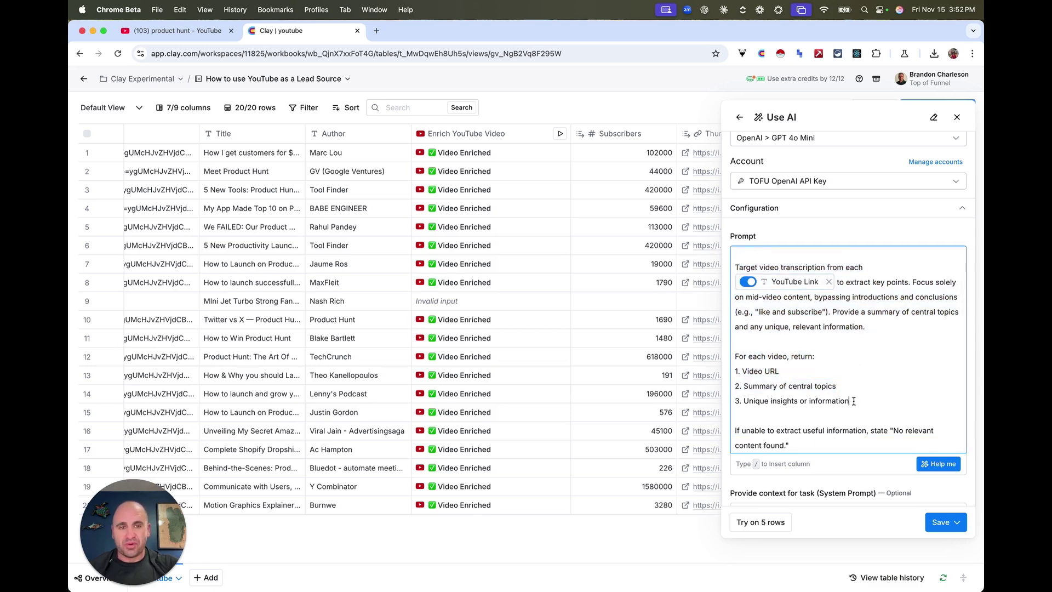
Step: Scroll down to the Define Outputs section, collapsing and re-expanding it
scroll(804, 362, "down", 2)
scroll(803, 359, "down", 2)
scroll(803, 357, "down", 1)
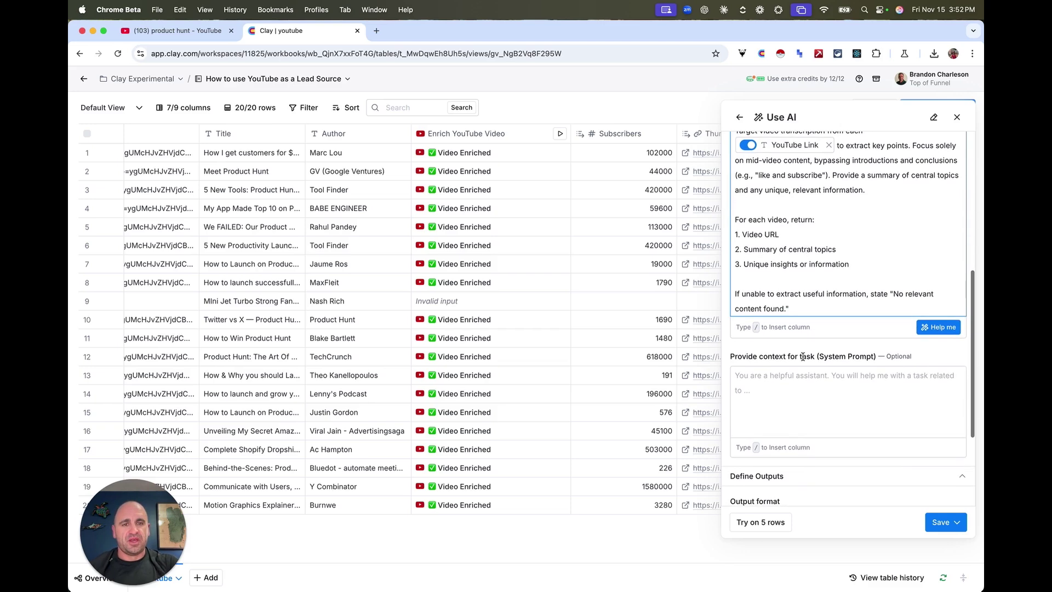
scroll(793, 282, "down", 3)
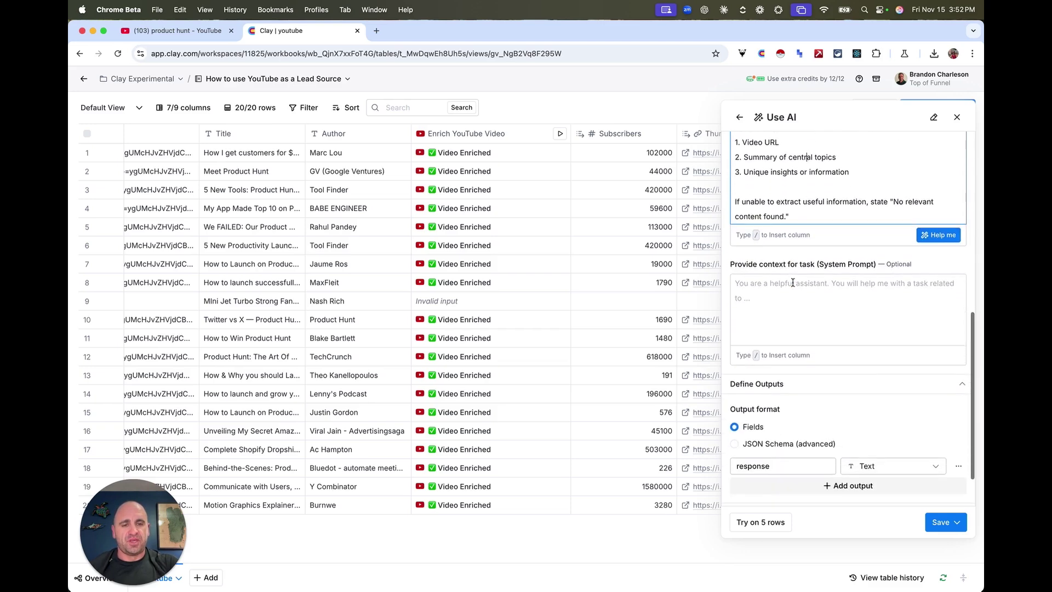
left_click(782, 382)
left_click(781, 437)
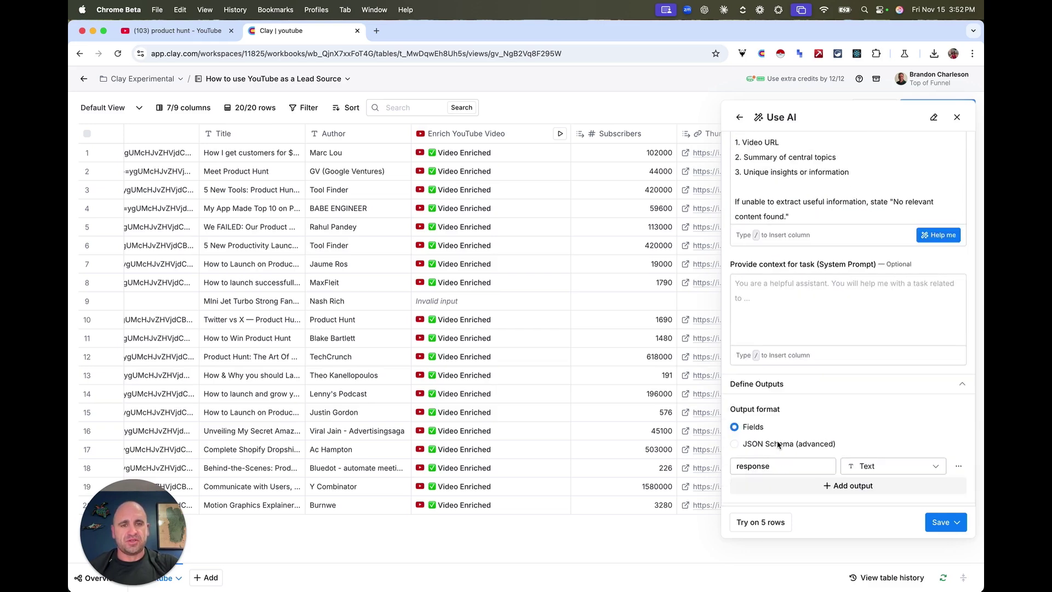
scroll(781, 410, "down", 3)
scroll(782, 410, "up", 3)
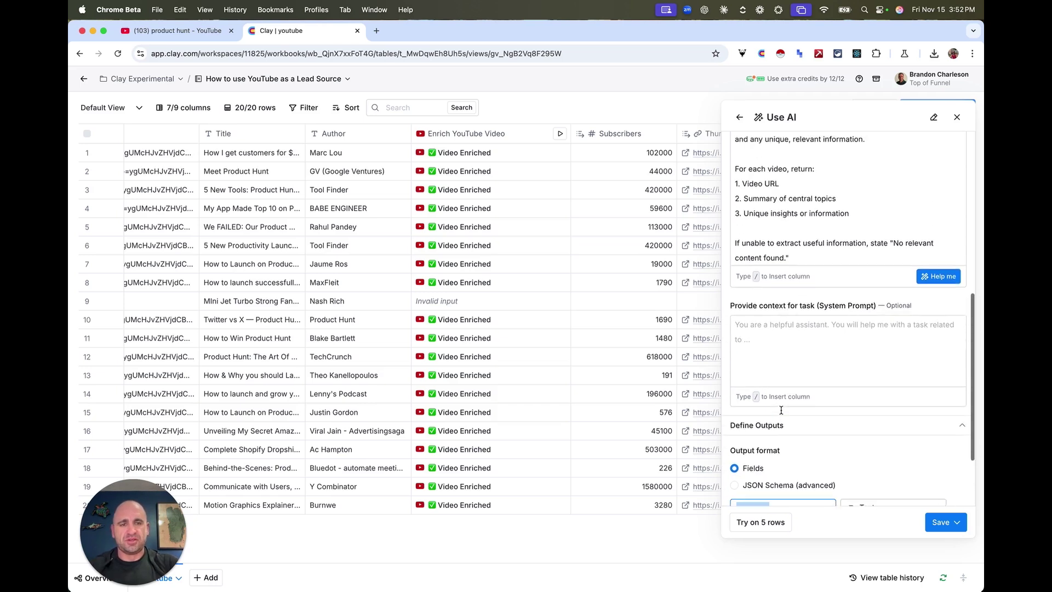
scroll(782, 411, "up", 1)
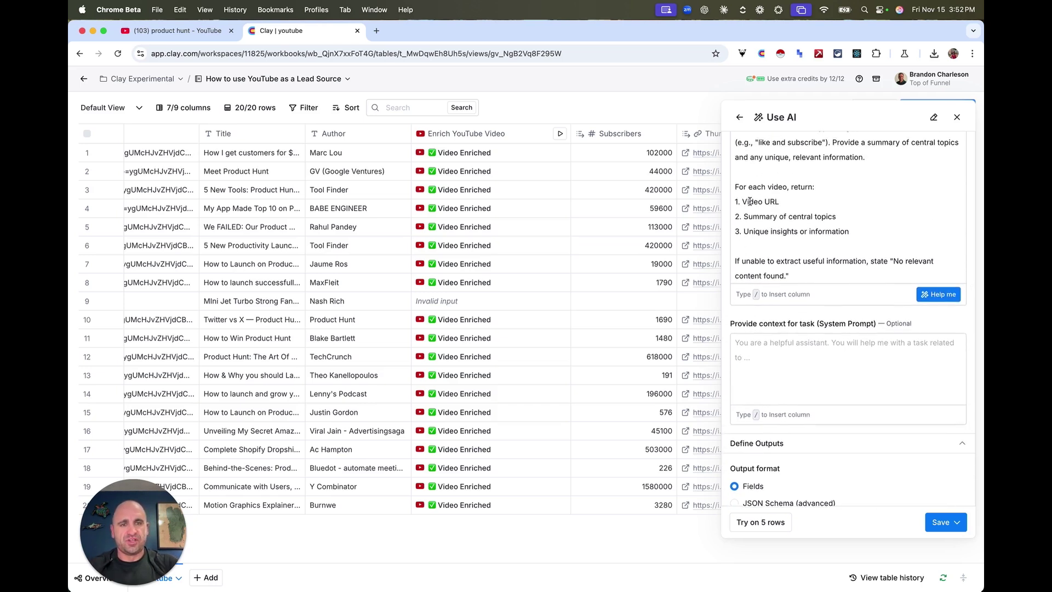
Step: Rename the response output to Videourl and make its type URL
scroll(771, 332, "down", 3)
left_click(781, 411)
key("super+a")
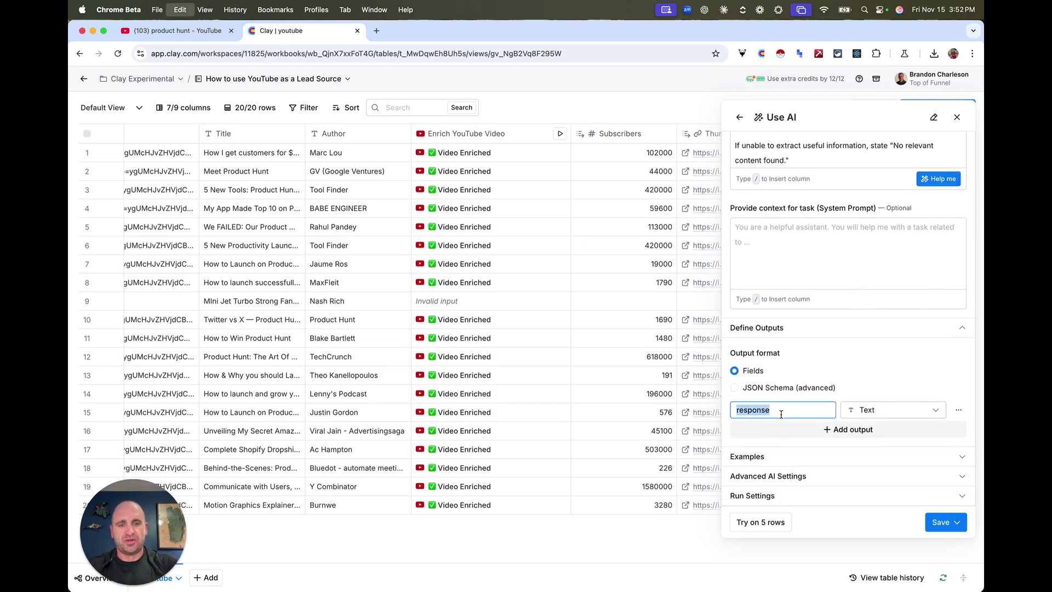
type("Videourl")
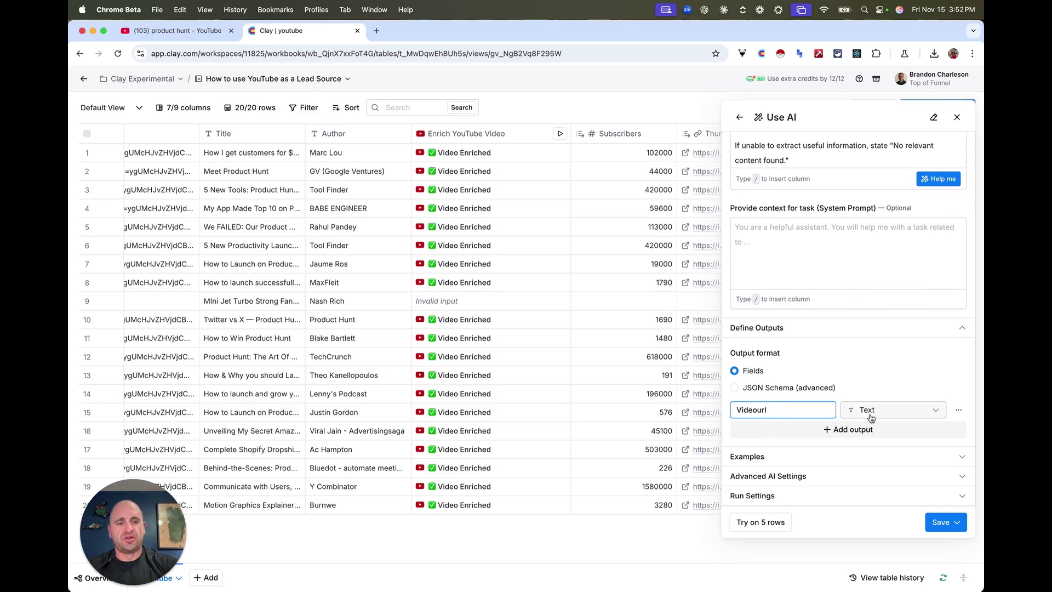
left_click(877, 411)
left_click(871, 487)
scroll(850, 407, "up", 3)
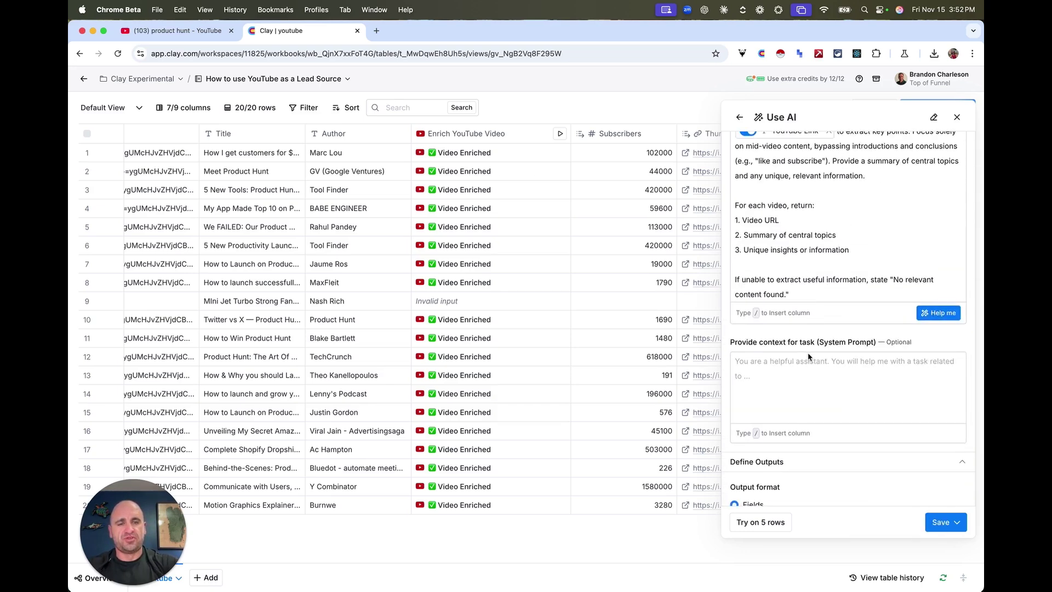
scroll(807, 356, "down", 5)
Step: Add two more text outputs named Summary and Insights
left_click(770, 430)
double_click(770, 426)
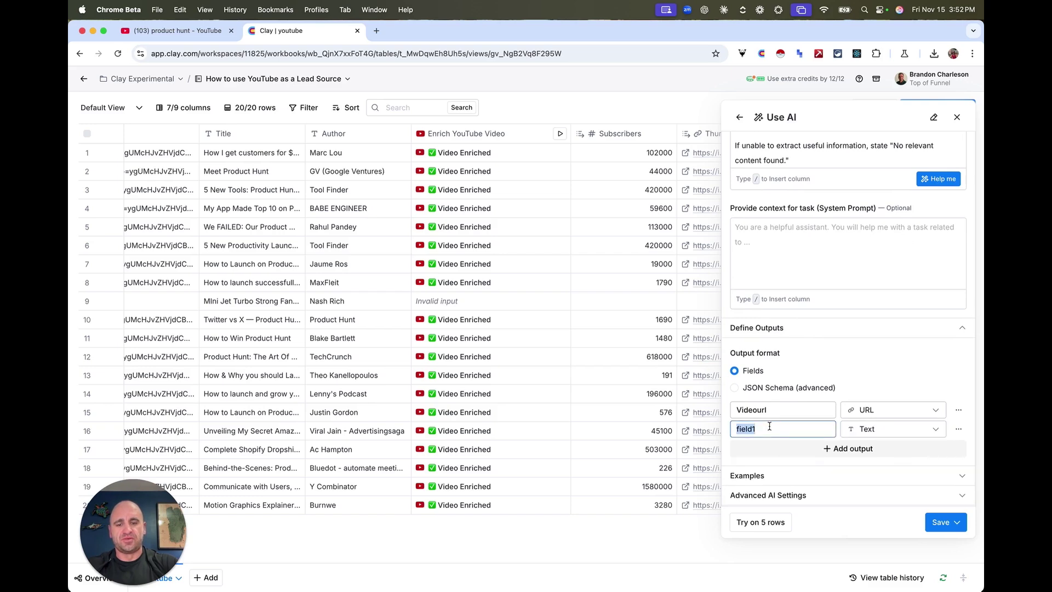
type("Summary")
scroll(793, 276, "up", 3)
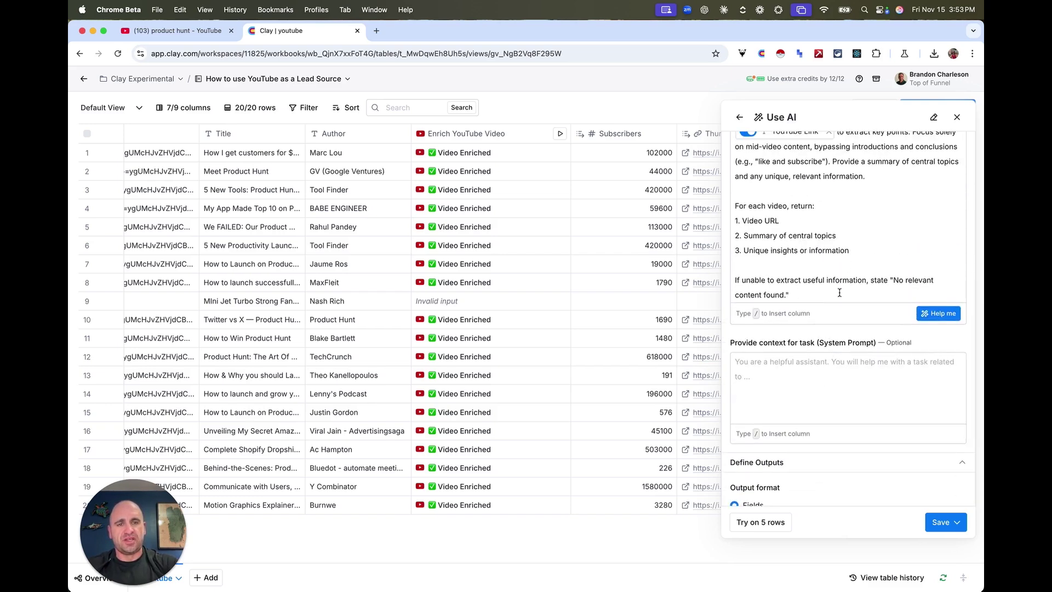
scroll(850, 285, "down", 3)
left_click(789, 433)
double_click(780, 428)
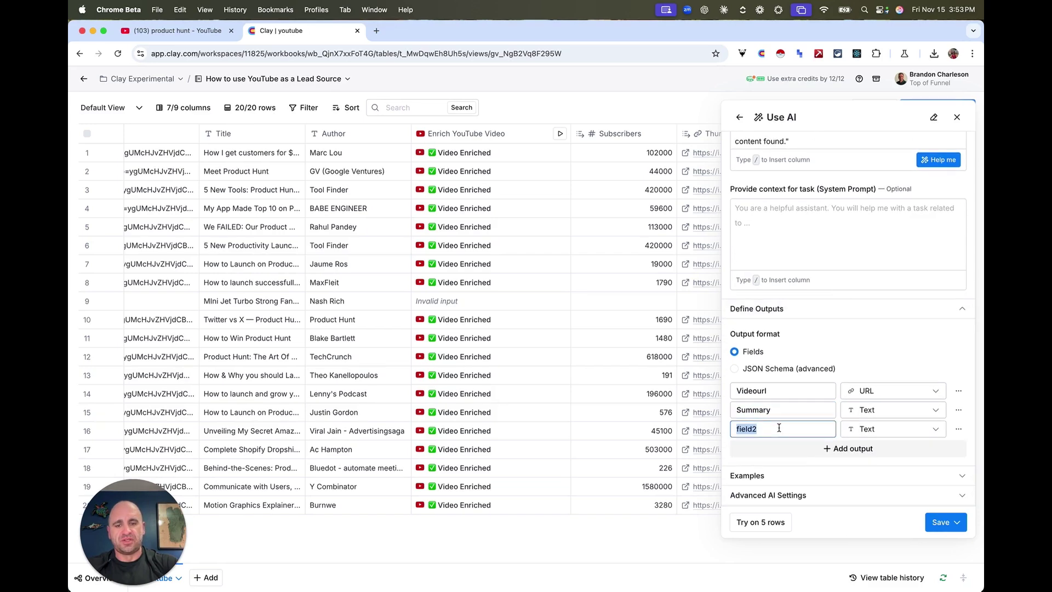
key("BackSpace")
type("Insig")
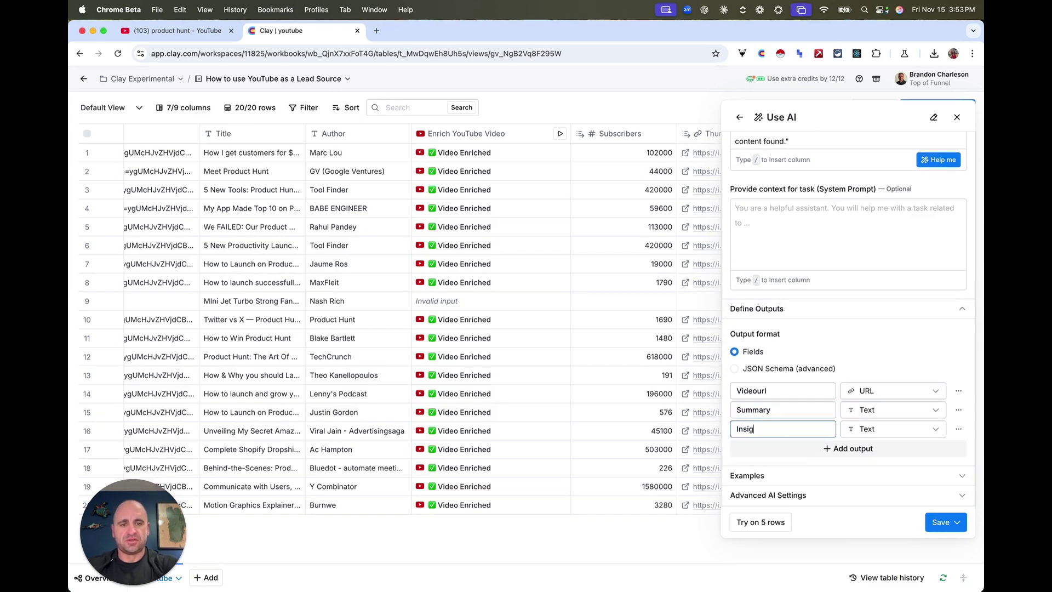
type("hts")
scroll(823, 320, "down", 1)
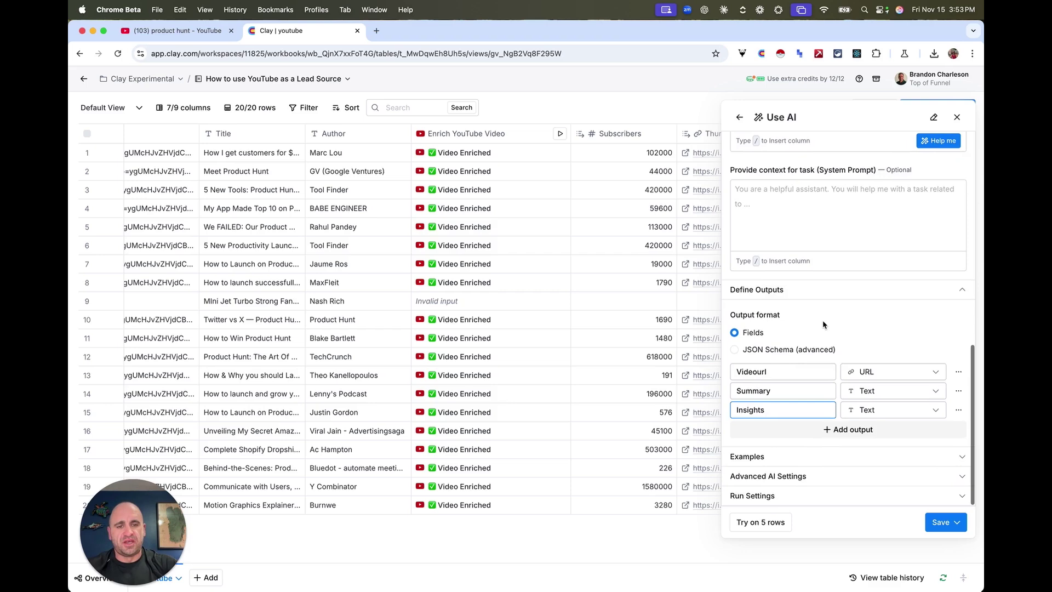
scroll(823, 320, "up", 5)
scroll(823, 320, "up", 1)
scroll(823, 320, "down", 6)
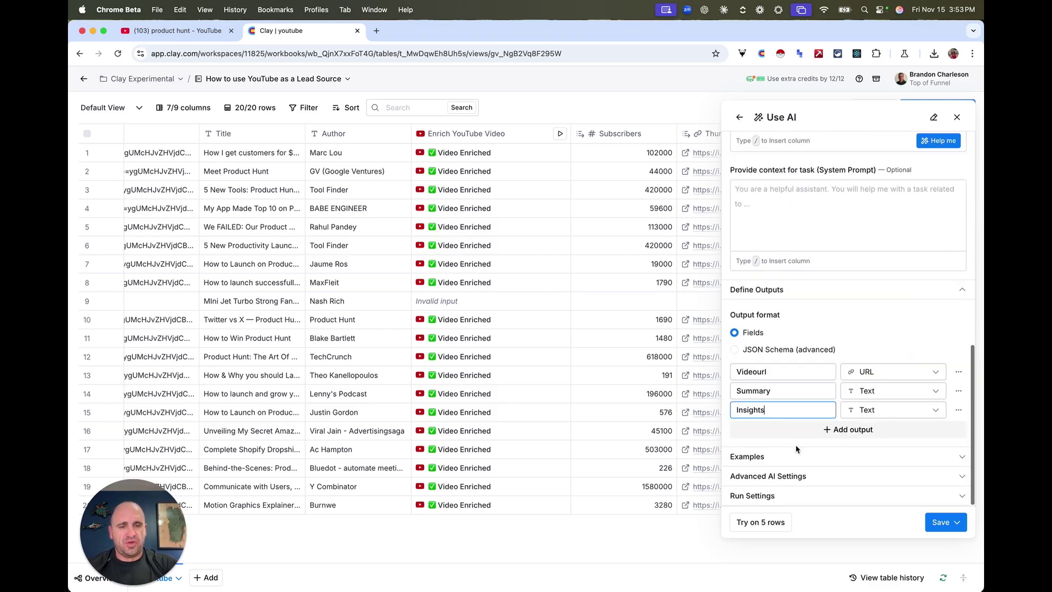
Step: Run the AI prompt on five rows and scroll through the preview's Videourl and Summary results
left_click(771, 520)
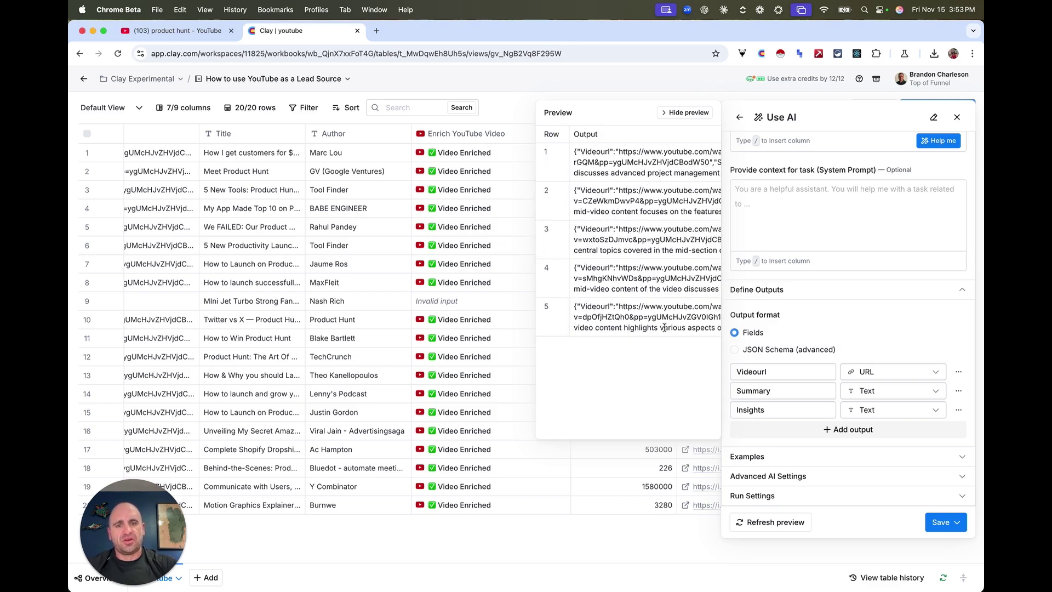
scroll(651, 185, "right", 5)
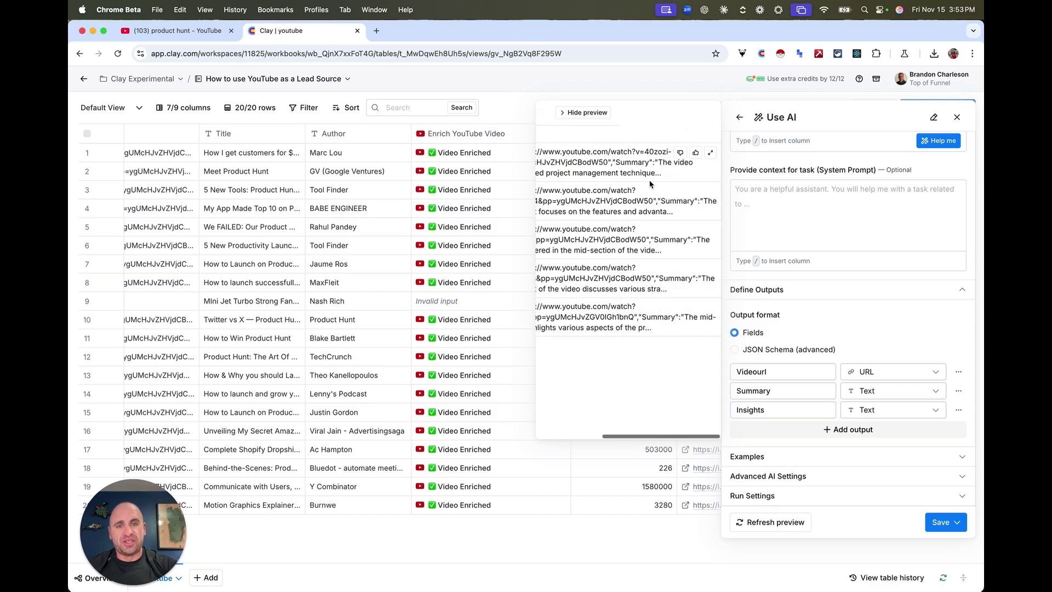
scroll(652, 184, "left", 5)
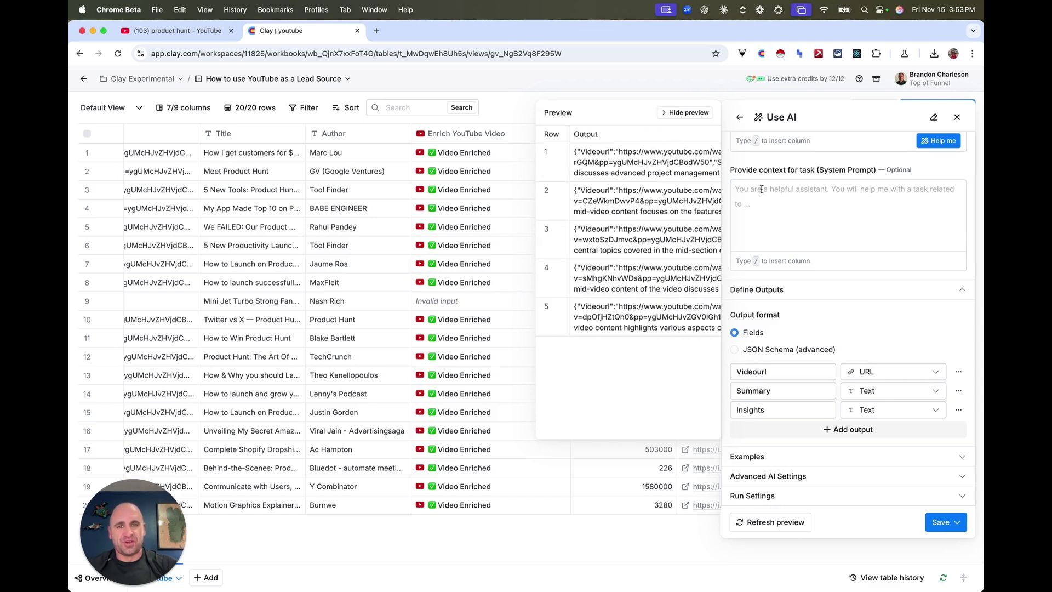
scroll(764, 428, "up", 10)
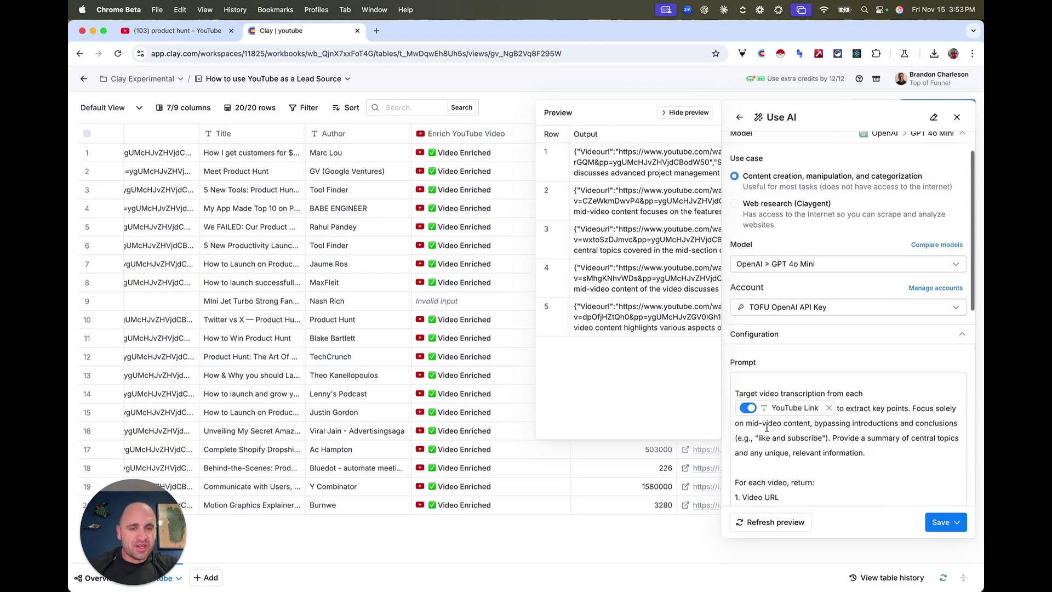
scroll(765, 438, "down", 5)
scroll(767, 428, "down", 5)
Step: Save the AI column and run it on all 20 rows
left_click(956, 522)
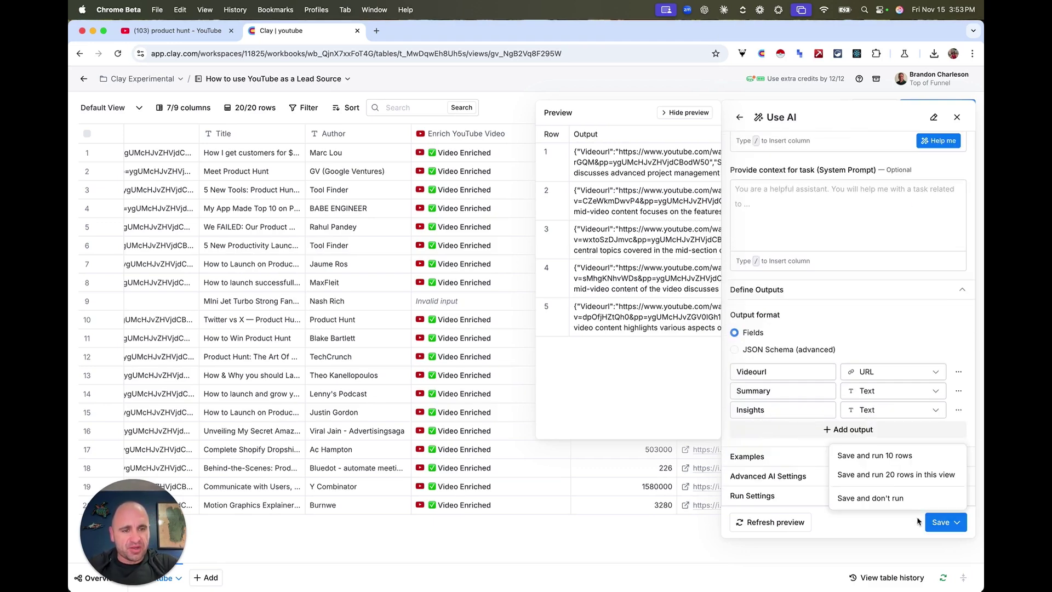
left_click(884, 478)
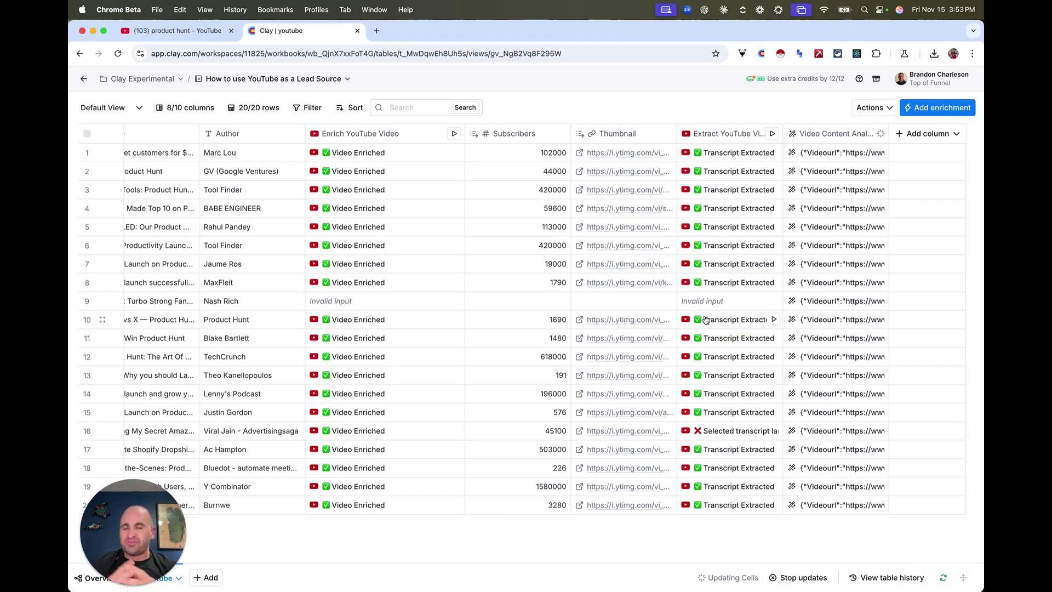
scroll(827, 313, "left", 2)
scroll(826, 313, "left", 5)
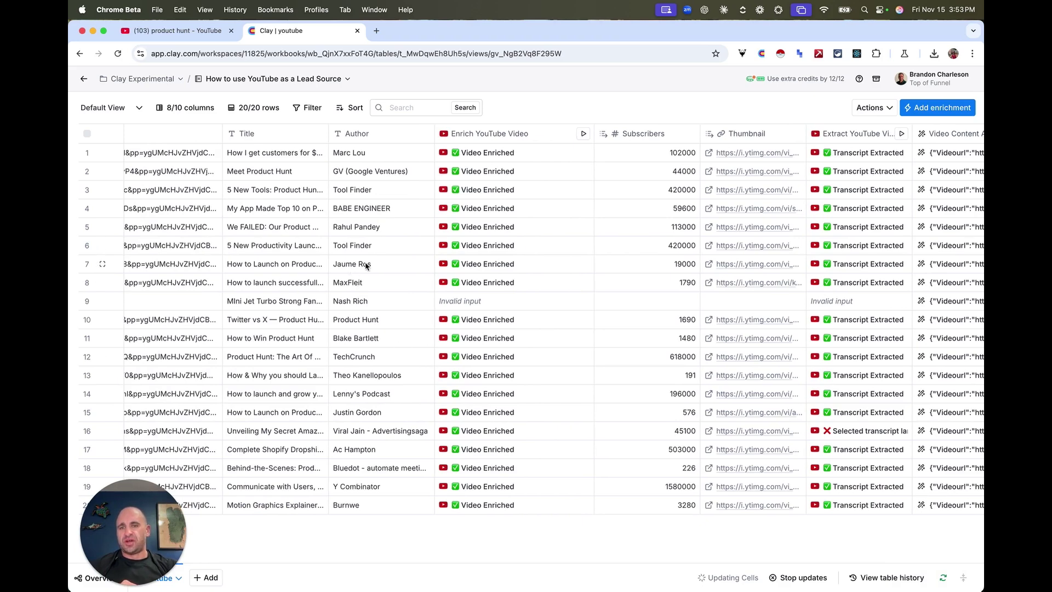
Step: Open row 5's Video Content Analysis details showing Summary, Insights and Videourl
left_click(357, 233)
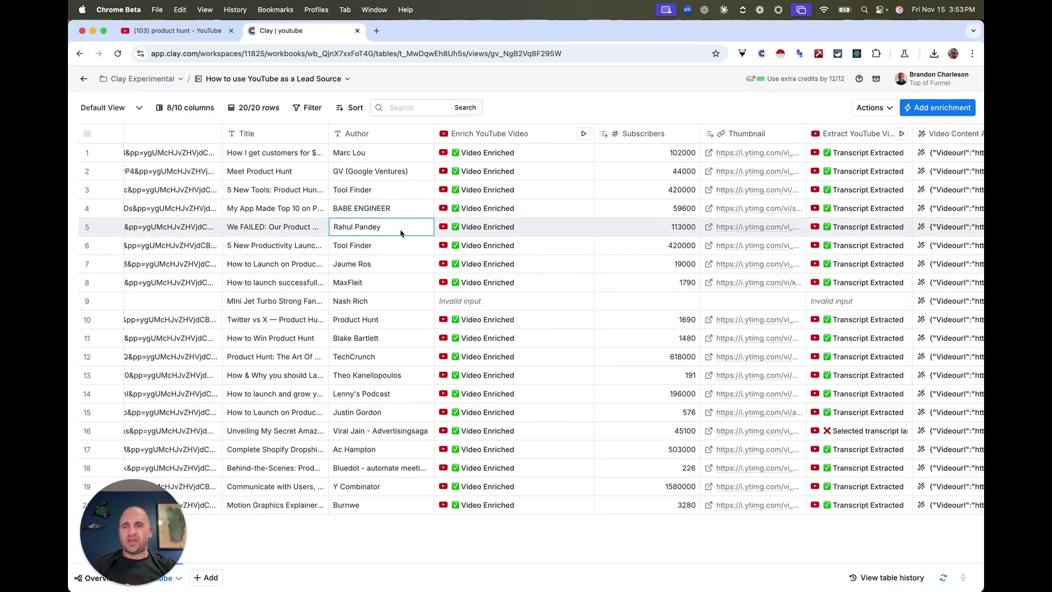
scroll(401, 233, "left", 4)
mouse_move(419, 138)
left_mouse_down()
mouse_move(525, 146)
mouse_move(575, 181)
left_mouse_up()
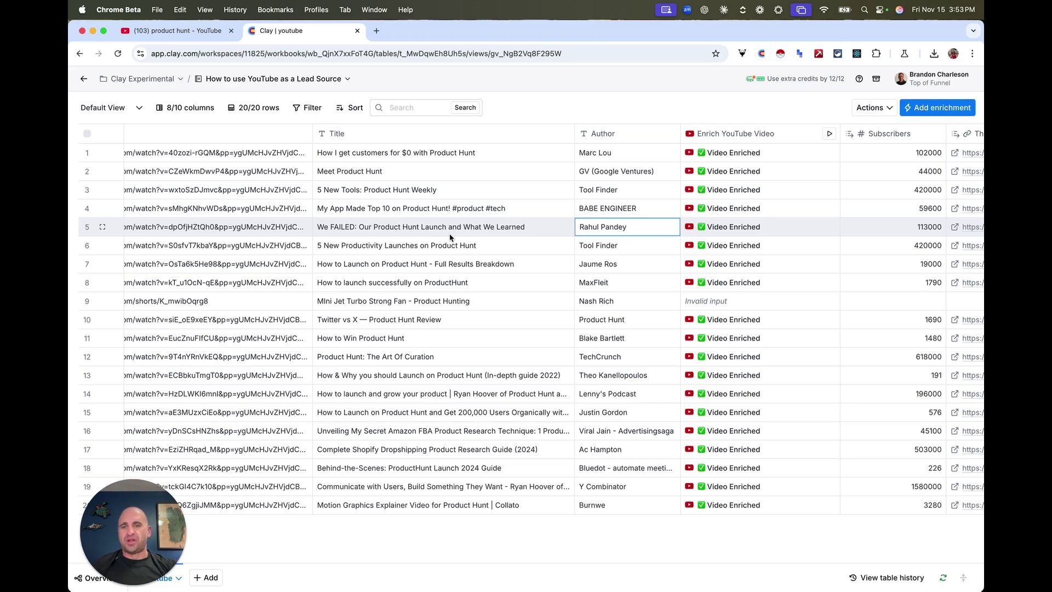
scroll(451, 237, "right", 7)
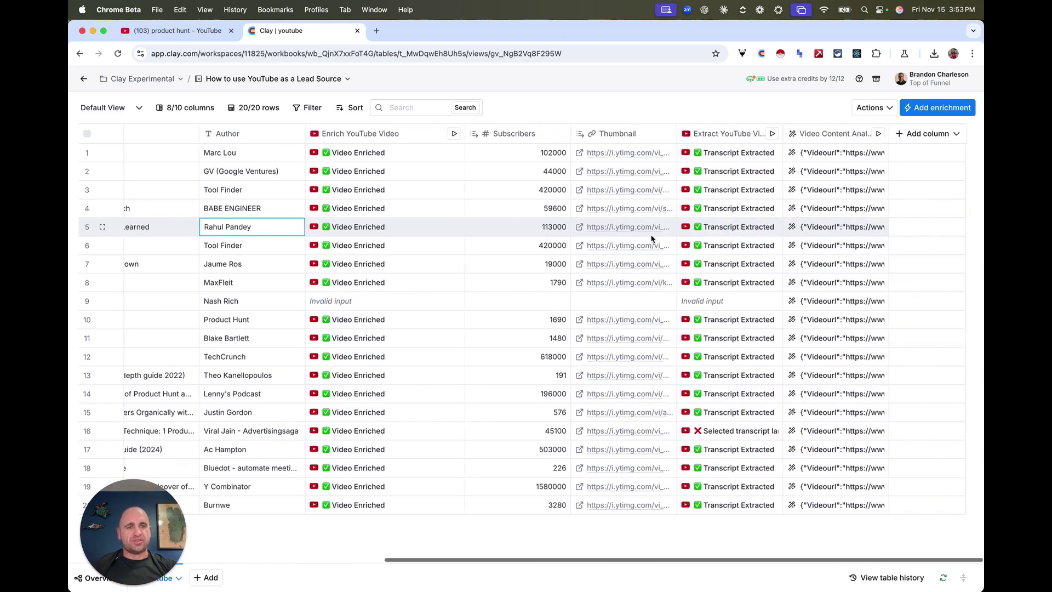
left_click(830, 234)
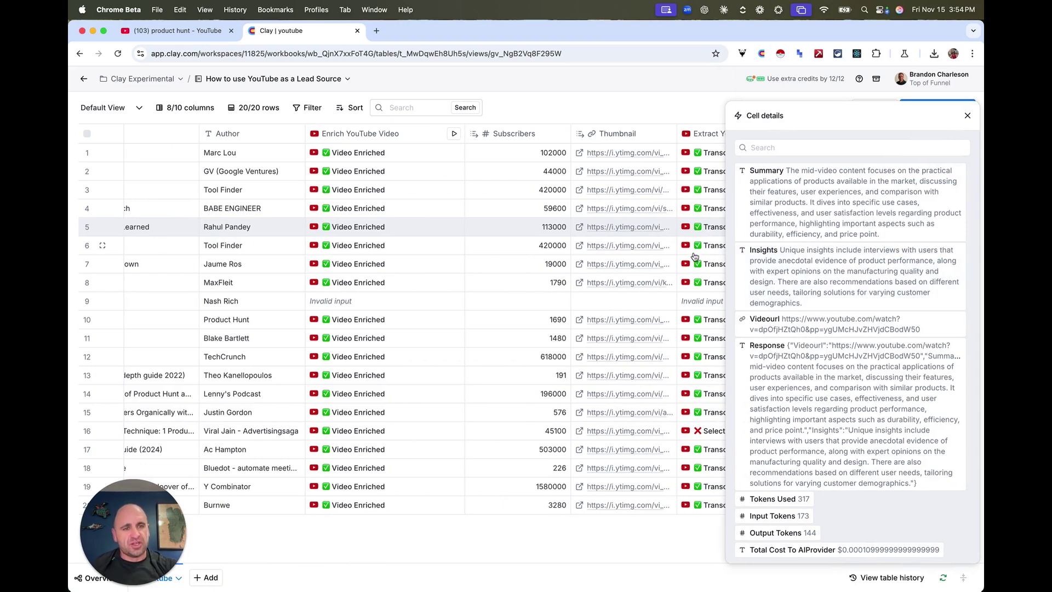
mouse_move(851, 201)
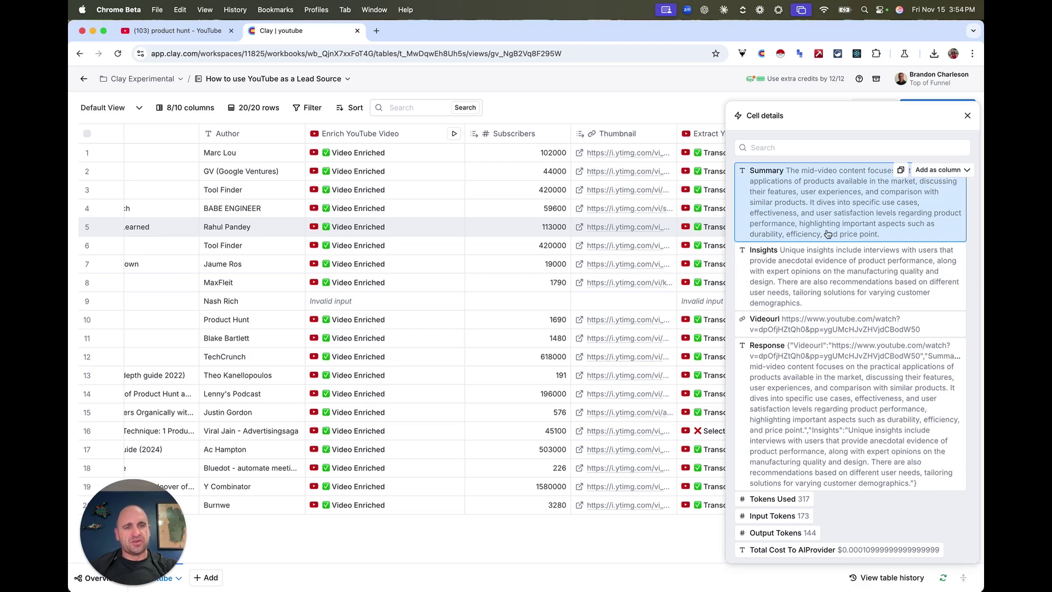
Step: Review row 13's transcript and AI analysis, then row 14's extracted transcript
scroll(658, 312, "right", 5)
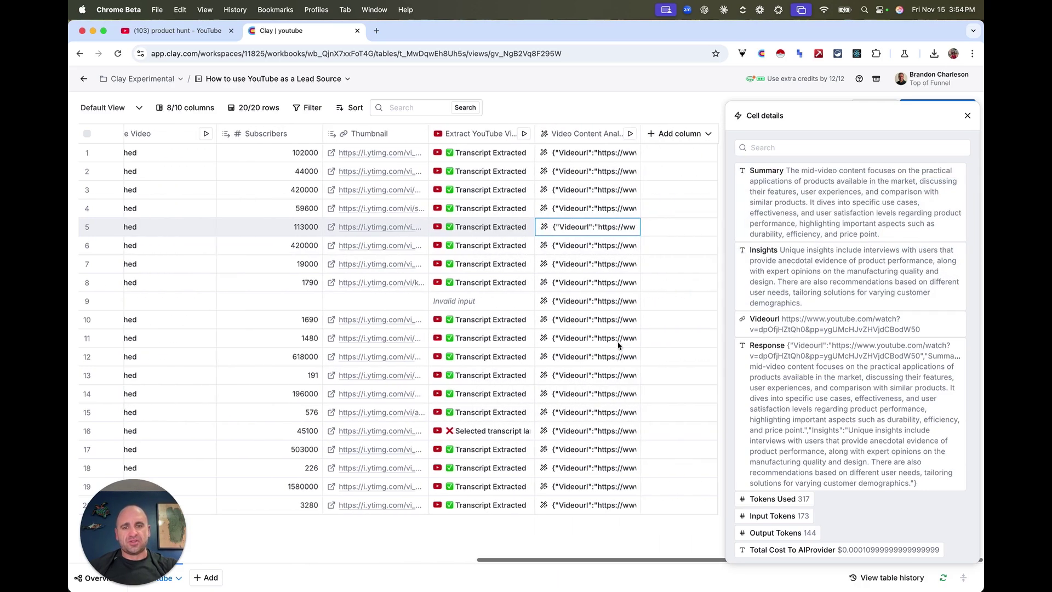
left_click(476, 377)
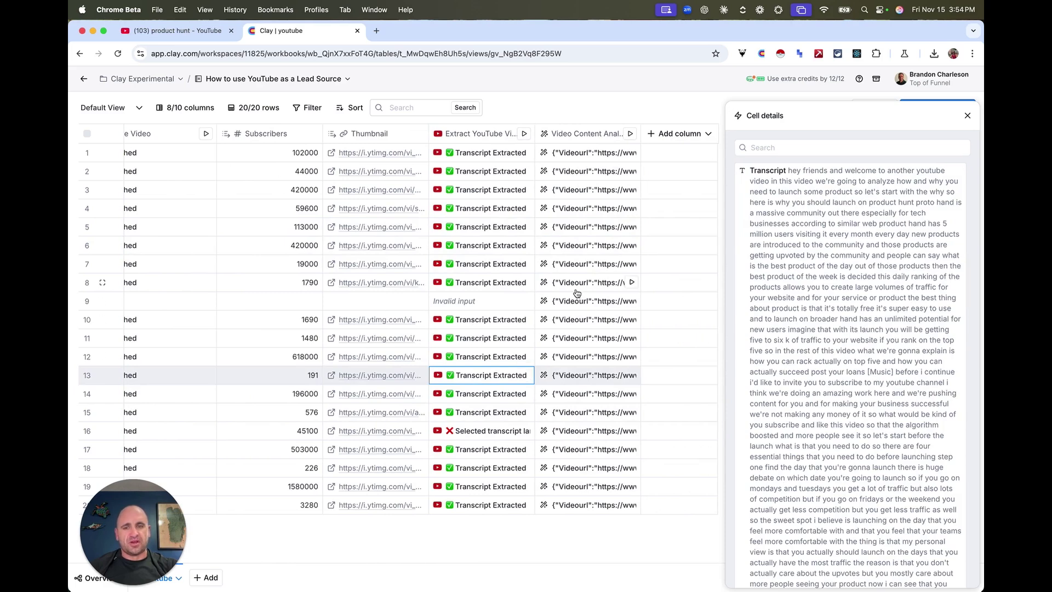
left_click(580, 374)
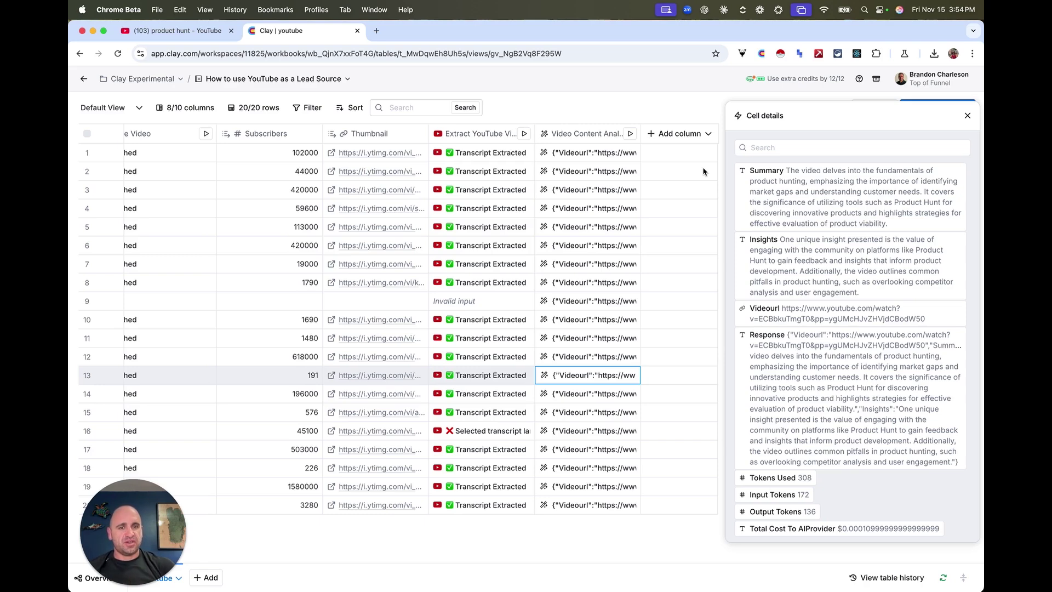
left_click(503, 395)
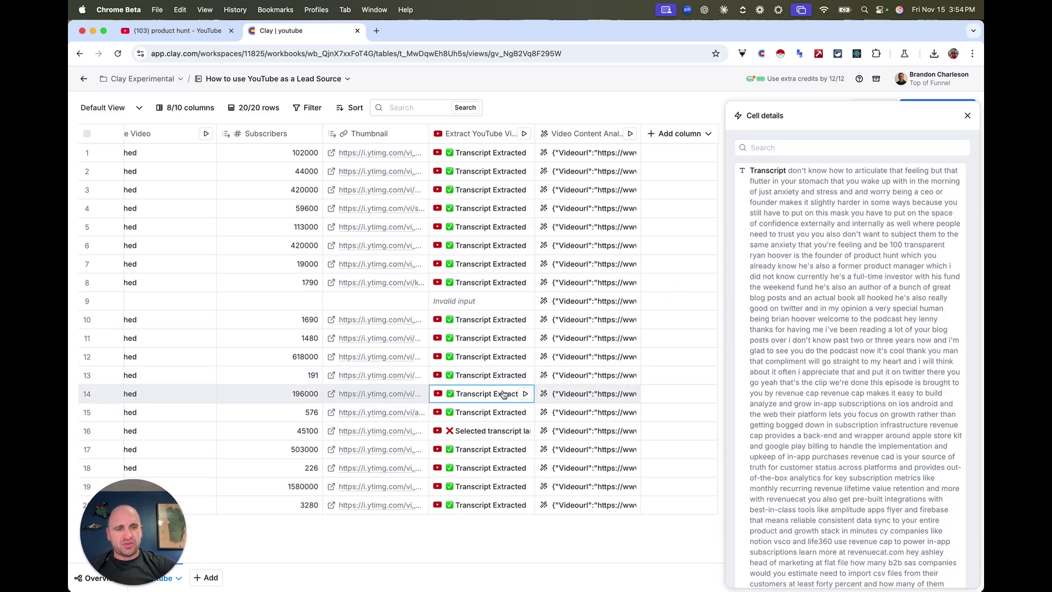
Step: Check the Video Content Analysis results for rows 15–17, then close the Cell details panel
left_click(595, 411)
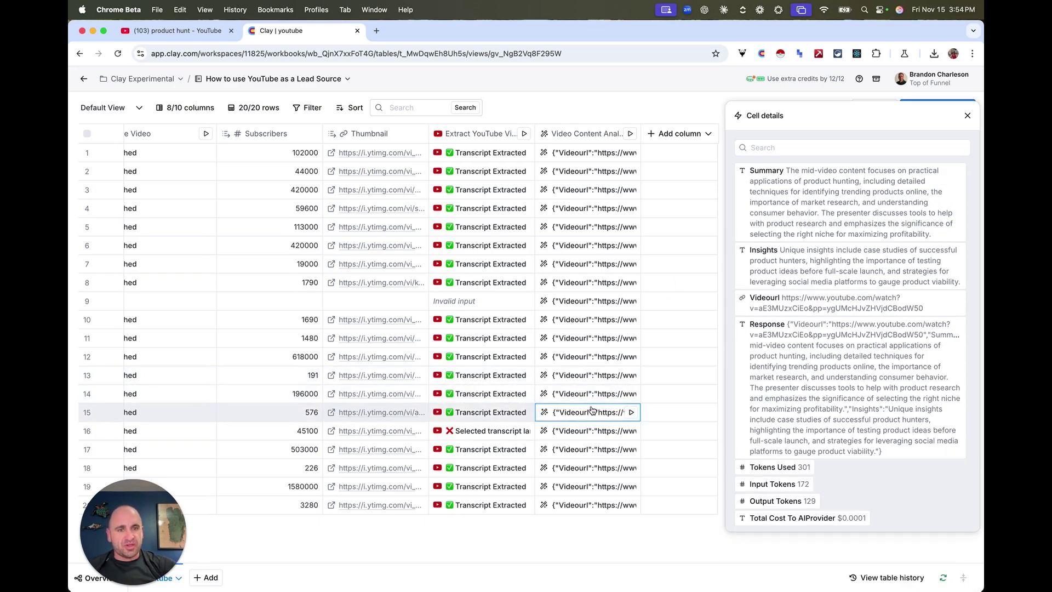
left_click(592, 433)
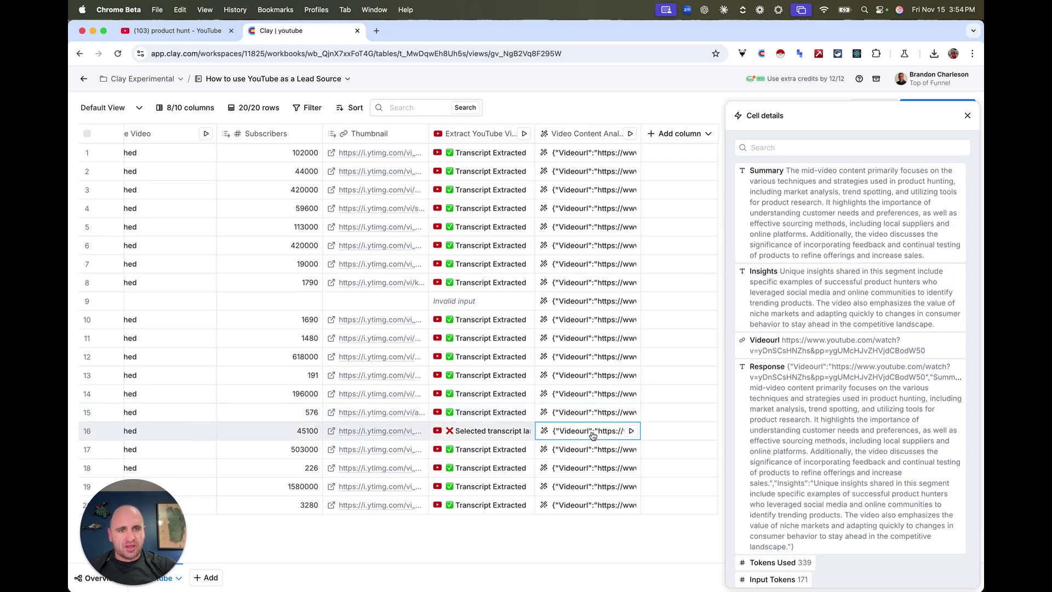
left_click(589, 451)
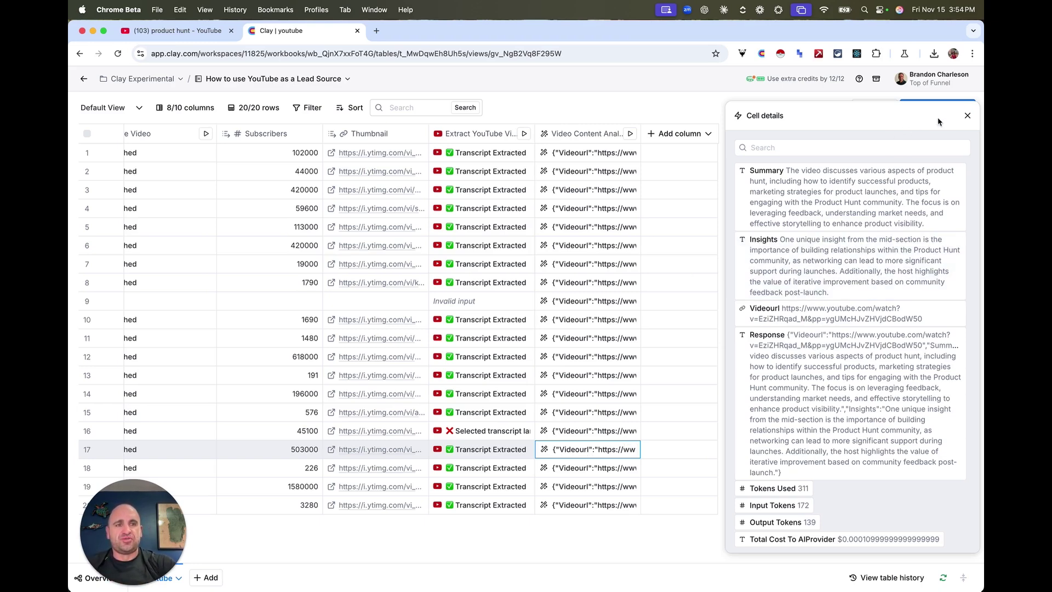
left_click(967, 115)
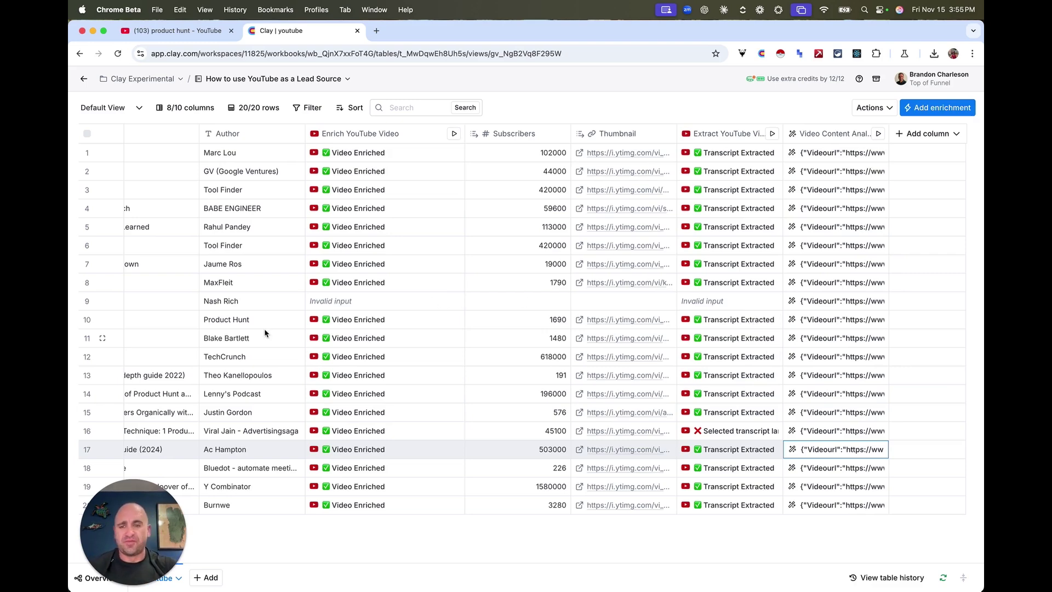
mouse_move(133, 533)
left_click(143, 585)
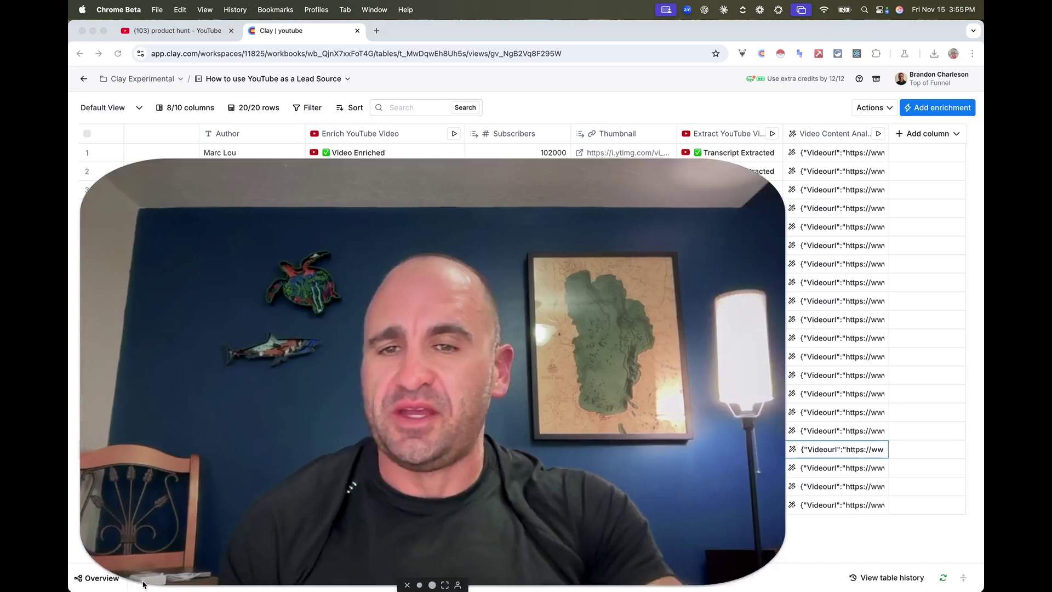